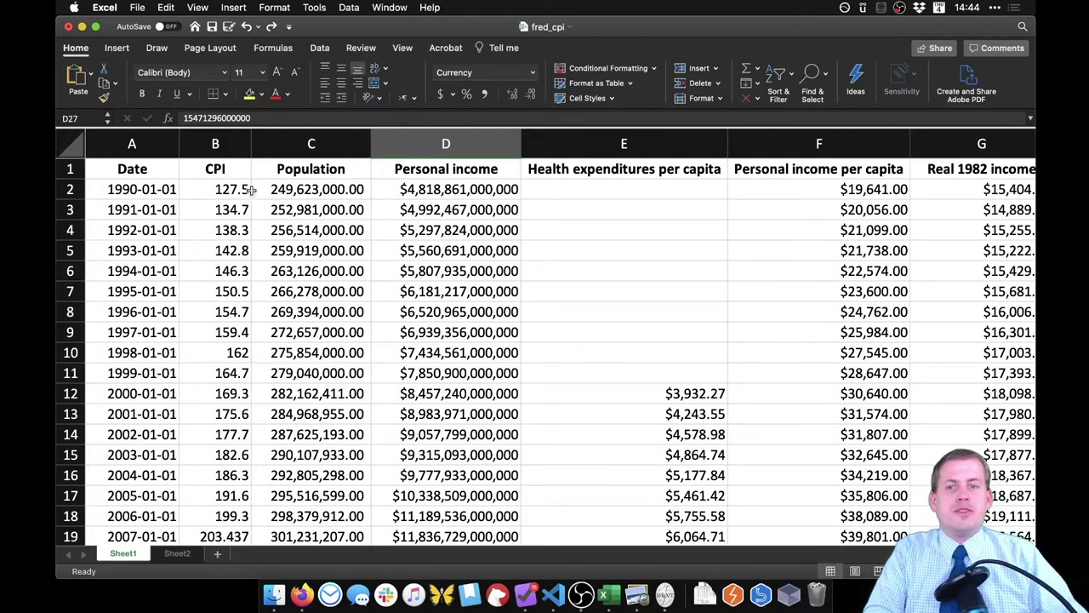
Step: Insert a blank column between the CPI and Population columns
left_click(243, 189)
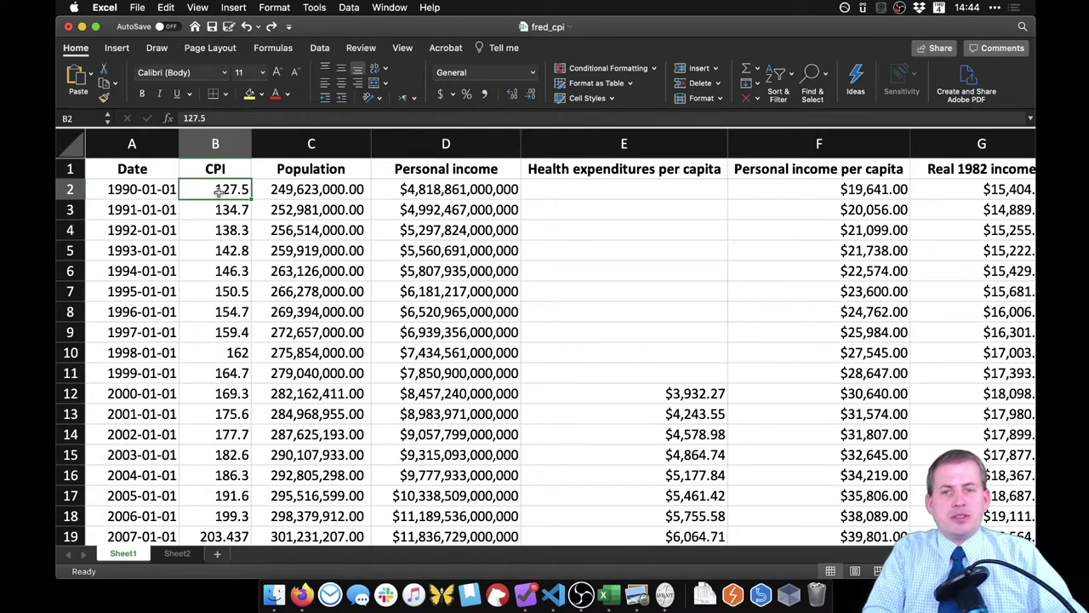
left_click(223, 208)
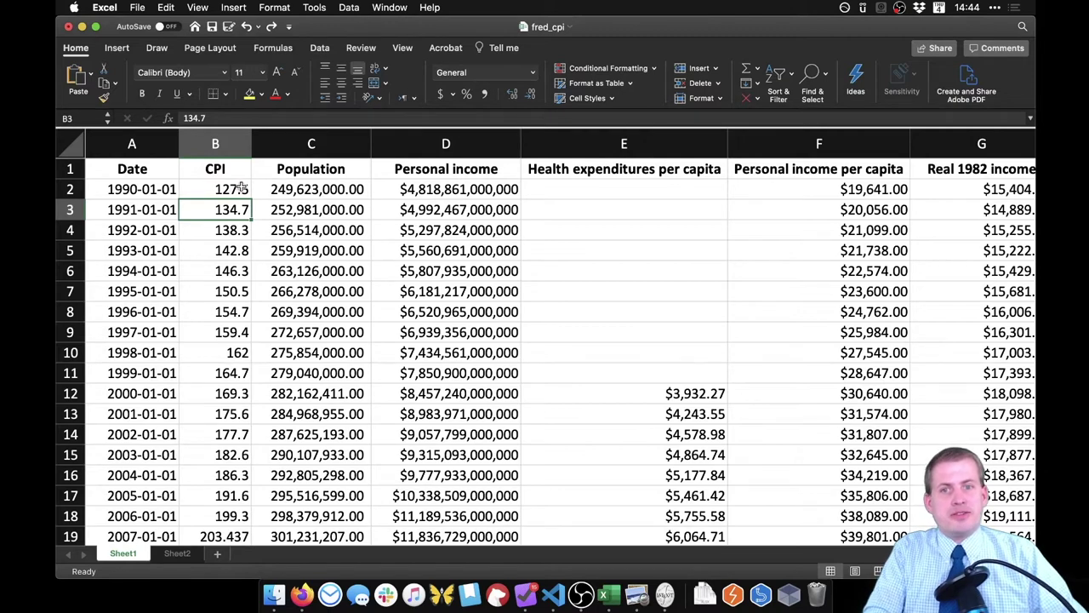
left_click(238, 190)
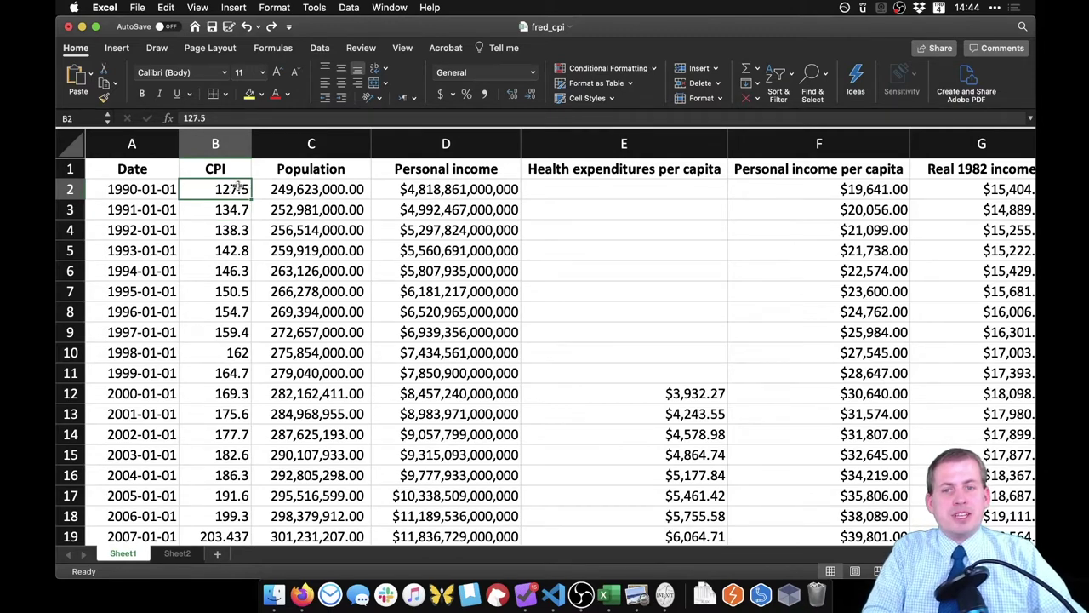
left_click(282, 147)
right_click(271, 146)
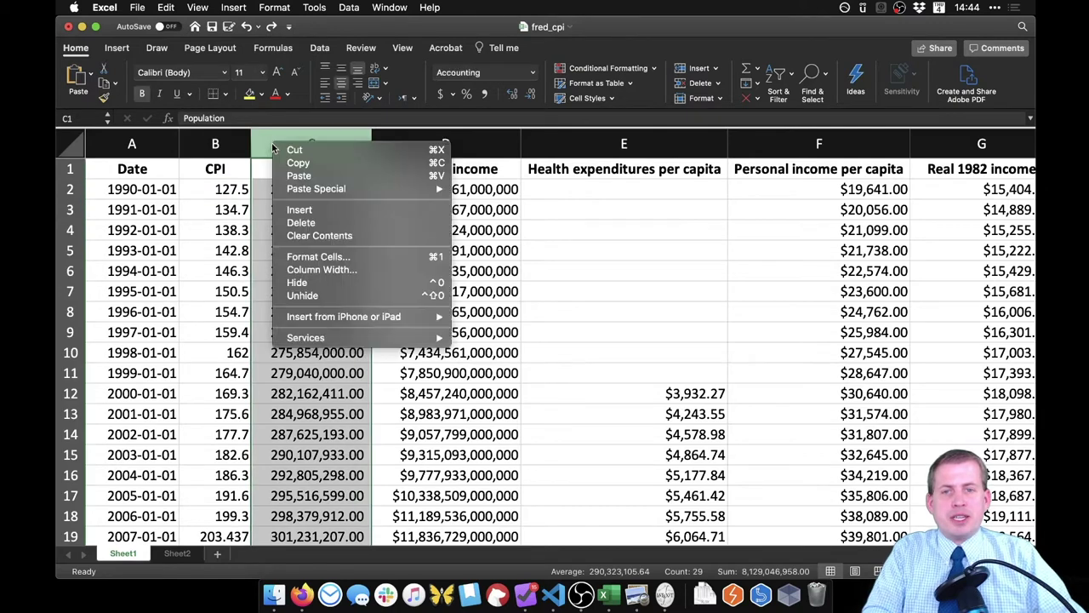
left_click(302, 209)
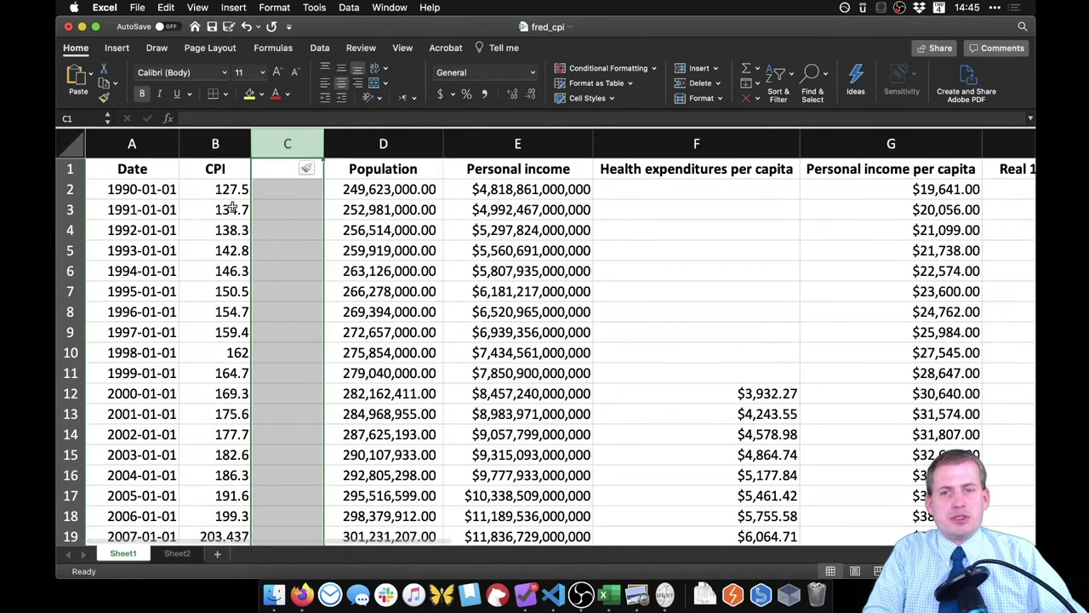
Step: Enter the header "Annual inflation" in C1 and widen column C to fit it
left_click(277, 188)
left_click(274, 168)
type("Annu")
key("BackSpace")
type("ual inflation")
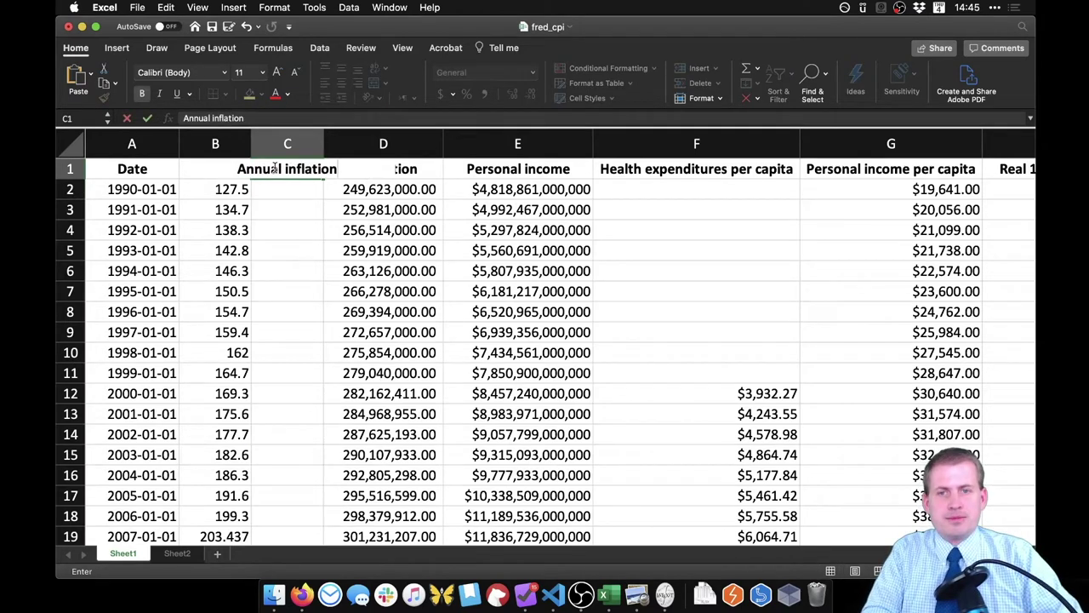
key("Return")
left_click_drag(325, 141, 380, 241)
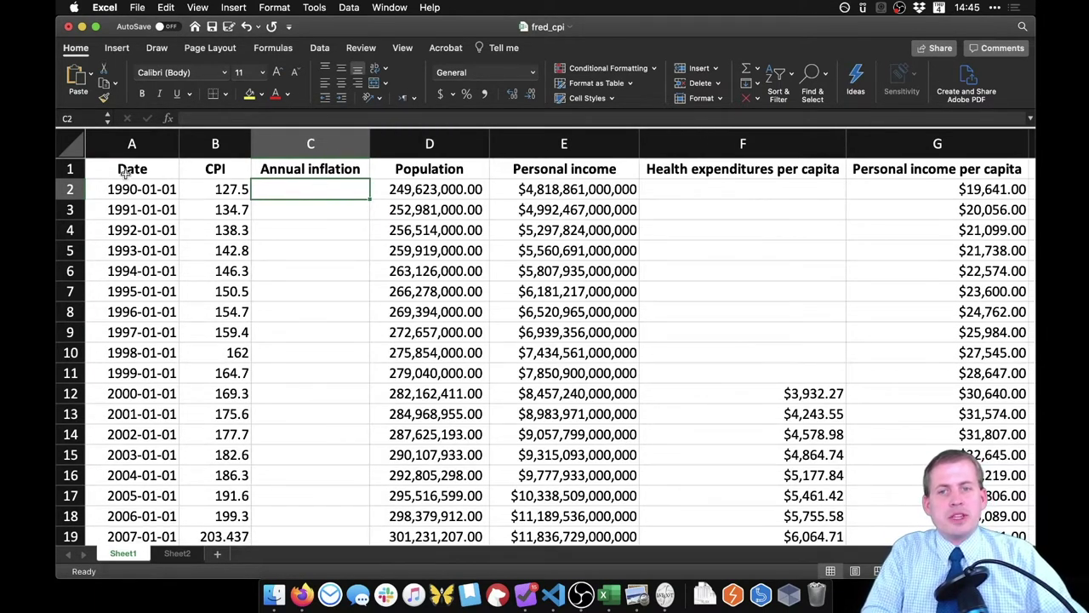
Step: Enter the formula =(B3-B2)/B2 in C3 to calculate the 1991 inflation rate from the CPI values
left_click(247, 189)
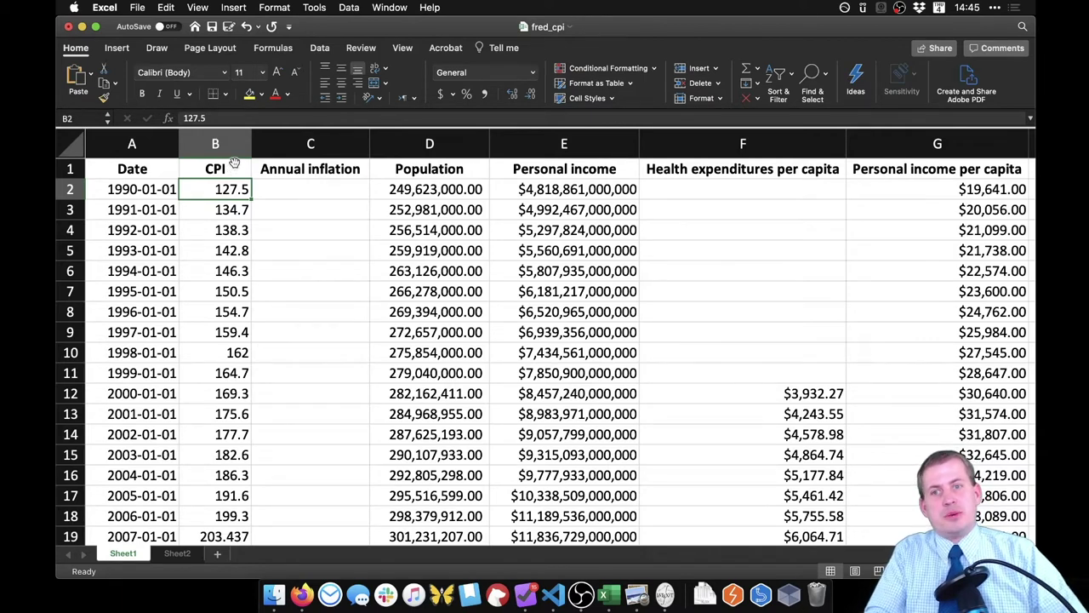
left_click(290, 194)
left_click(296, 205)
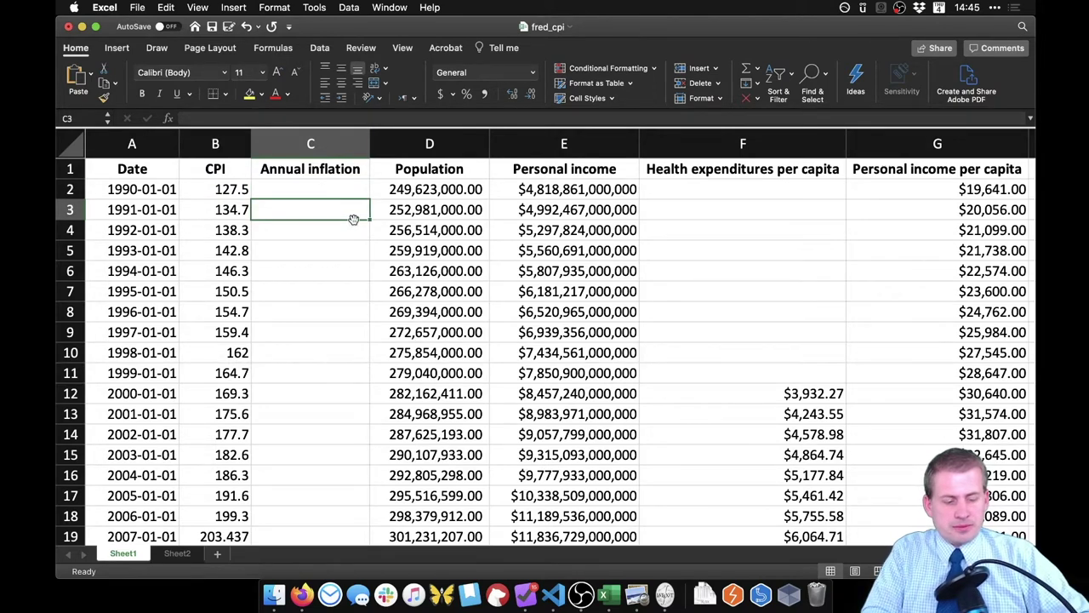
type("=")
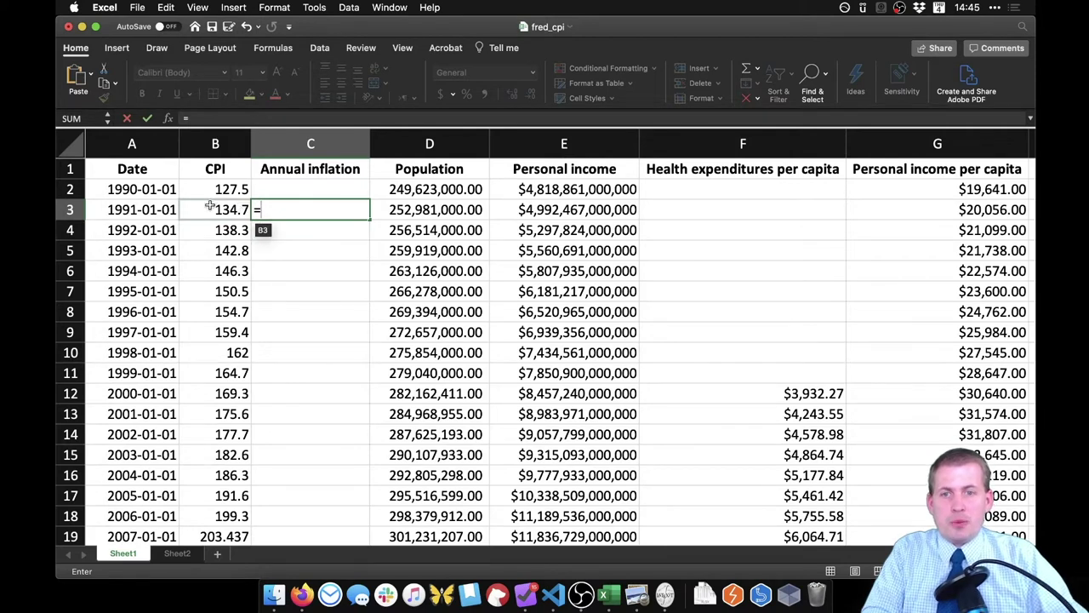
left_click(236, 208)
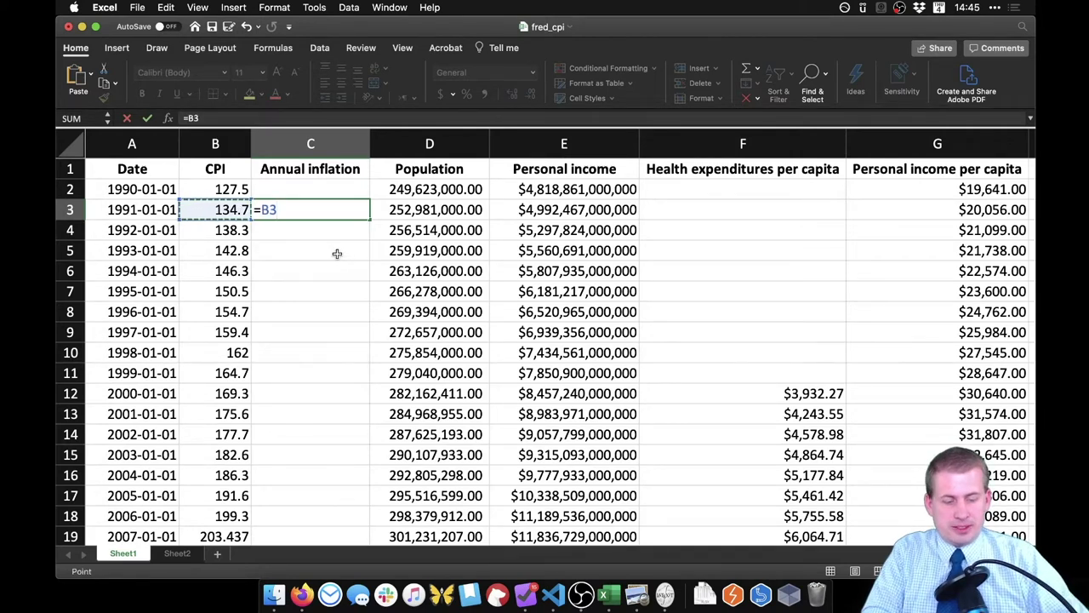
type("-")
left_click(231, 191)
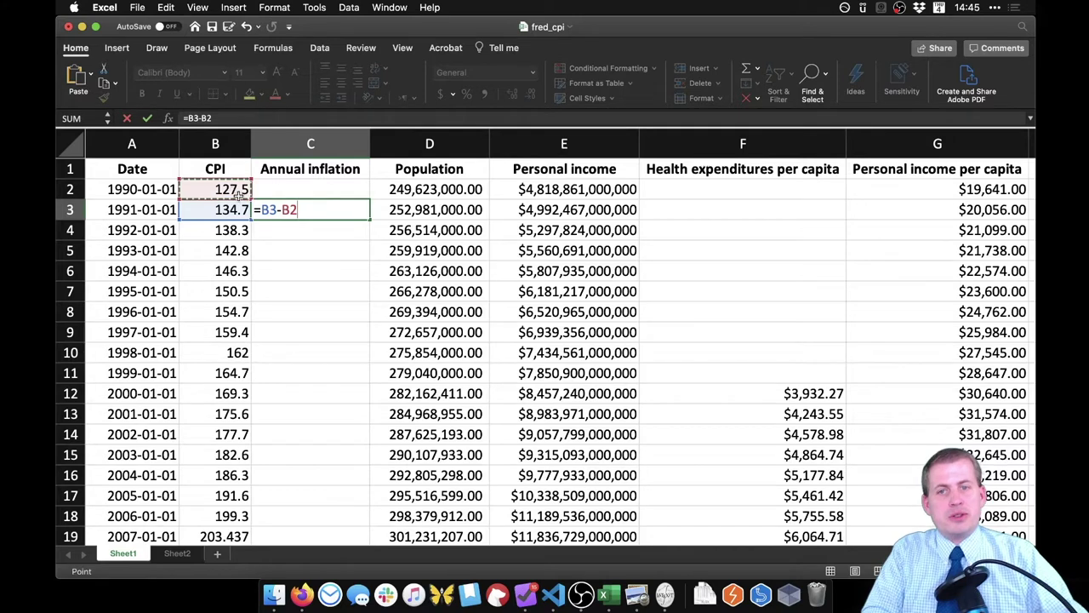
left_click(261, 210)
type("(")
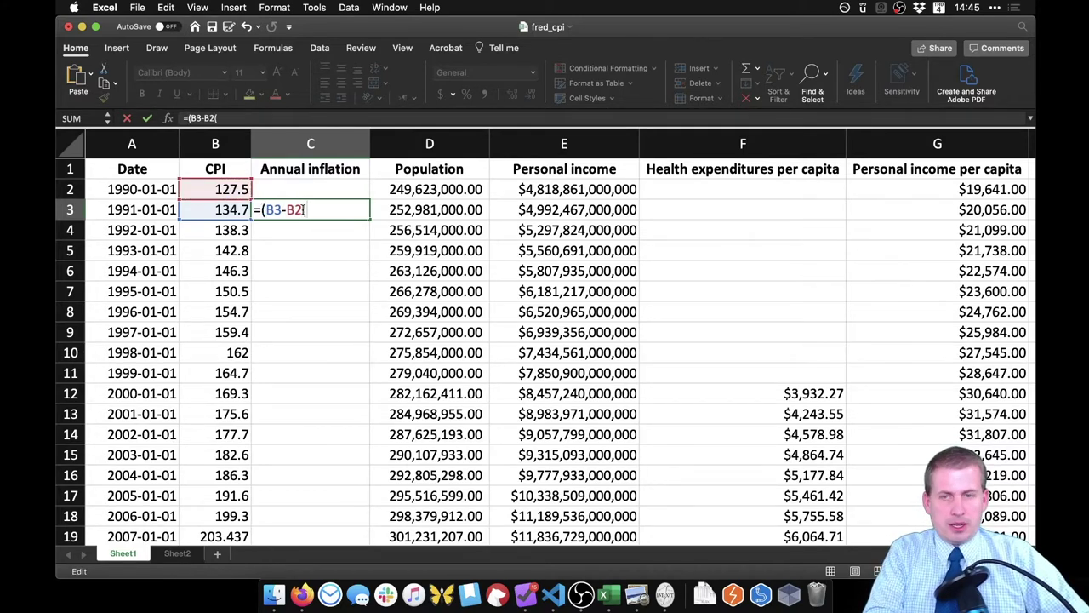
left_click(234, 190)
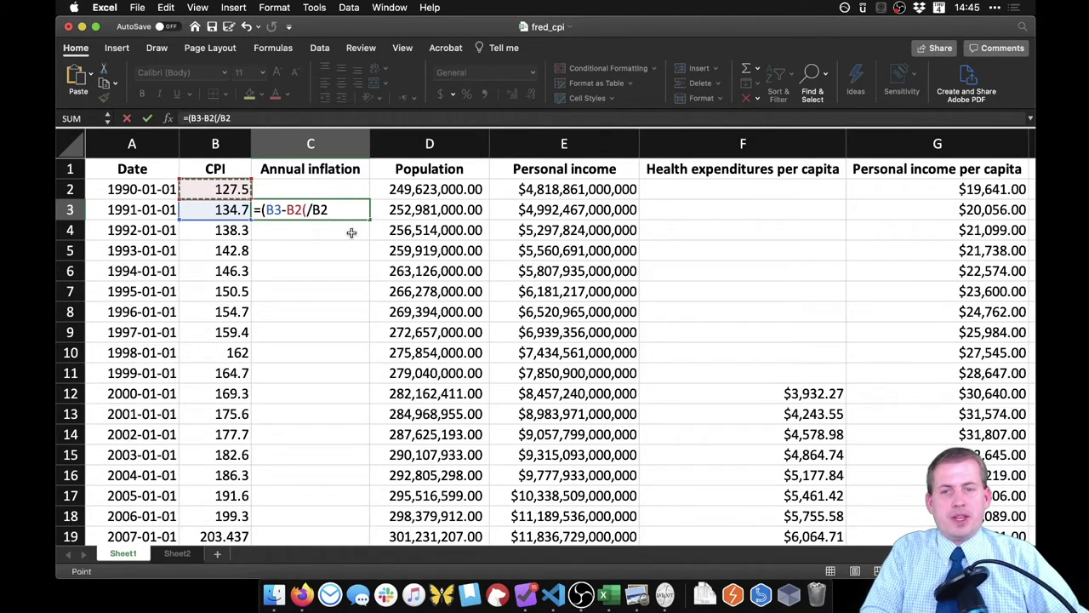
left_click(304, 210)
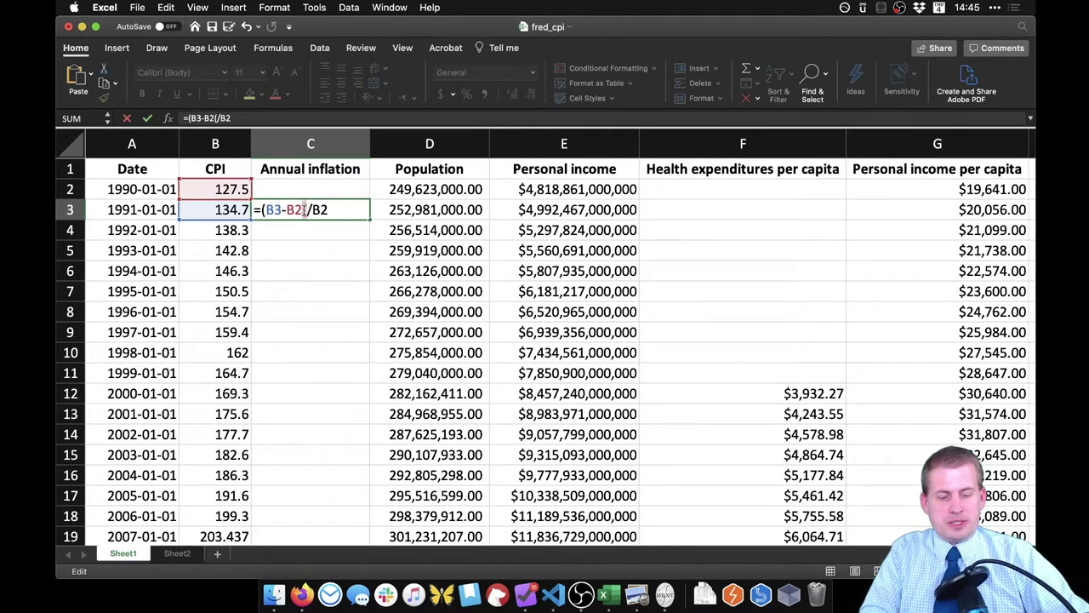
key("BackSpace")
type(")")
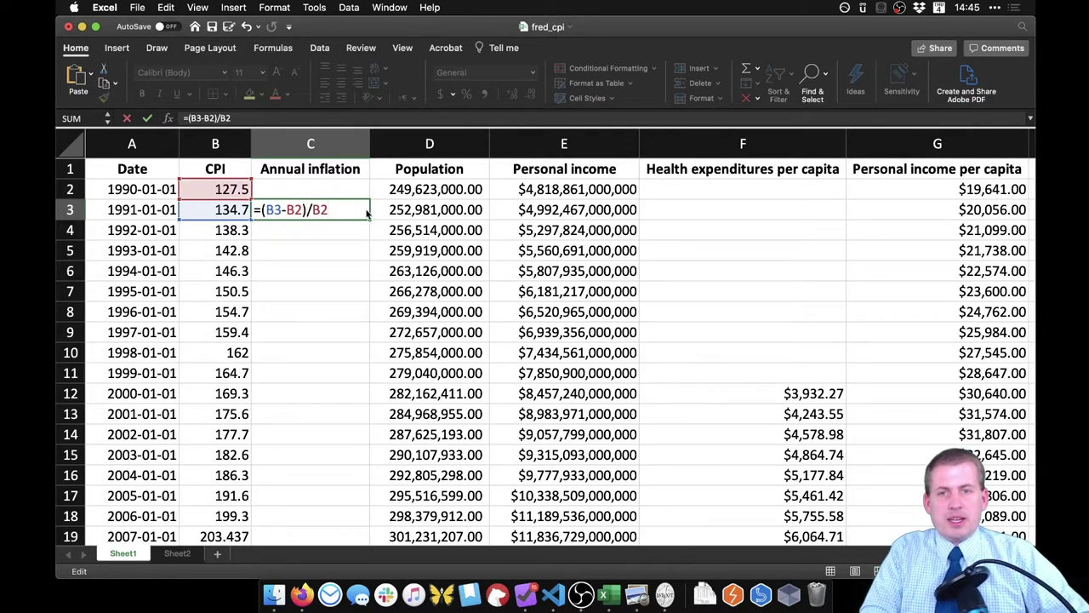
key("ctrl+Return")
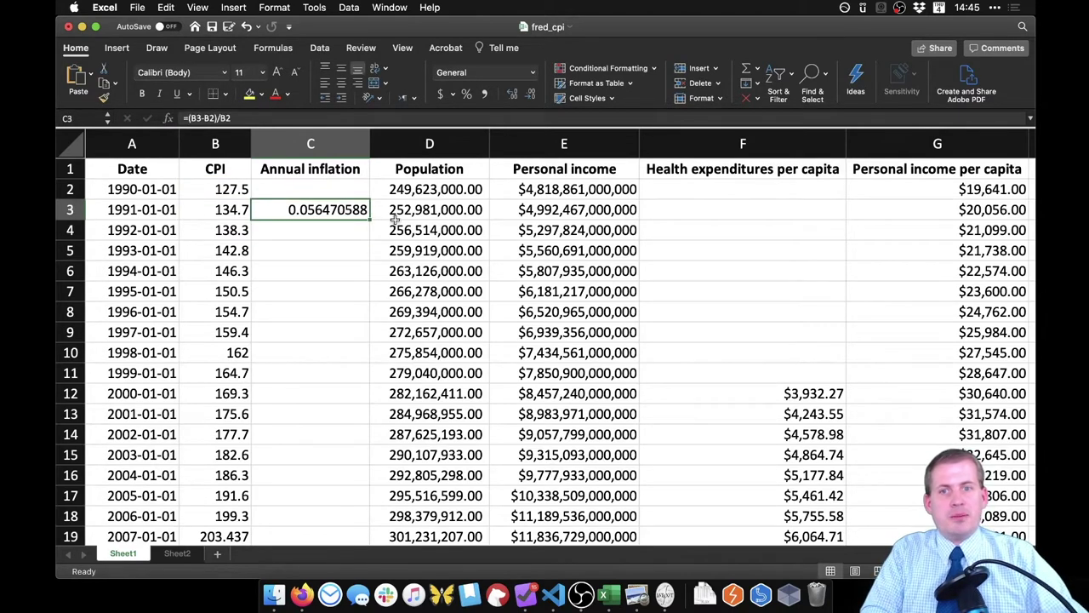
Step: Format the Annual inflation column as percentages with three decimal places
left_click(328, 143)
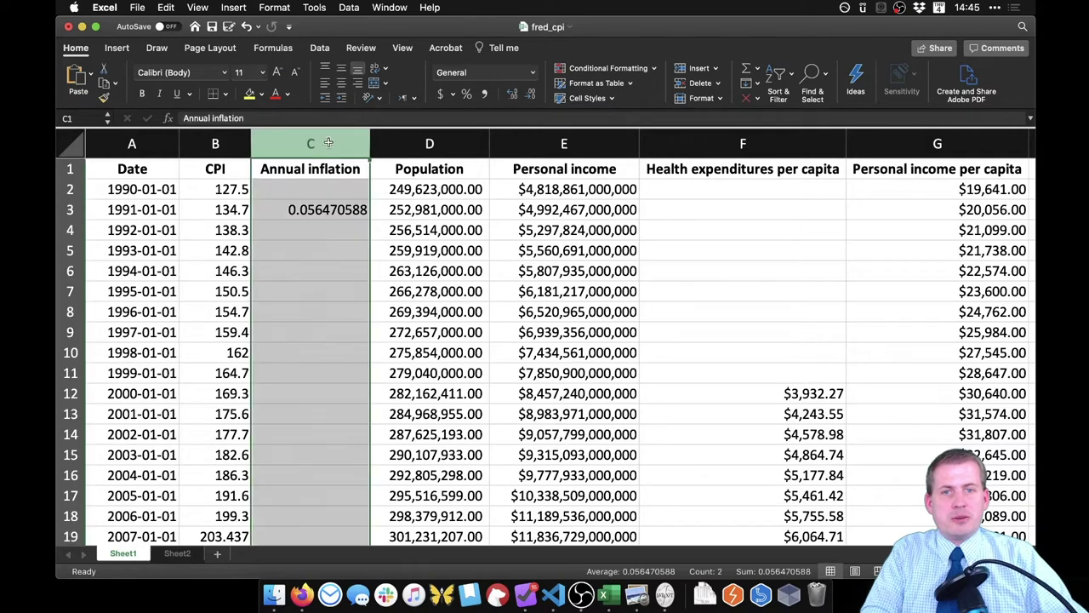
left_click(466, 94)
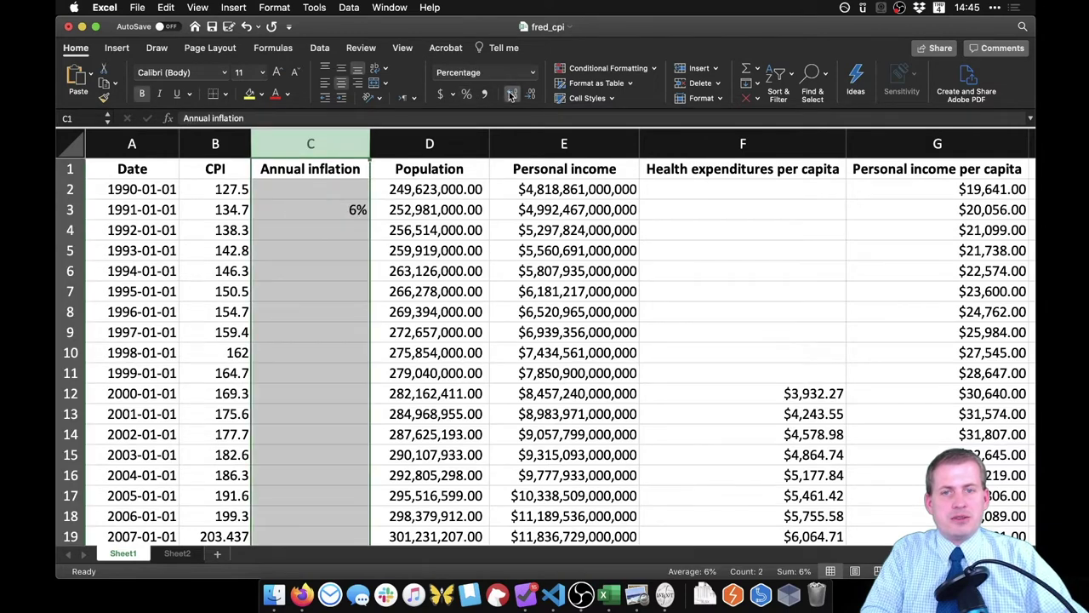
left_click(512, 94)
left_click(513, 94)
left_click(512, 93)
left_click(330, 207)
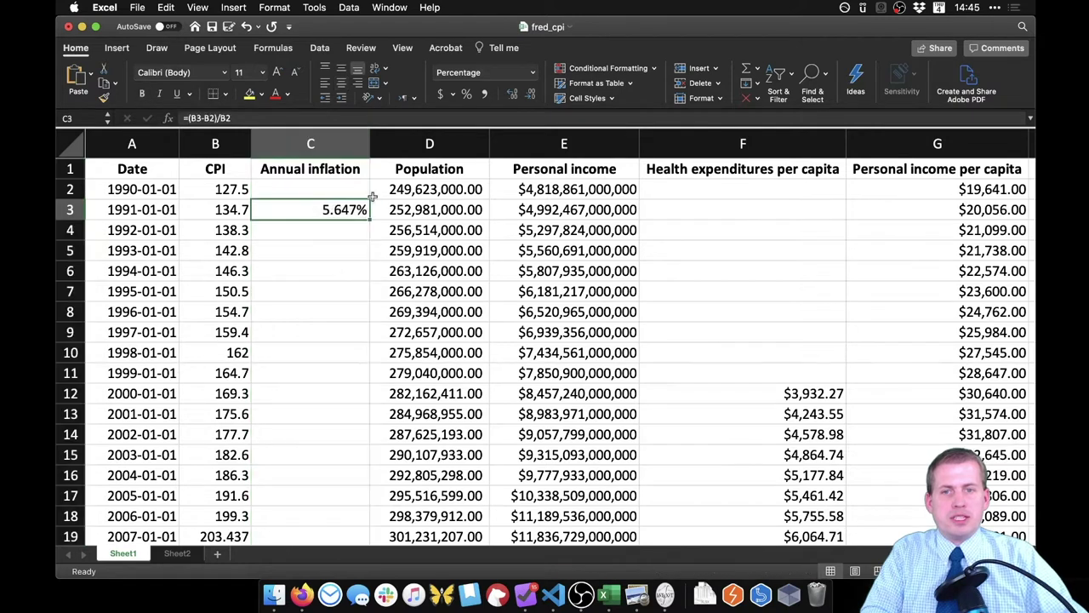
Step: Fill the inflation formula from C3 down through the 2018 row, C30
left_click(156, 190)
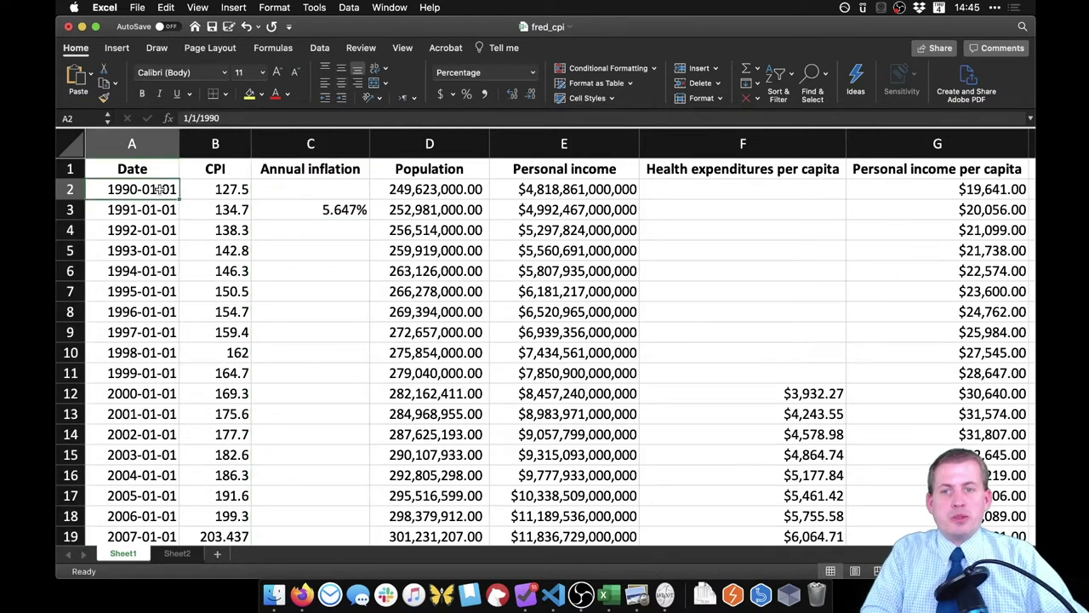
left_click(162, 210)
left_click(332, 209)
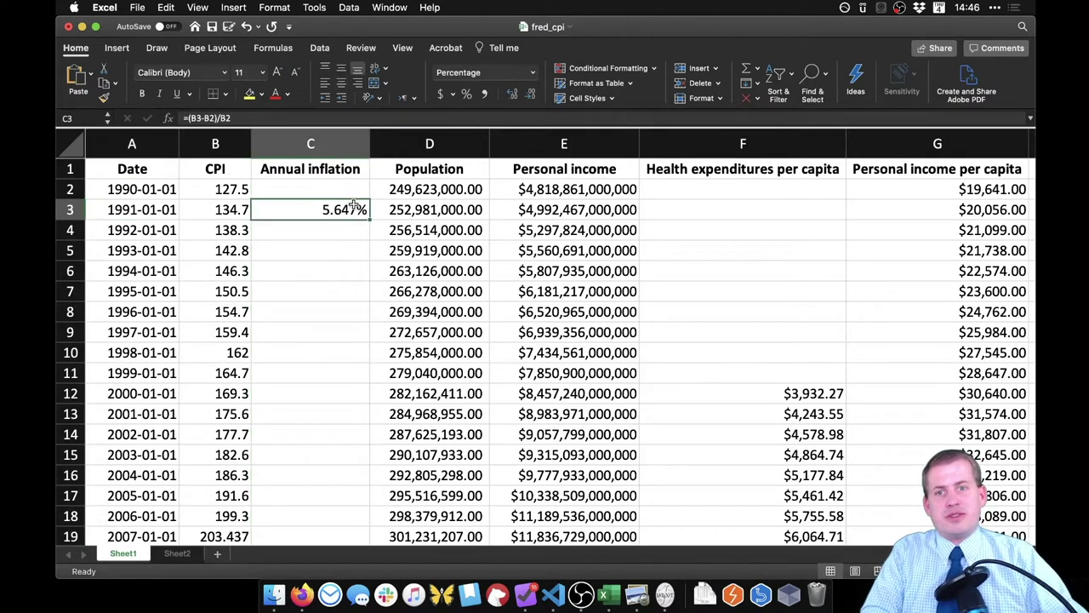
left_click_drag(368, 220, 366, 235)
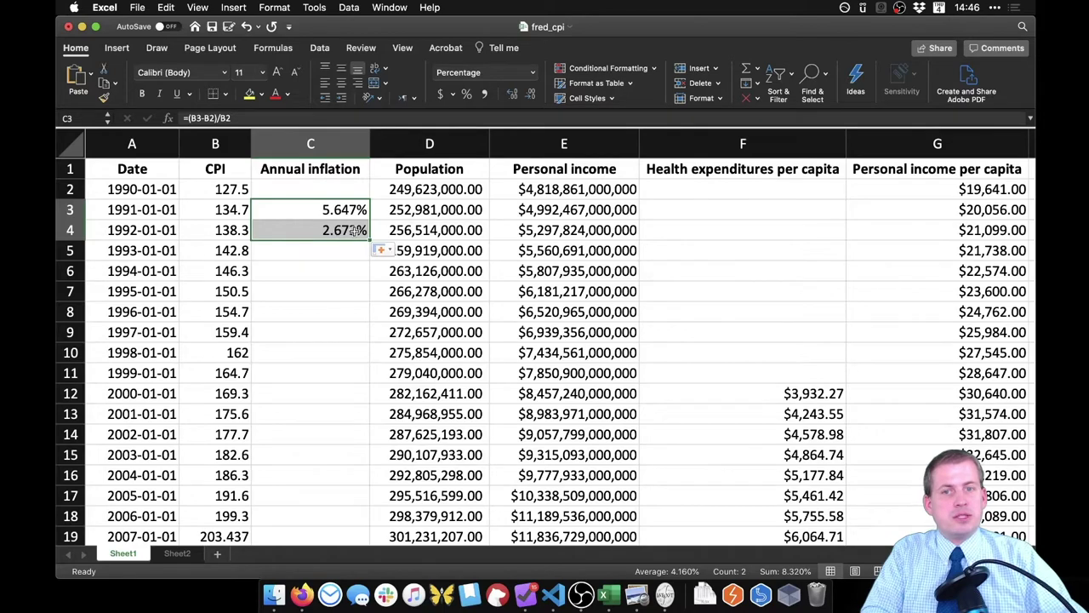
left_click_drag(369, 241, 340, 508)
scroll(305, 352, "up", 5)
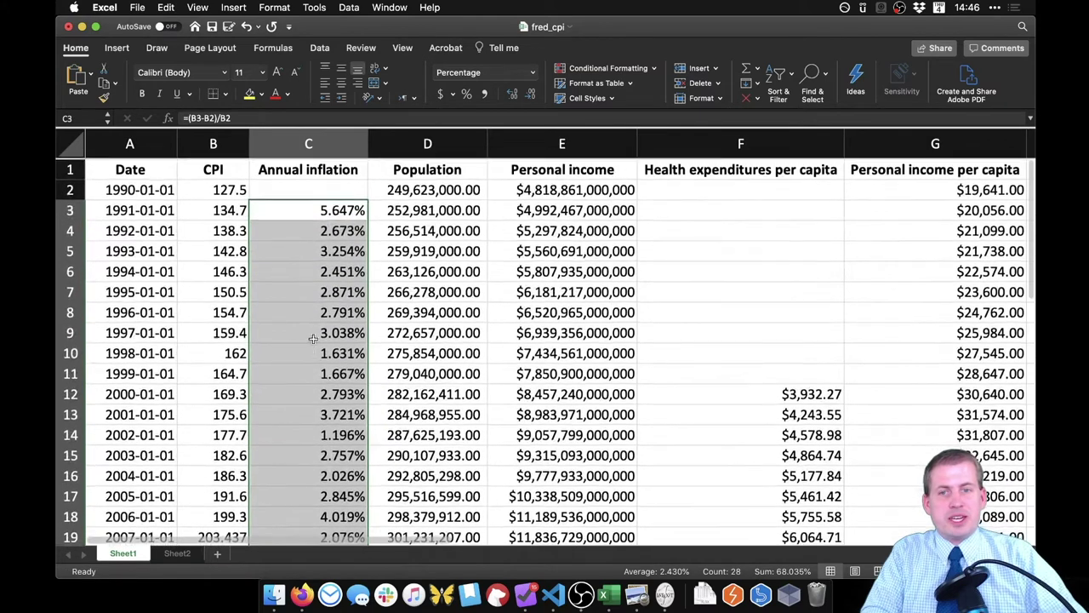
Step: Review the annual inflation rates and their formulas for individual years down column C
left_click(308, 540)
scroll(321, 313, "down", 2)
left_click(334, 284)
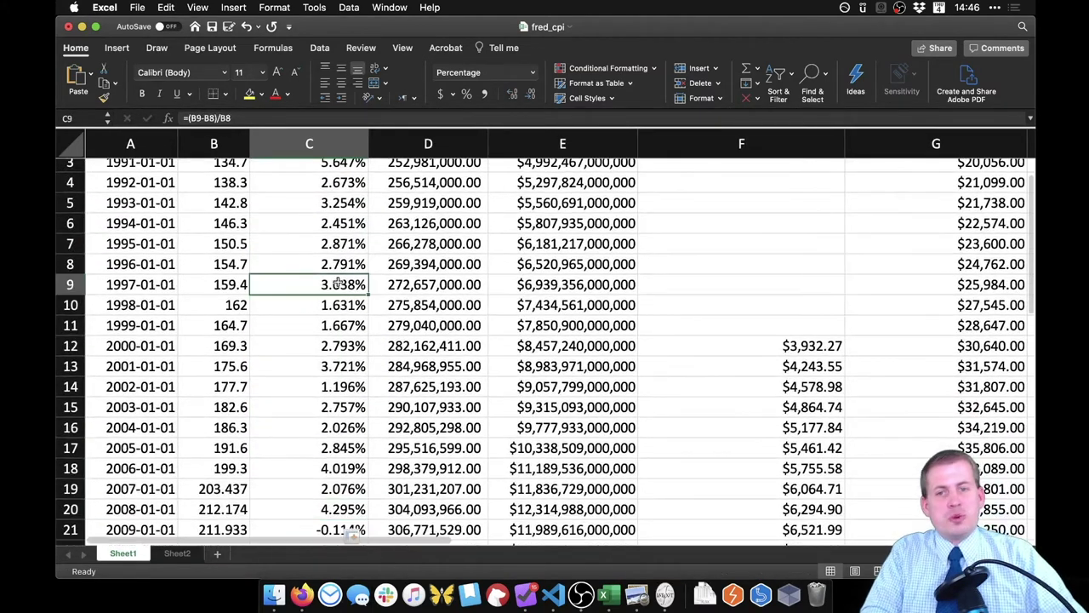
left_click(345, 303)
scroll(345, 307, "down", 3)
left_click(363, 414)
scroll(365, 415, "down", 4)
left_click(367, 397)
scroll(368, 397, "down", 3)
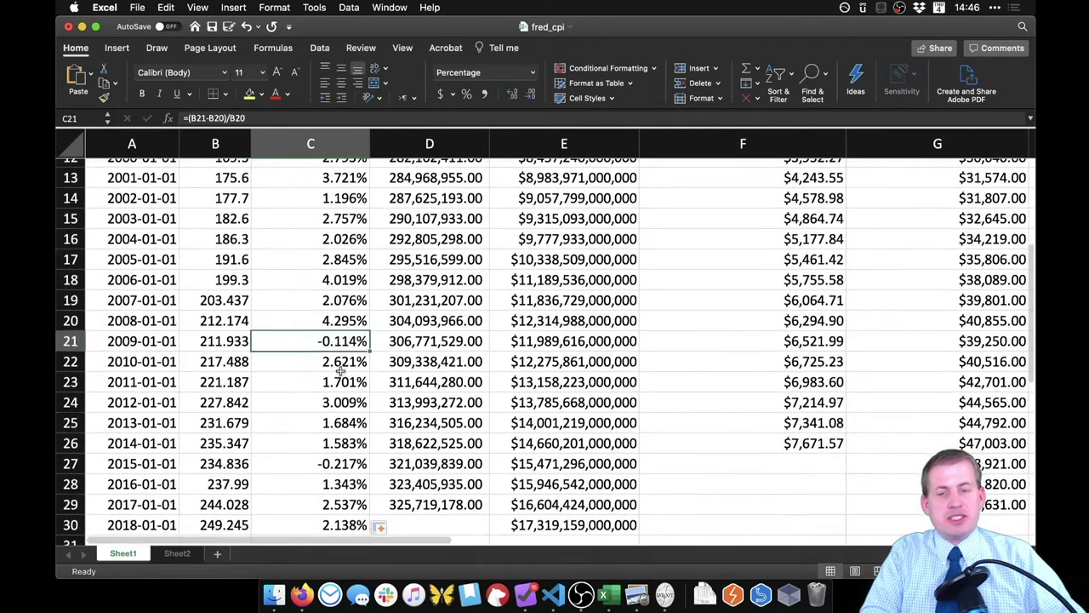
scroll(370, 345, "down", 1)
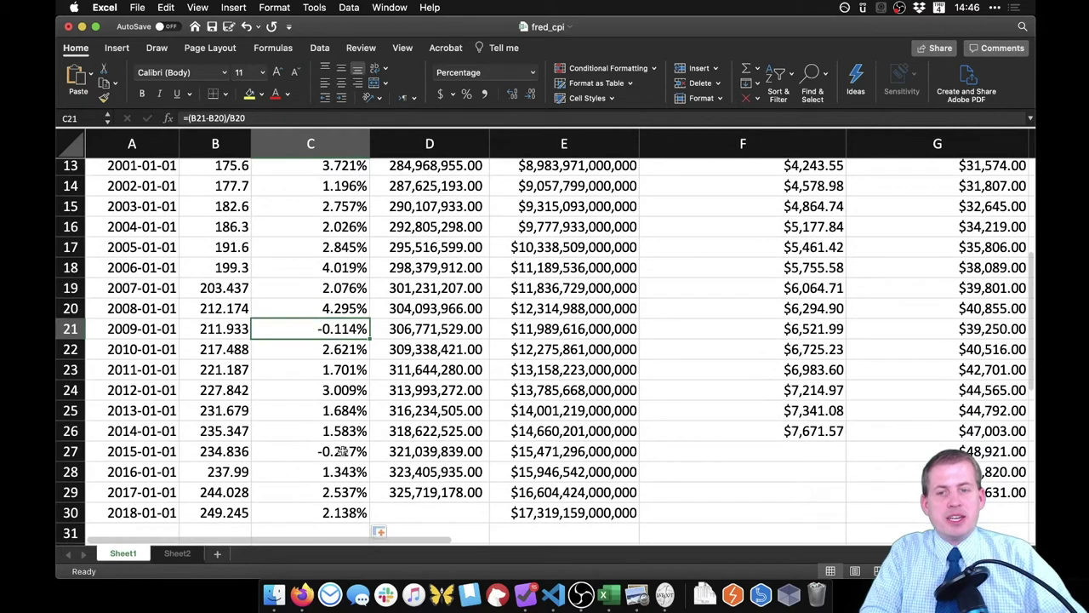
left_click(344, 450)
scroll(358, 453, "down", 2)
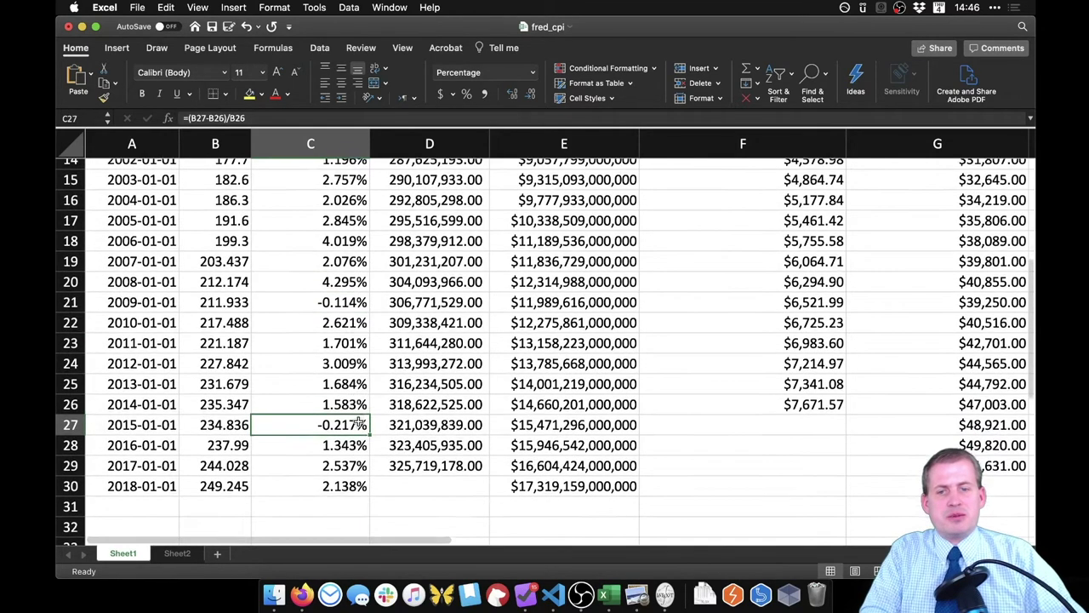
left_click_drag(334, 467, 338, 231)
left_click(340, 271)
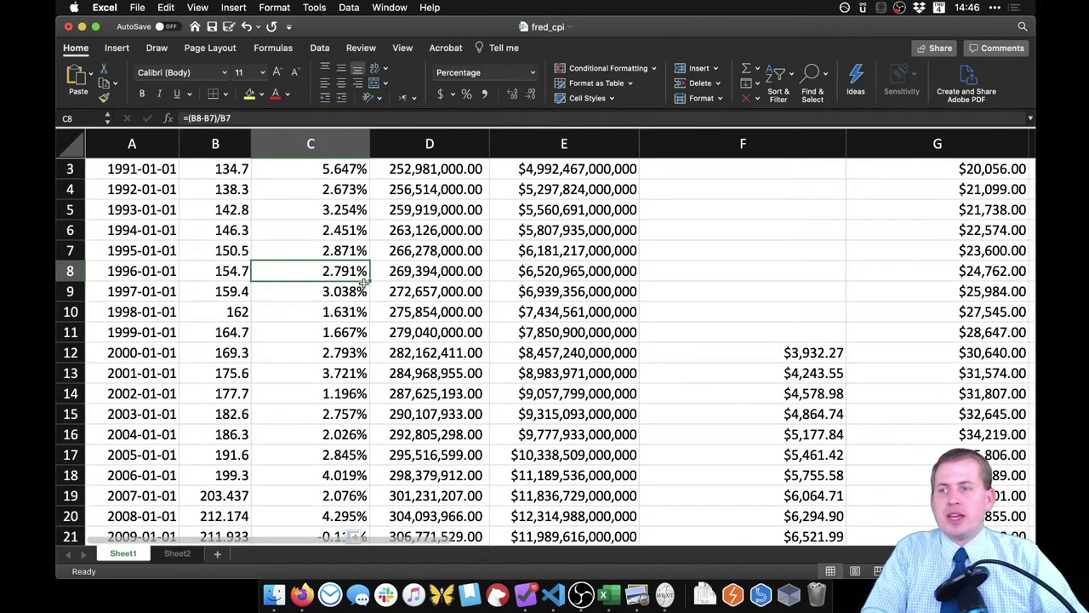
scroll(359, 284, "up", 2)
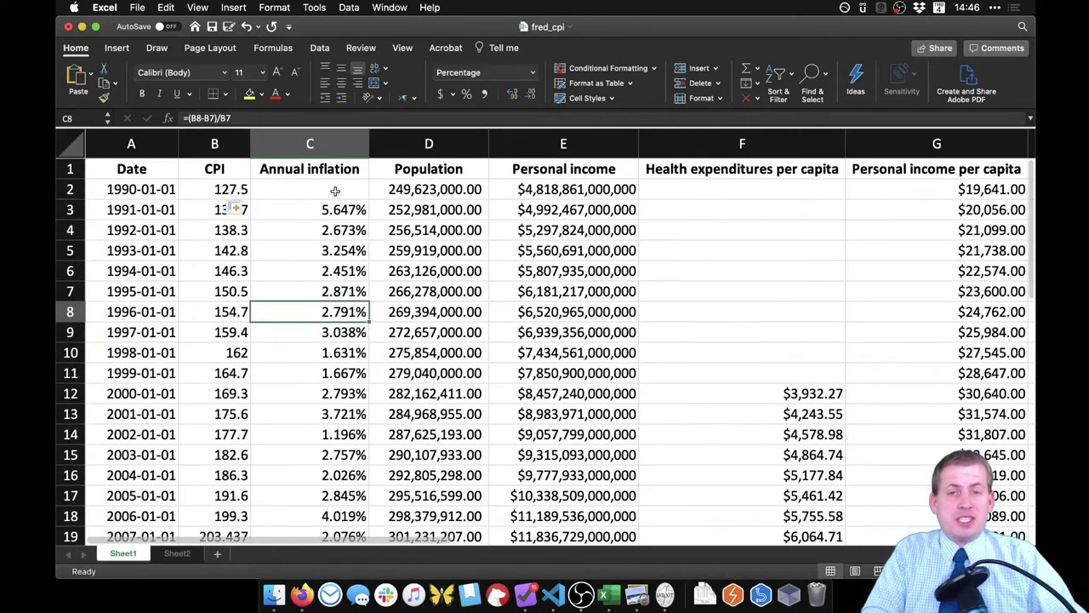
left_click(349, 209)
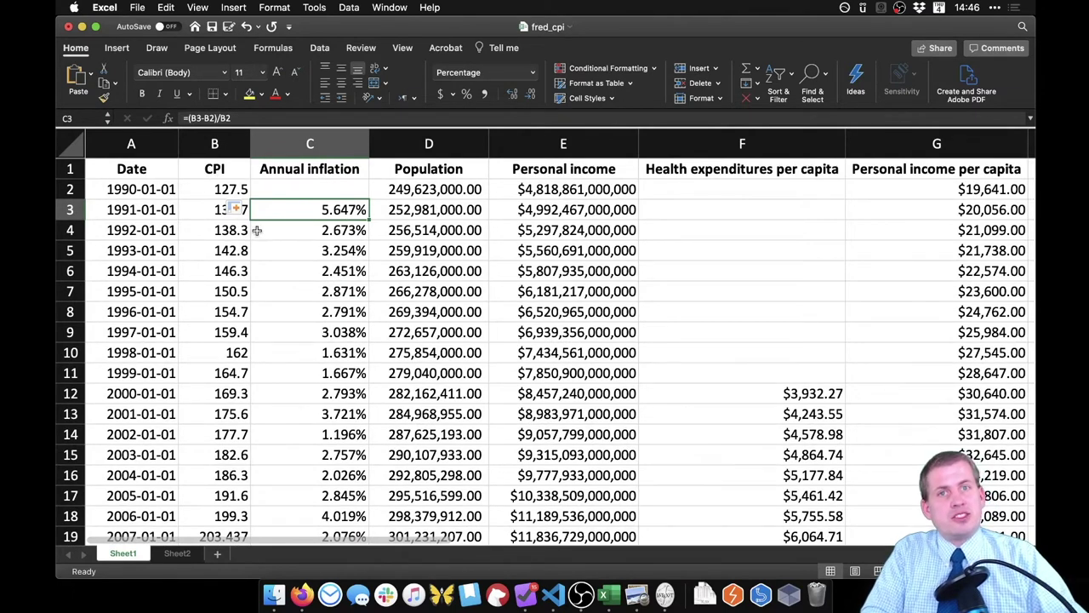
Step: Examine the early-1990s personal income per capita values and the Real 1982 income and 2018 CPI formulas
scroll(361, 246, "right", 3)
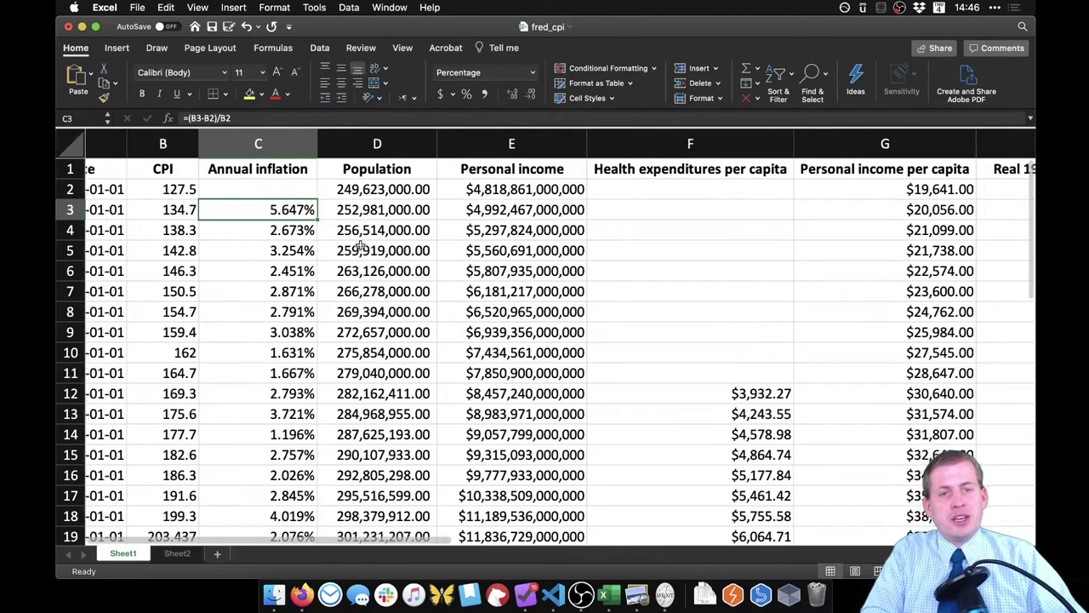
scroll(361, 246, "right", 5)
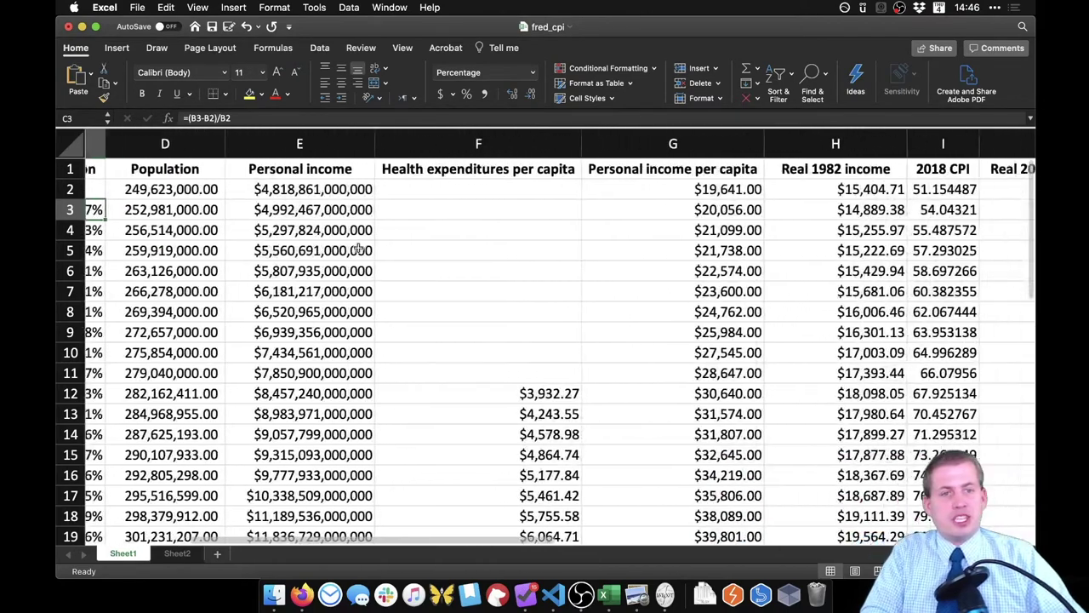
left_click(598, 186)
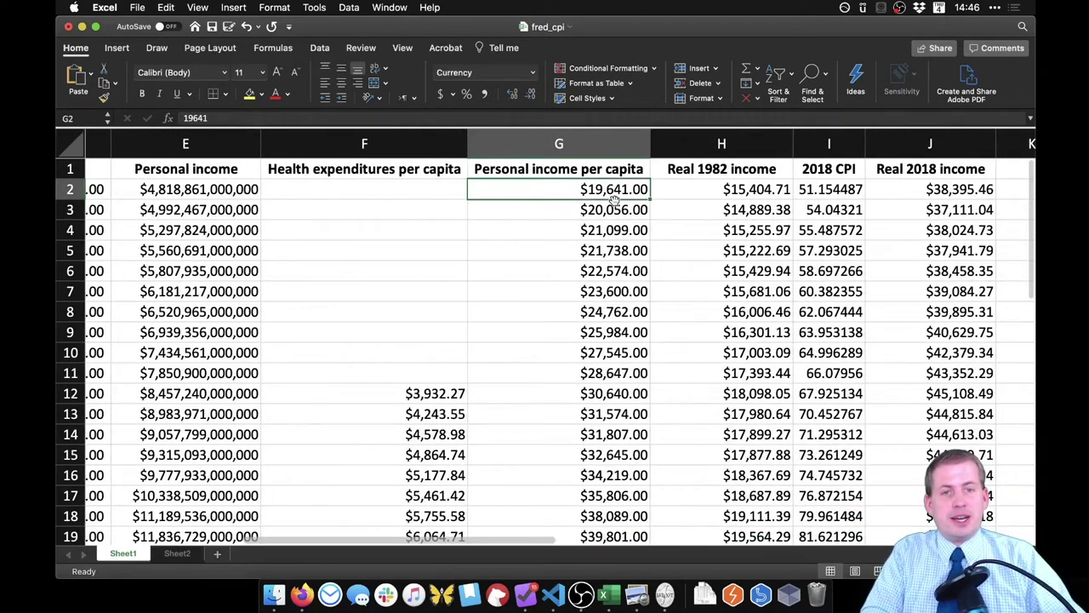
left_click(615, 203)
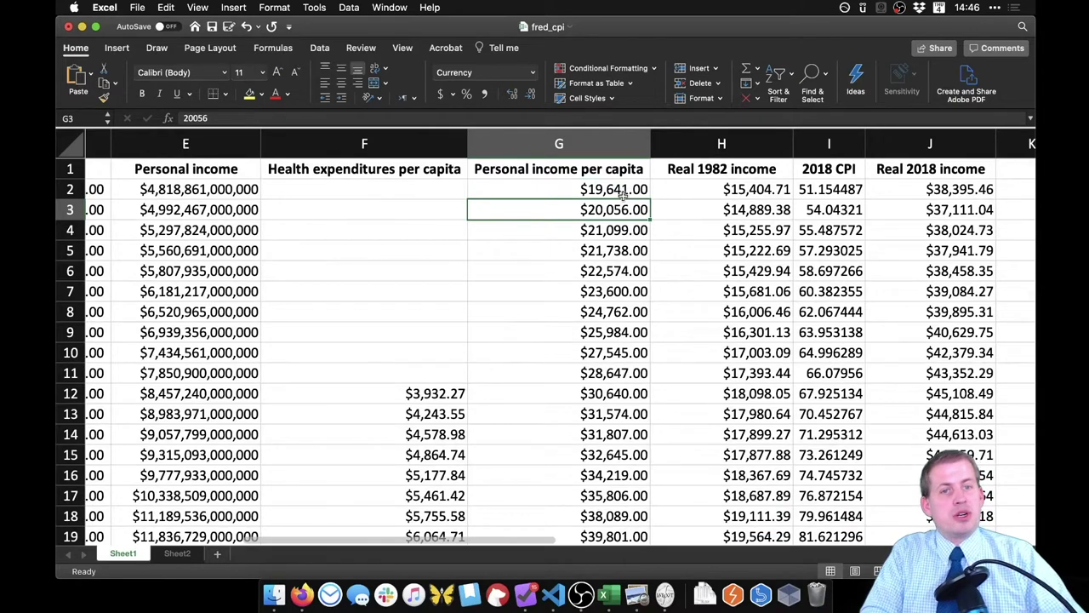
left_click(827, 188)
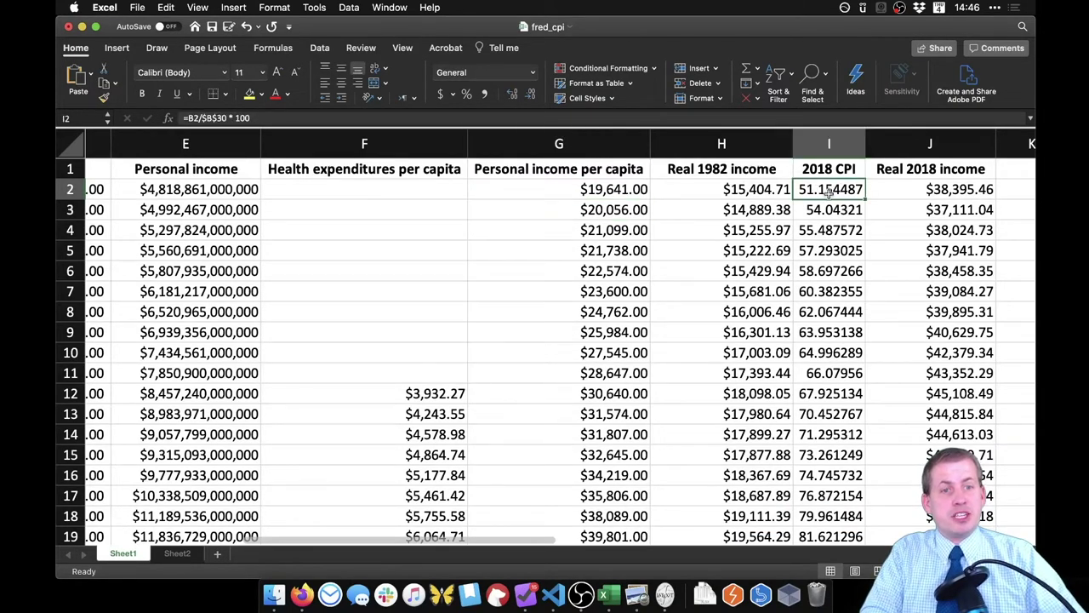
left_click(770, 190)
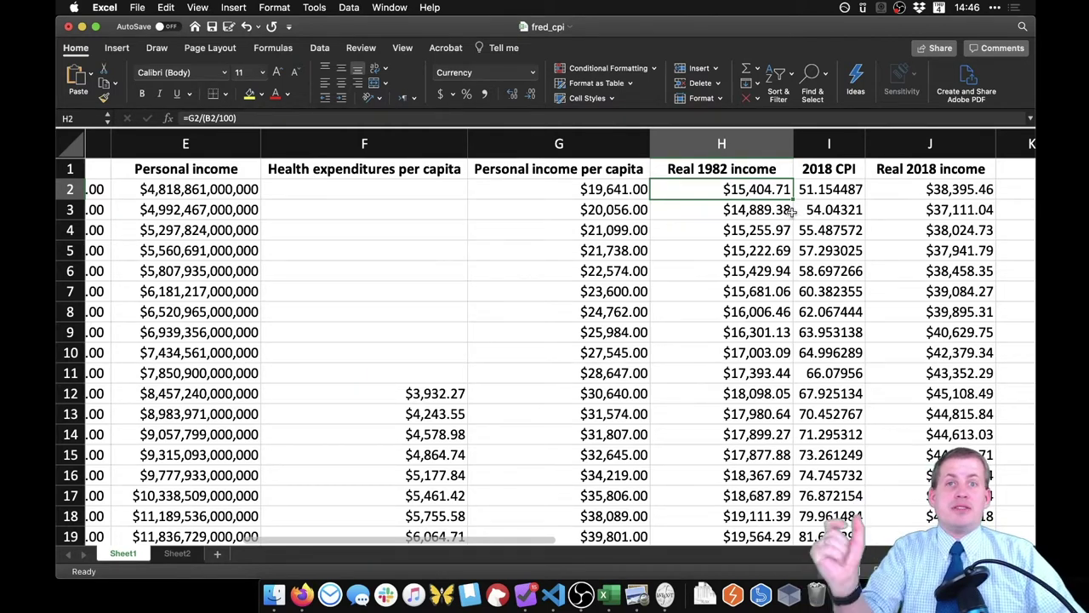
scroll(758, 219, "left", 10)
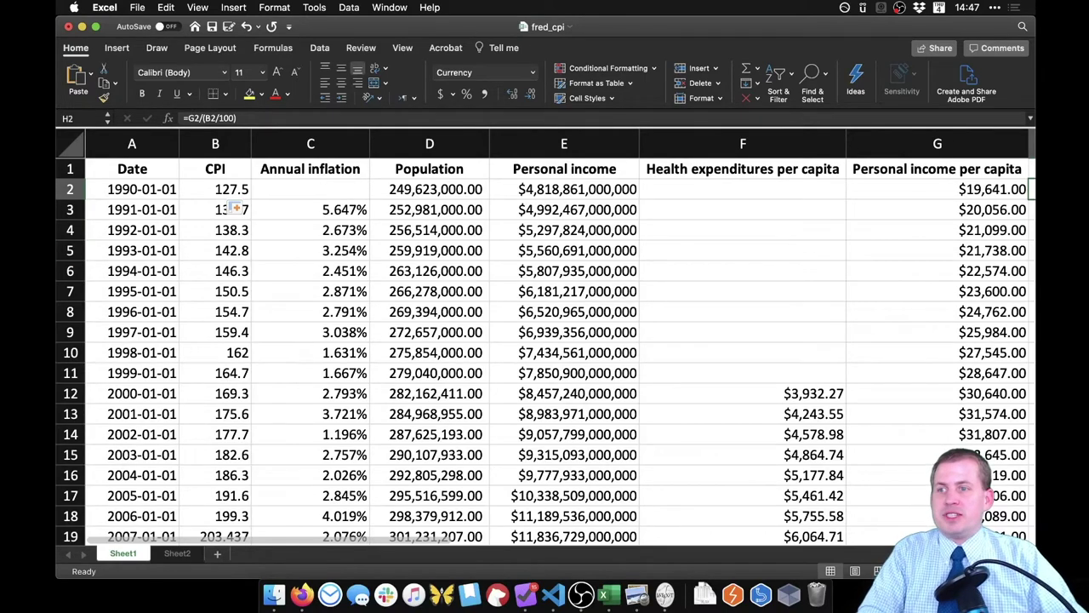
Step: Check the 2018 annual inflation formula in C30 against the CPI values of the last two years
scroll(510, 321, "down", 5)
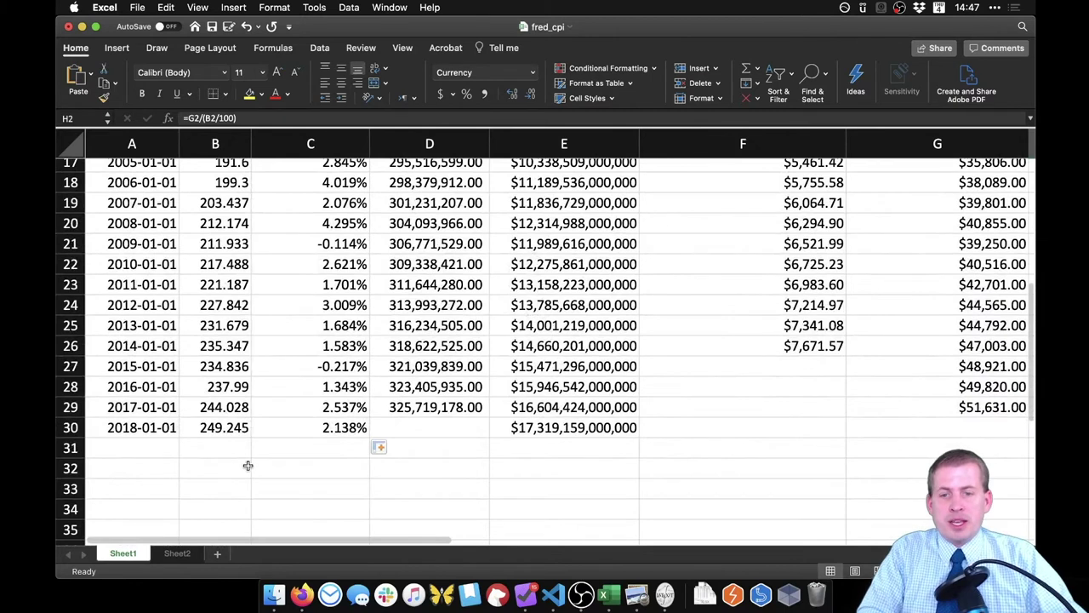
left_click(280, 469)
left_click(231, 397)
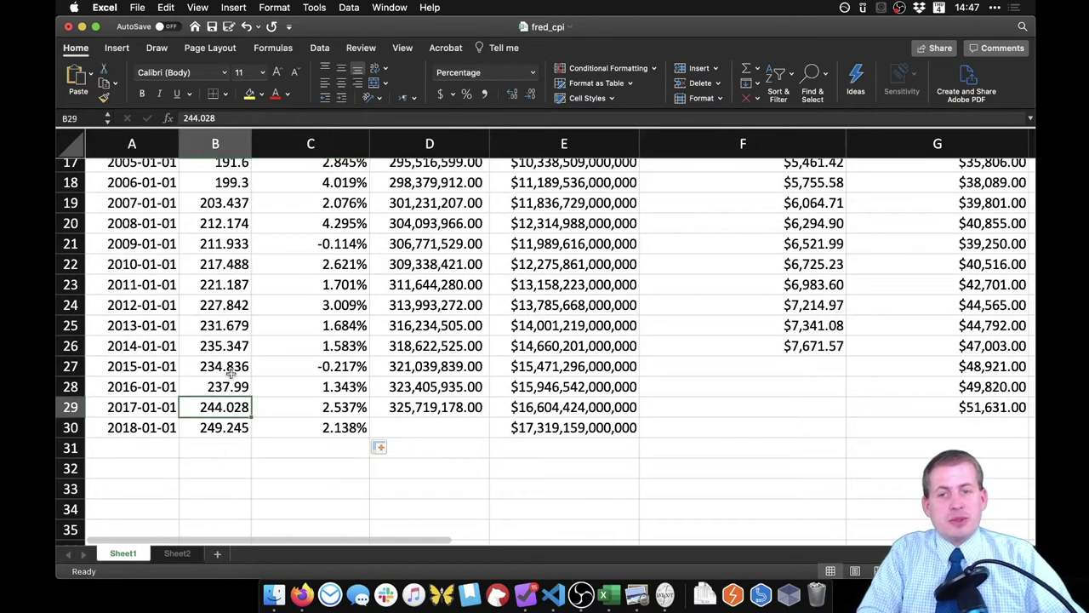
left_click(268, 427)
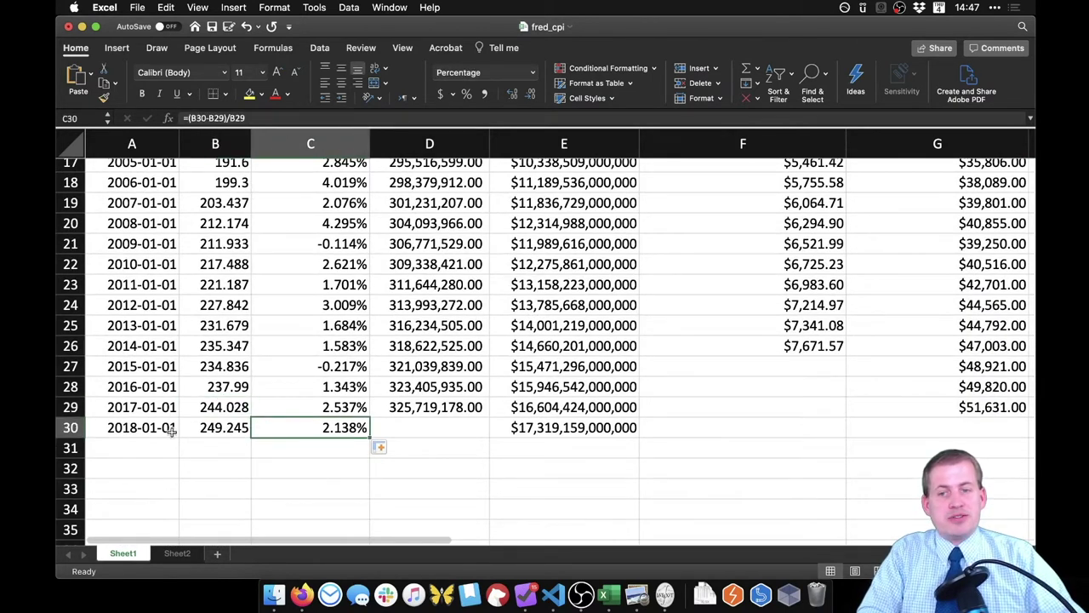
scroll(171, 285, "up", 10)
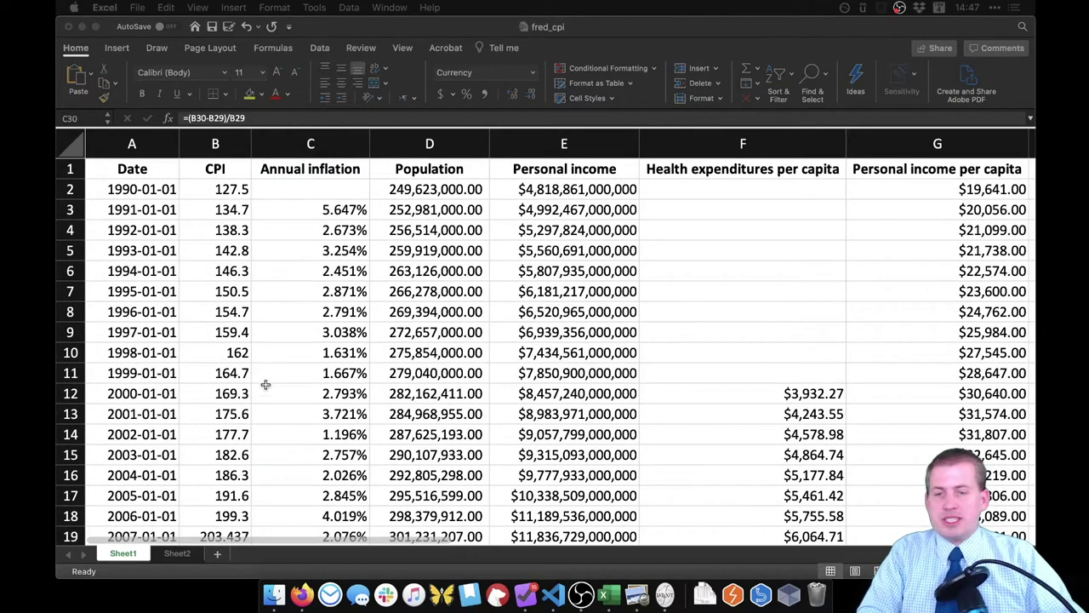
Step: Label cell A33 below the data as "Overall inflation"
scroll(353, 394, "down", 7)
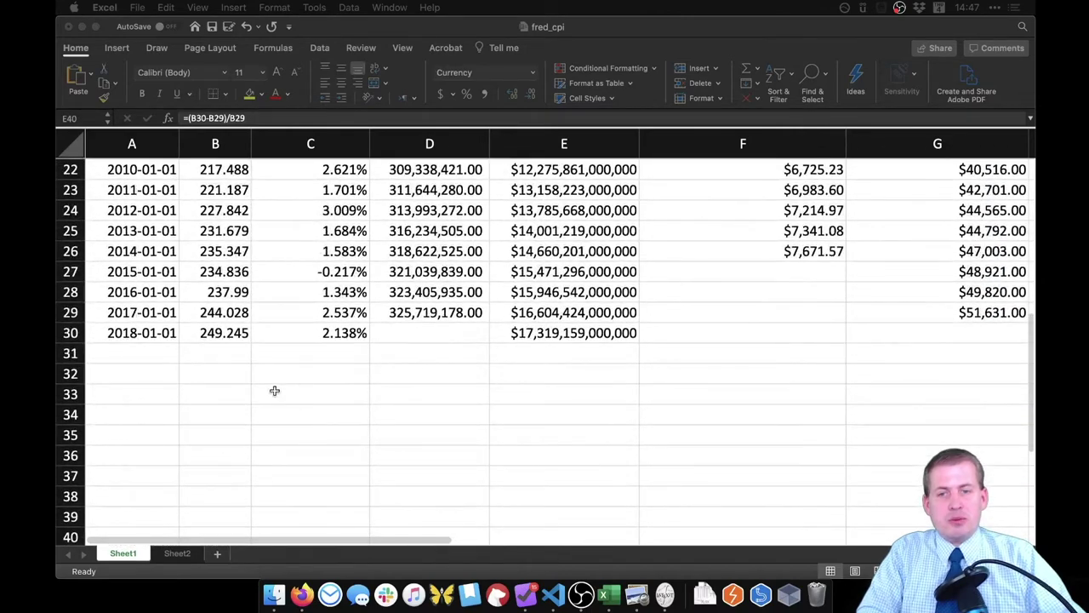
scroll(243, 408, "up", 7)
scroll(240, 411, "down", 7)
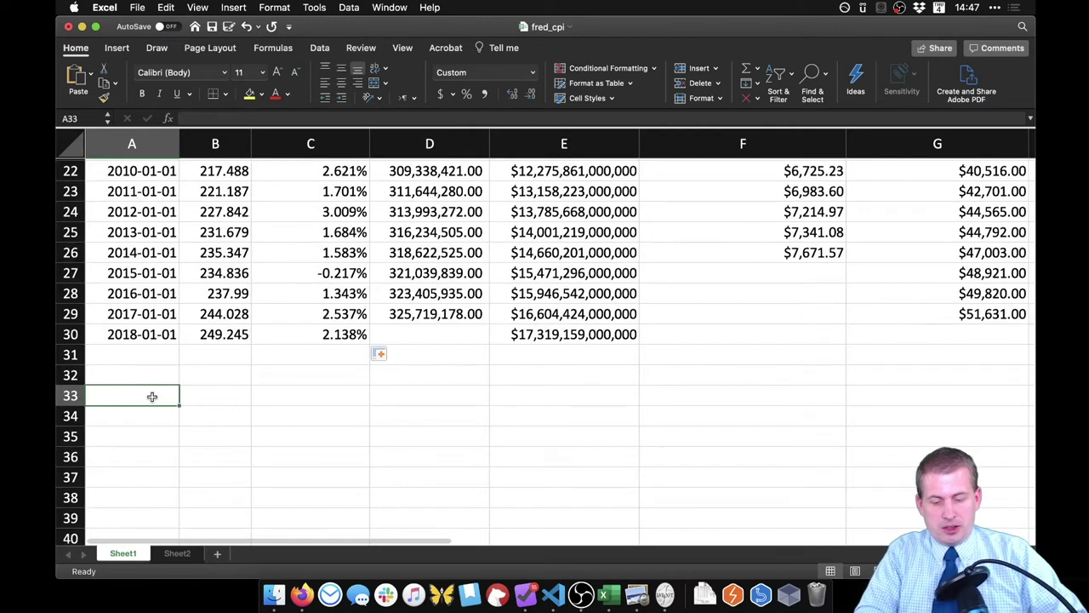
type("Overall inflation")
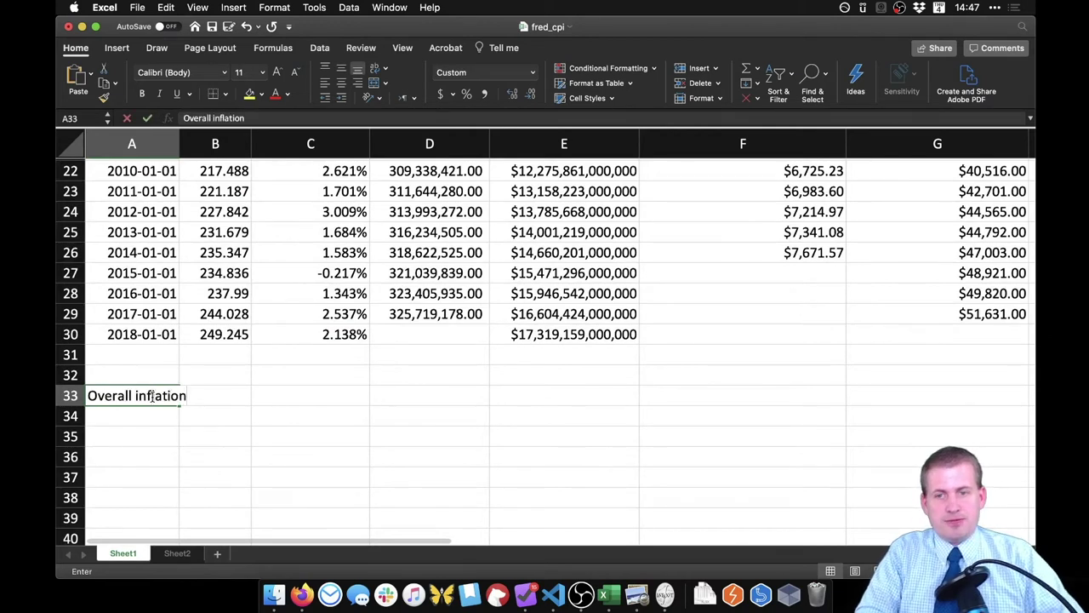
key("Tab")
key("Tab")
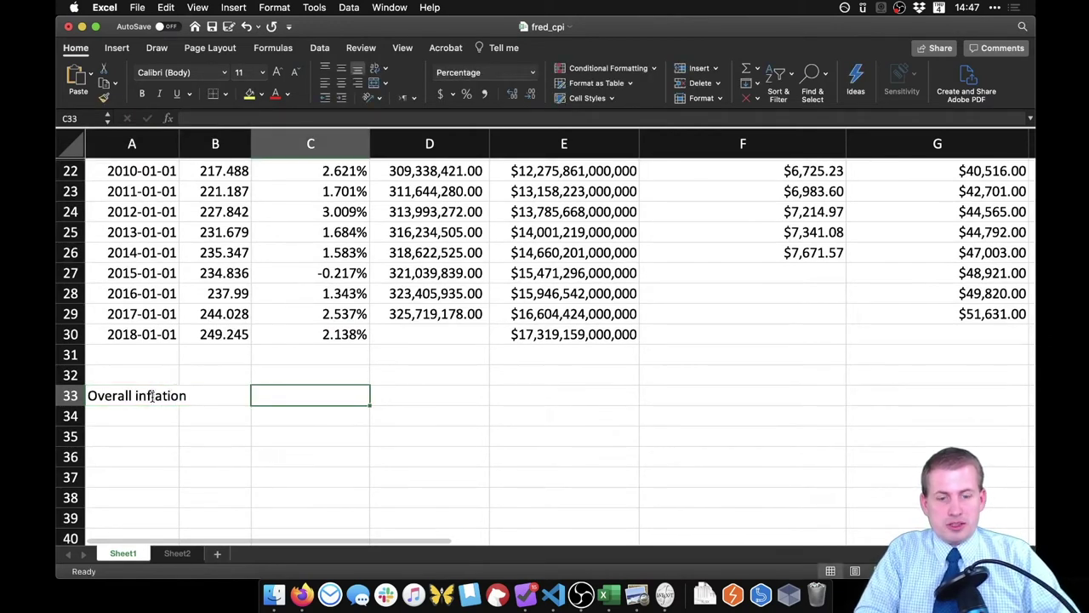
Step: Enter the formula =(B30-B2)/B2 in C33 to calculate the overall inflation from 1990 to 2018
type("=(")
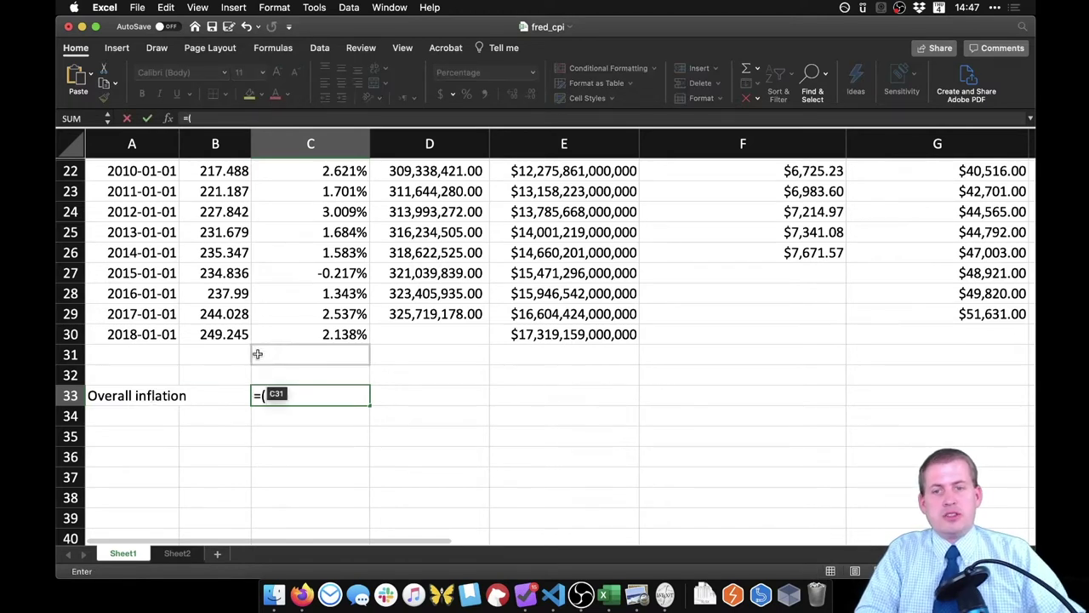
left_click(223, 334)
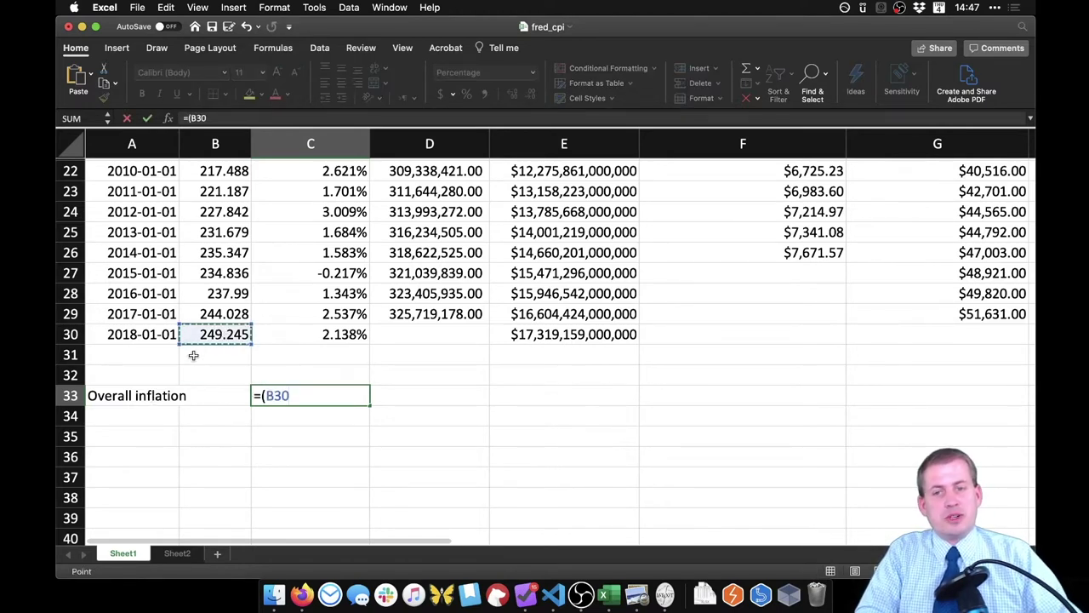
type("-")
scroll(216, 355, "up", 10)
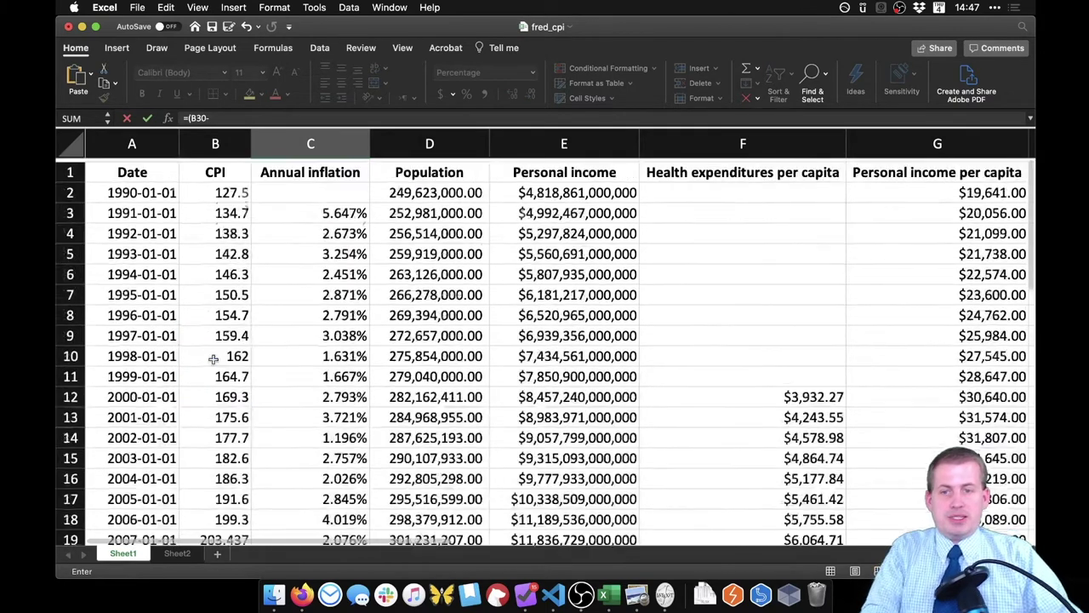
left_click(230, 189)
type(")/")
left_click(232, 189)
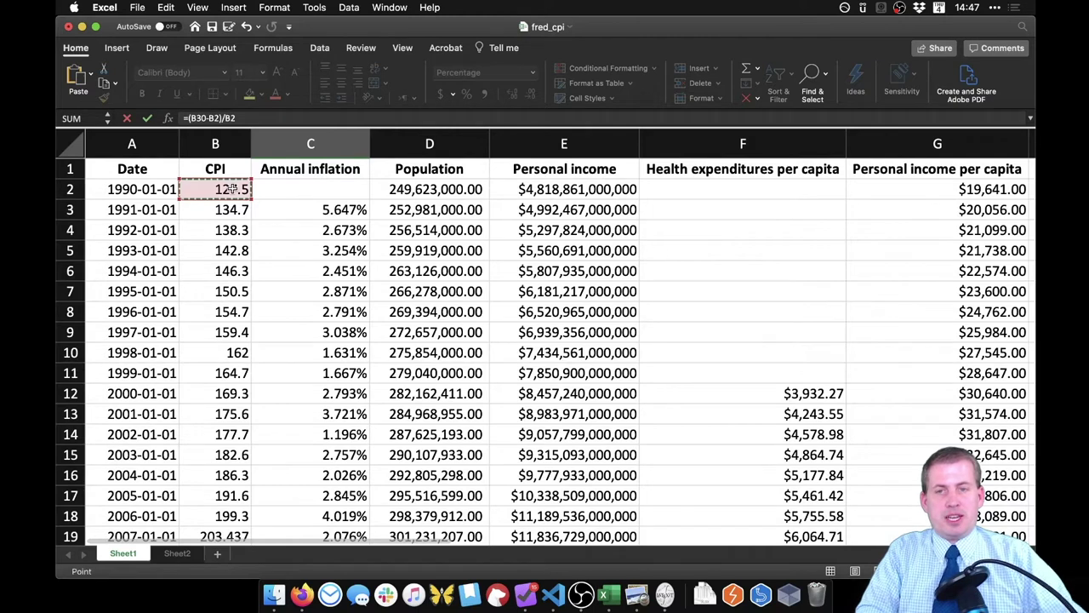
key("Return")
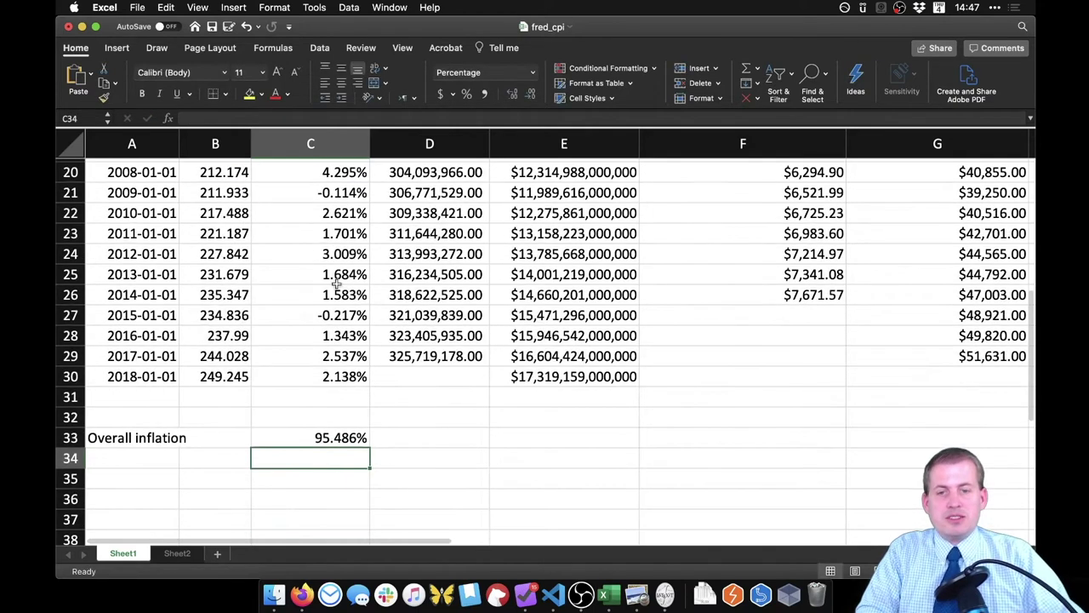
Step: Compare the overall inflation formula in C33 with the 2018 annual rate and the CPI value in B30
left_click(358, 435)
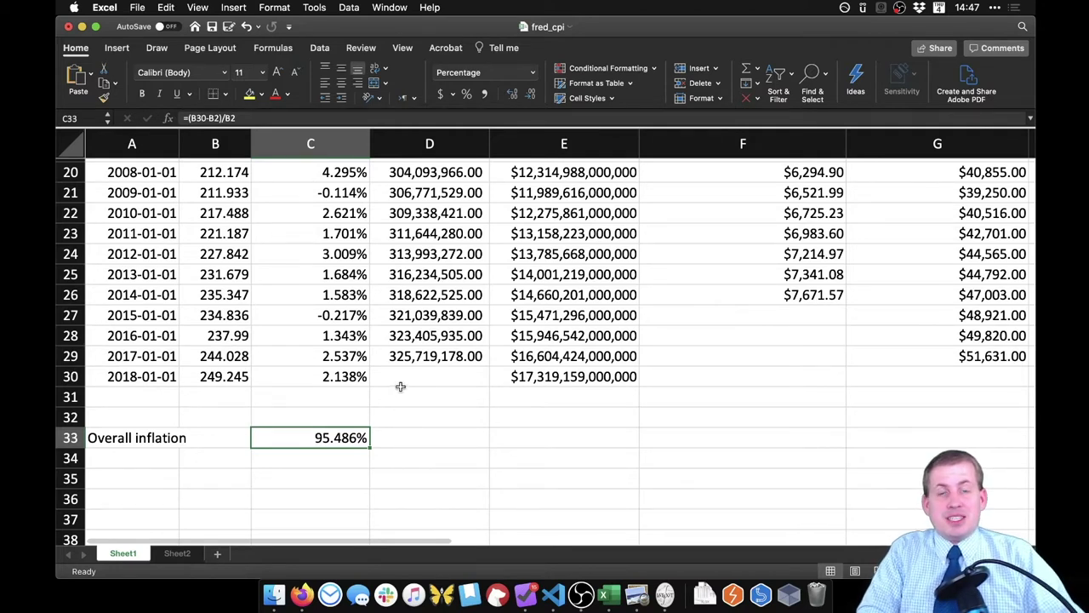
left_click(324, 378)
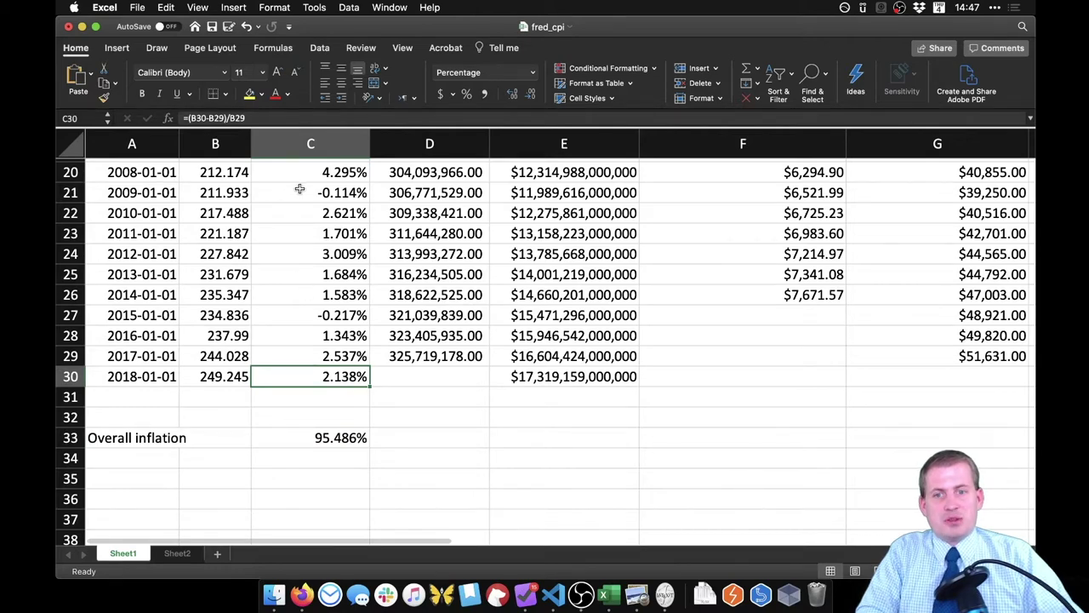
left_click(331, 442)
scroll(442, 430, "up", 10)
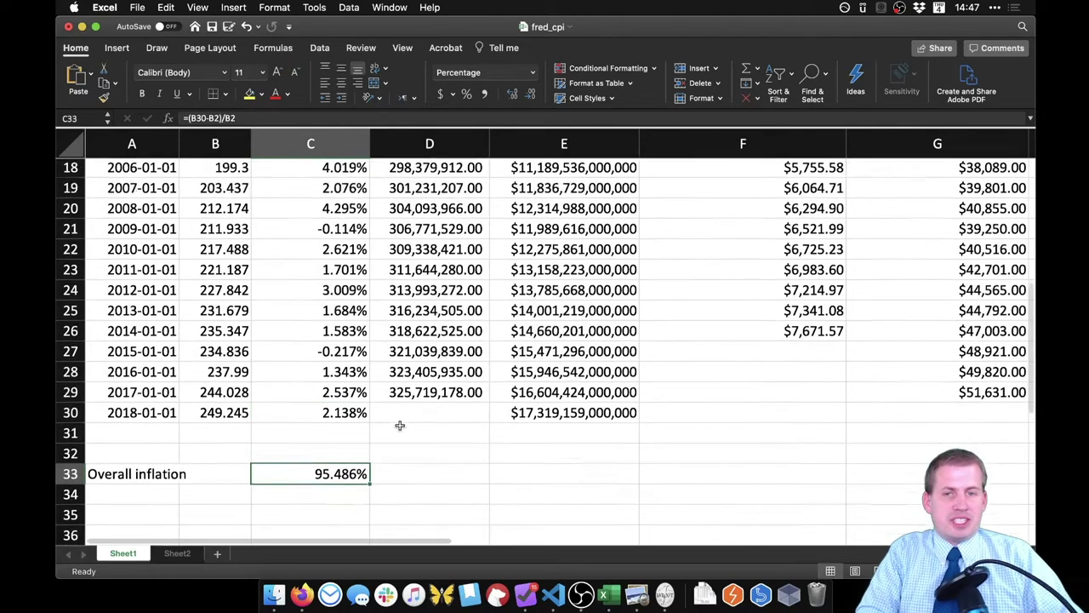
scroll(398, 424, "down", 8)
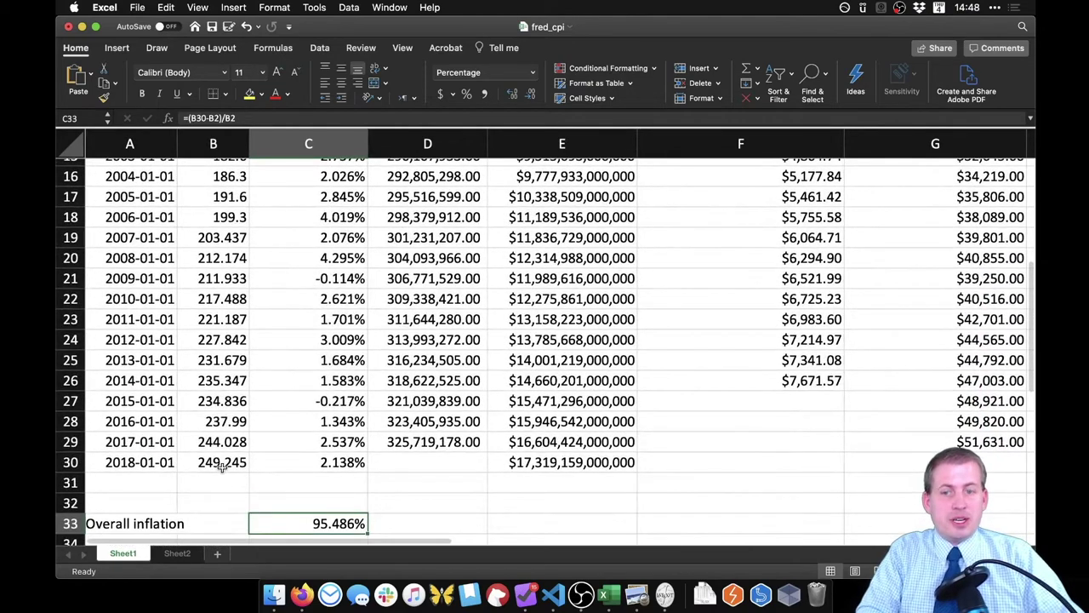
left_click(217, 462)
scroll(255, 462, "up", 8)
scroll(222, 255, "down", 10)
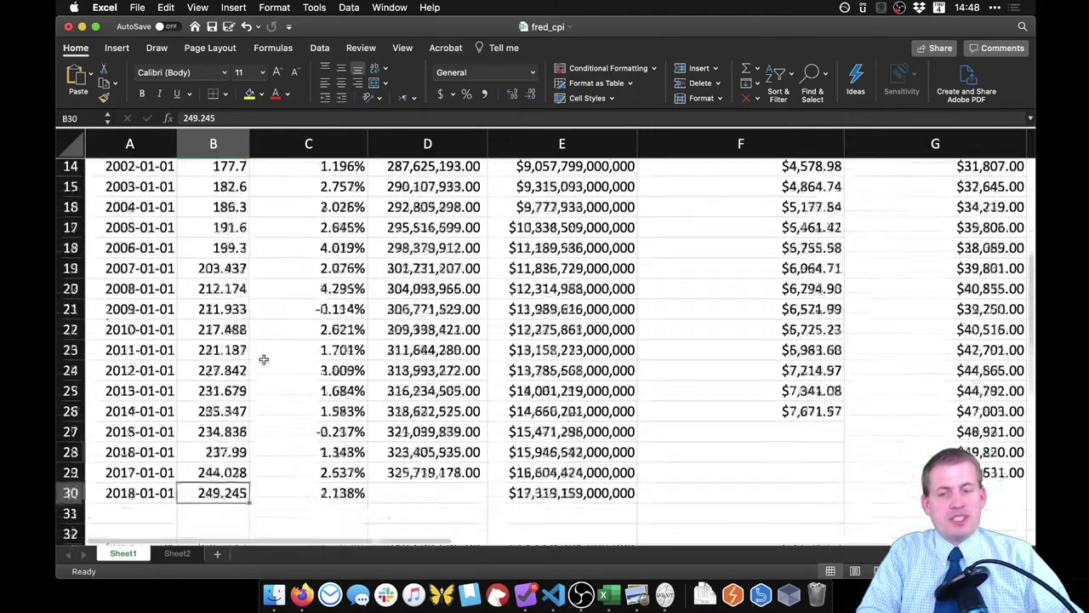
scroll(238, 287, "up", 2)
left_click(327, 317)
scroll(327, 316, "left", 1)
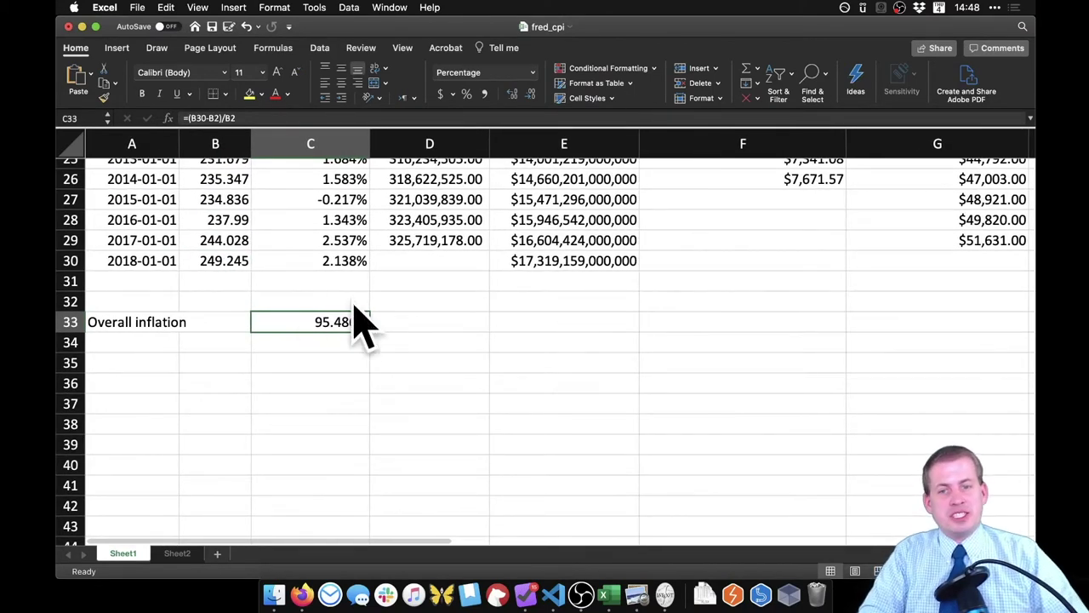
Step: Review the 1991 inflation rate against the 1990 to 1992 CPI values and look down the annual rates
scroll(401, 316, "up", 10)
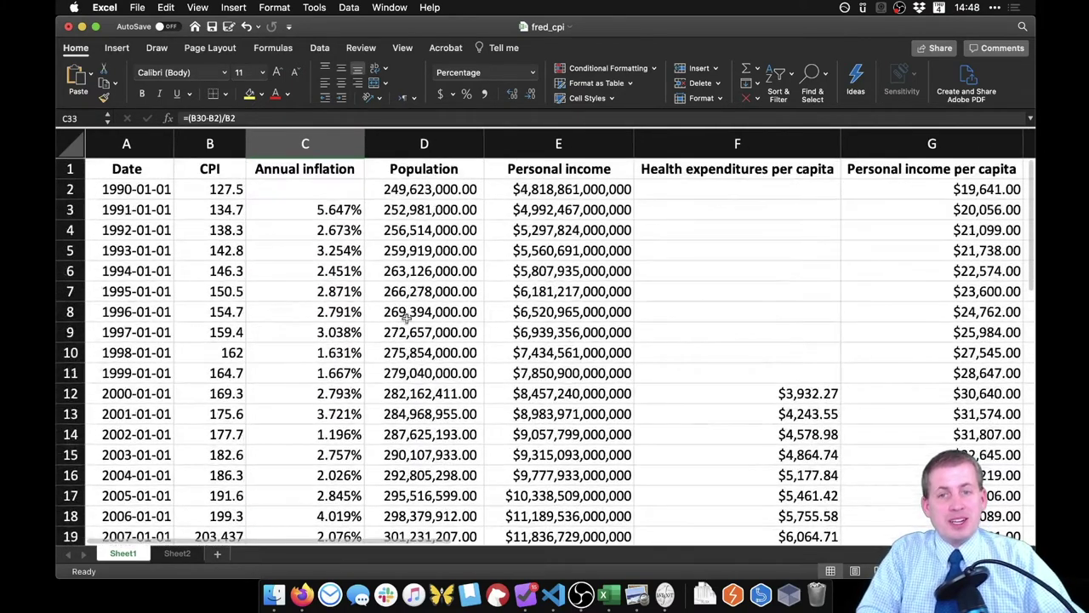
left_click(303, 211)
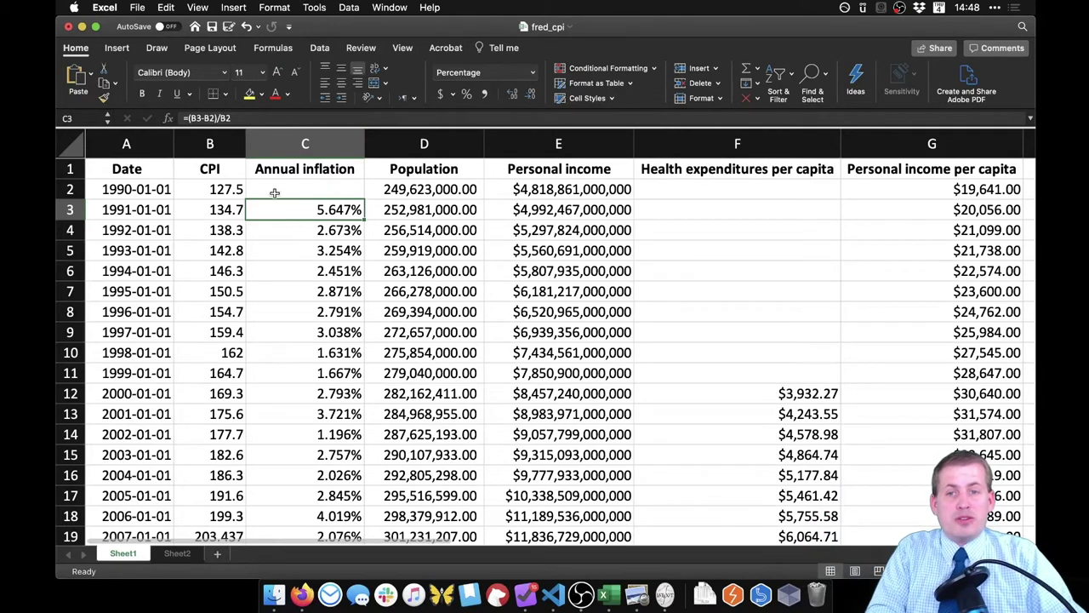
left_click(226, 192)
left_click(232, 206)
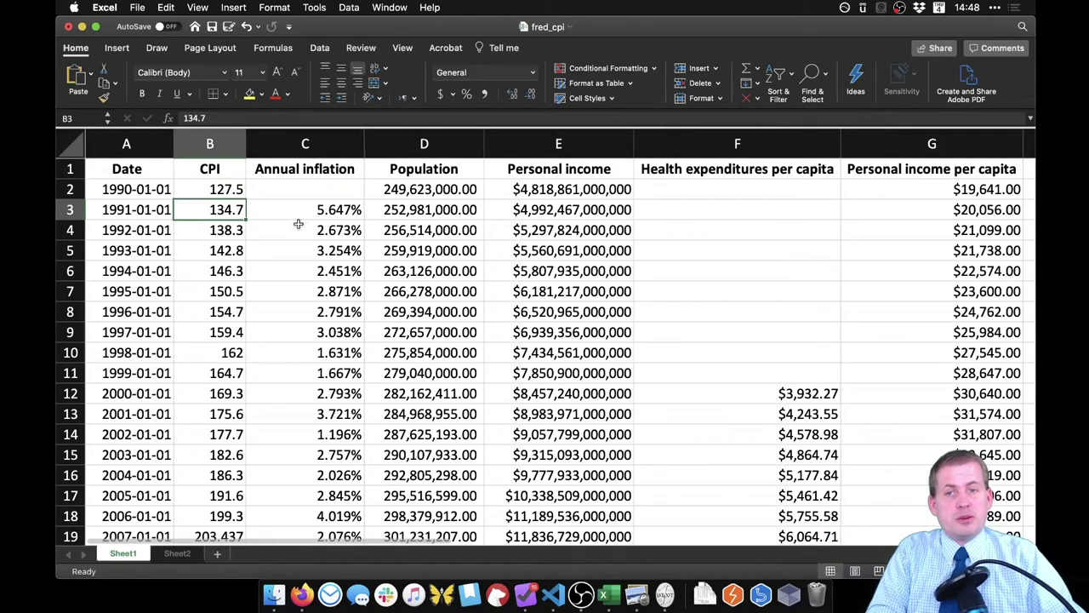
left_click(344, 212)
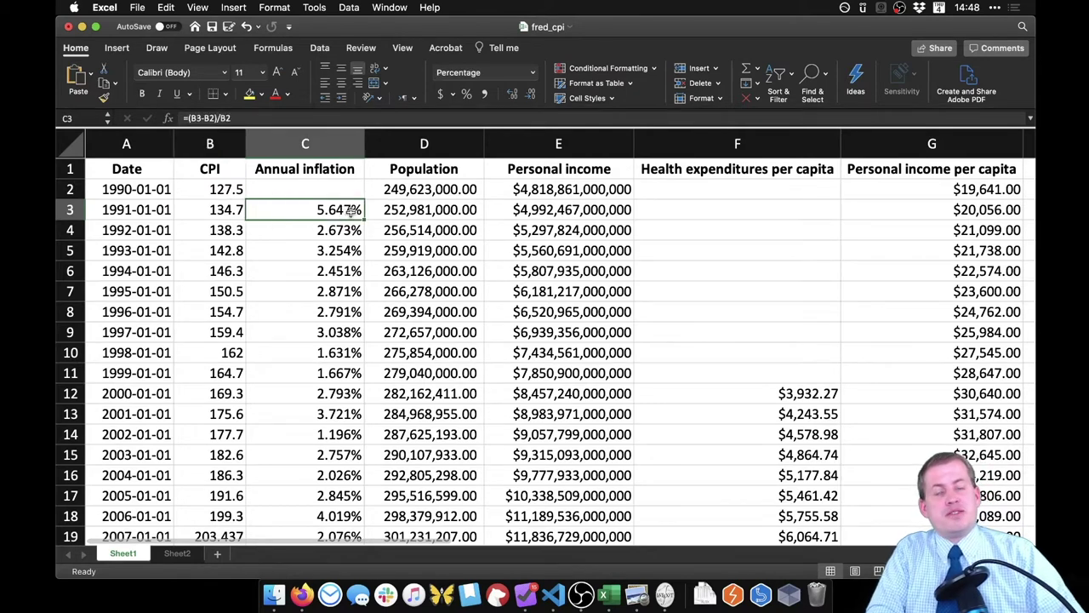
left_click(223, 229)
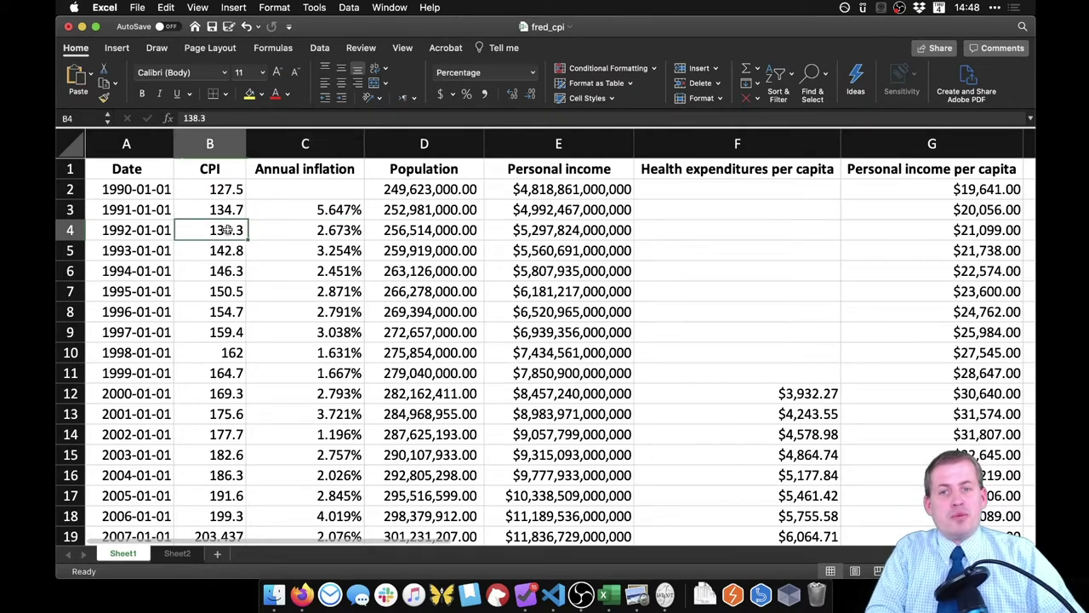
left_click(241, 186)
left_click(241, 230)
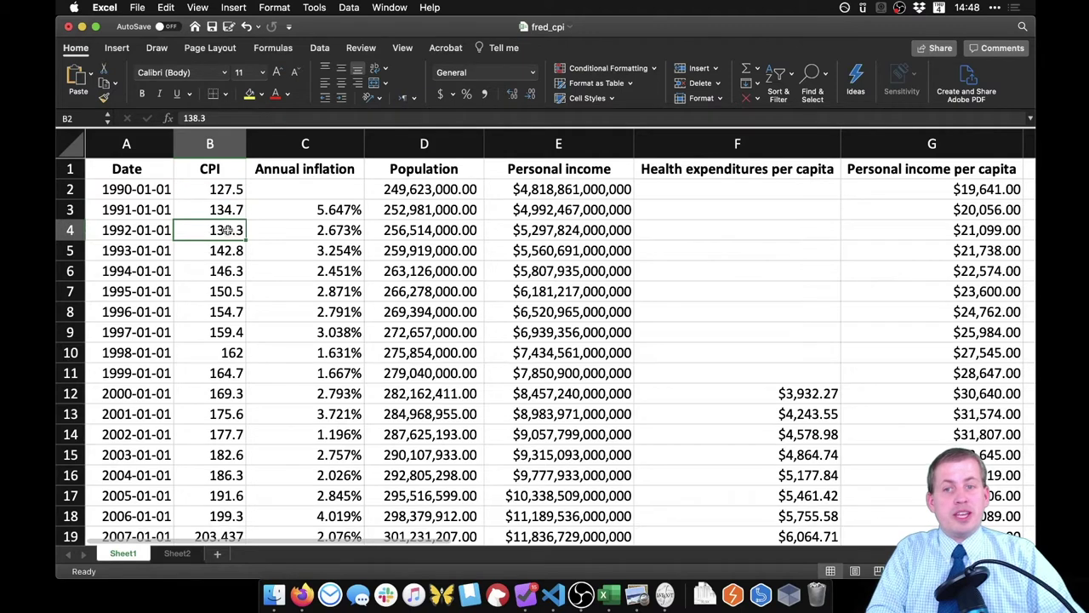
scroll(281, 212, "down", 1)
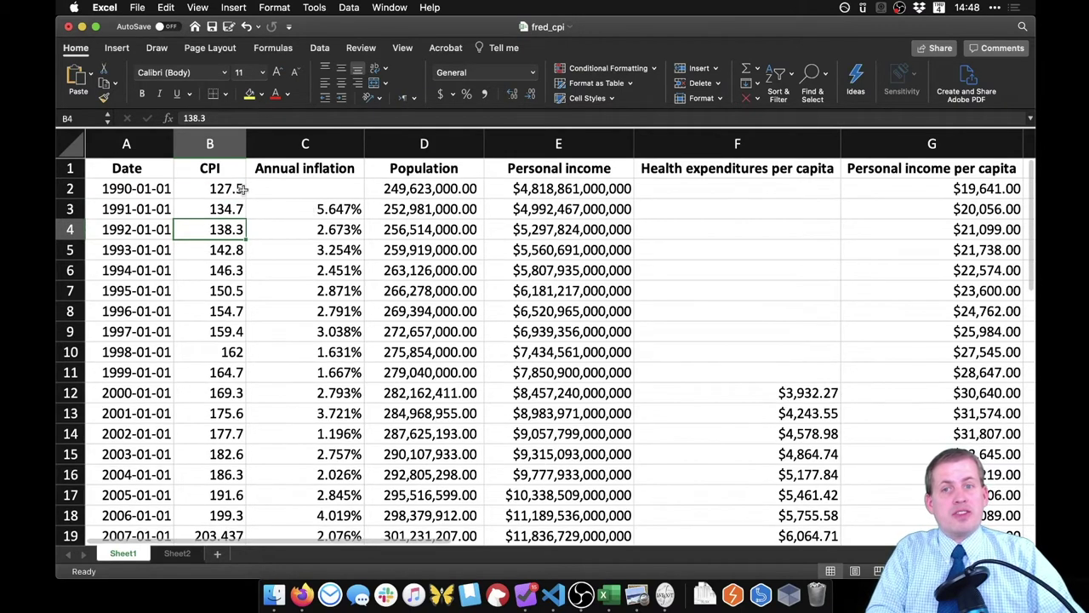
left_click(339, 209)
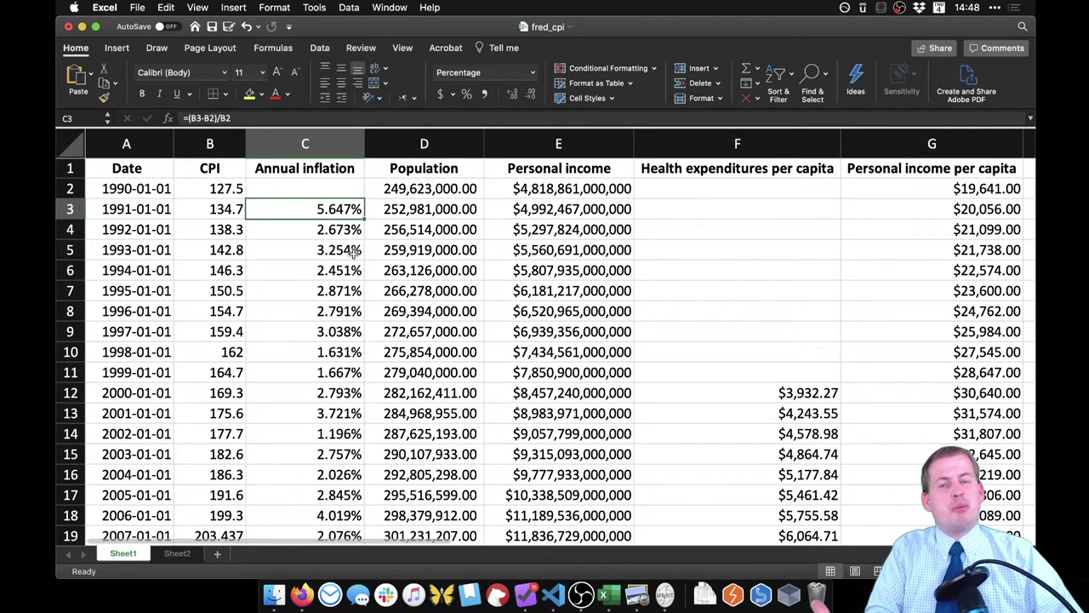
scroll(376, 264, "down", 5)
scroll(377, 264, "down", 2)
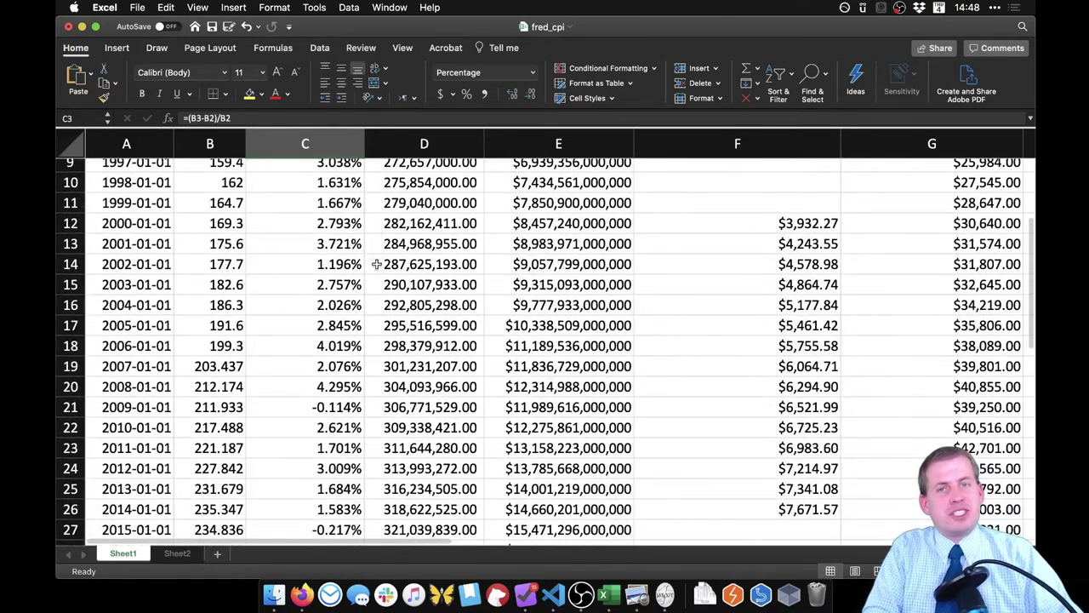
Step: Switch to the compound interest formula image in Preview and enlarge its window over the sheet
scroll(376, 264, "down", 10)
scroll(321, 462, "right", 1)
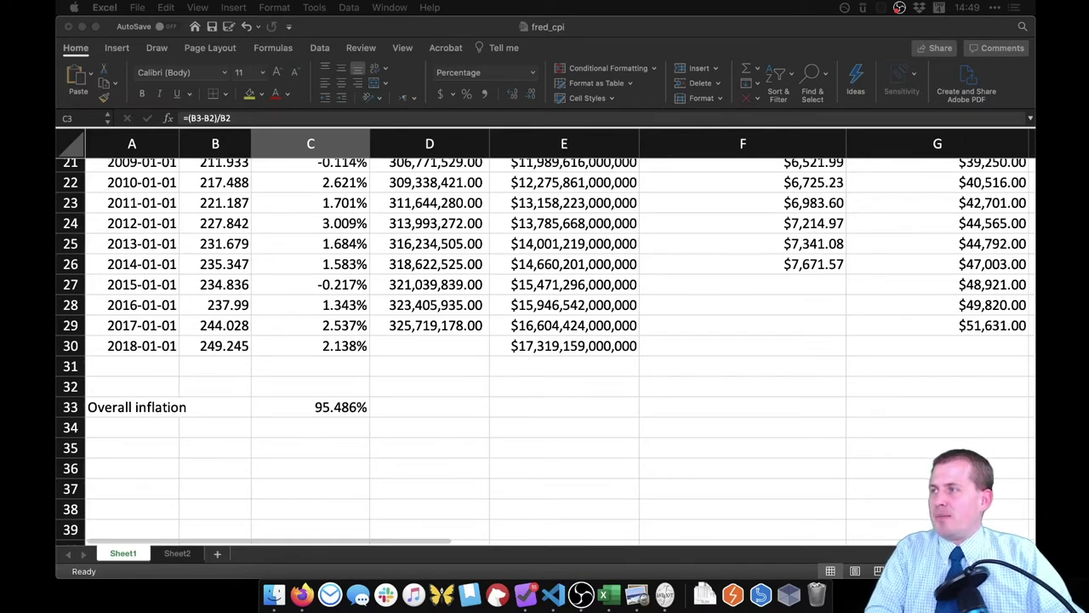
key("super+Tab")
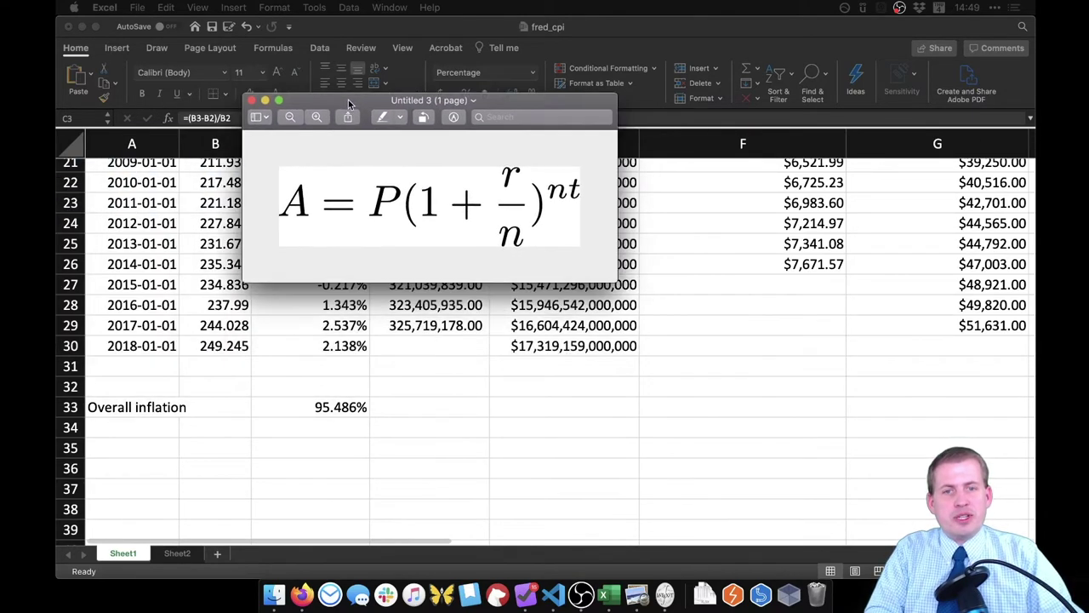
left_click_drag(398, 116, 377, 143)
left_click_drag(624, 318, 801, 432)
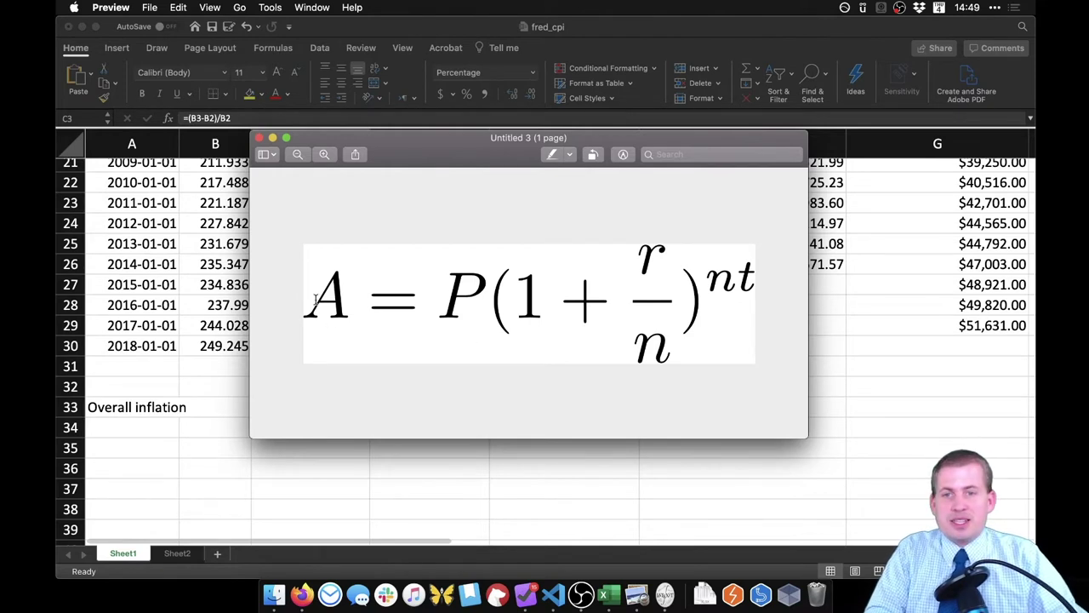
Step: Examine the terms A, P, 1 and r in the compound interest formula A = P(1 + r/n)^nt
left_click_drag(366, 294, 312, 299)
left_click(343, 296)
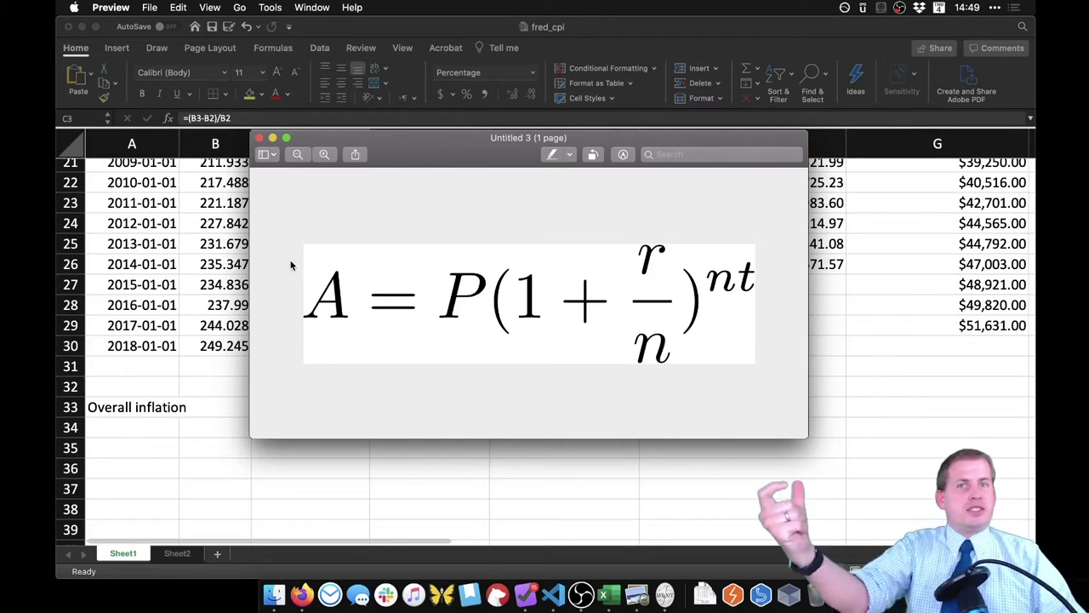
left_click_drag(486, 293, 447, 293)
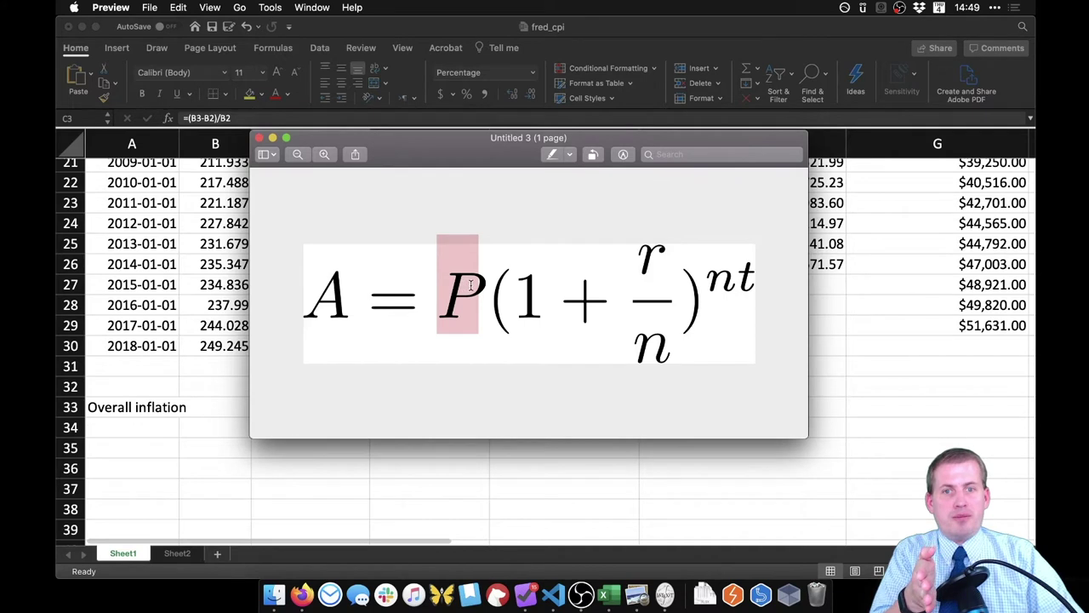
left_click_drag(515, 299, 715, 359)
double_click(519, 296)
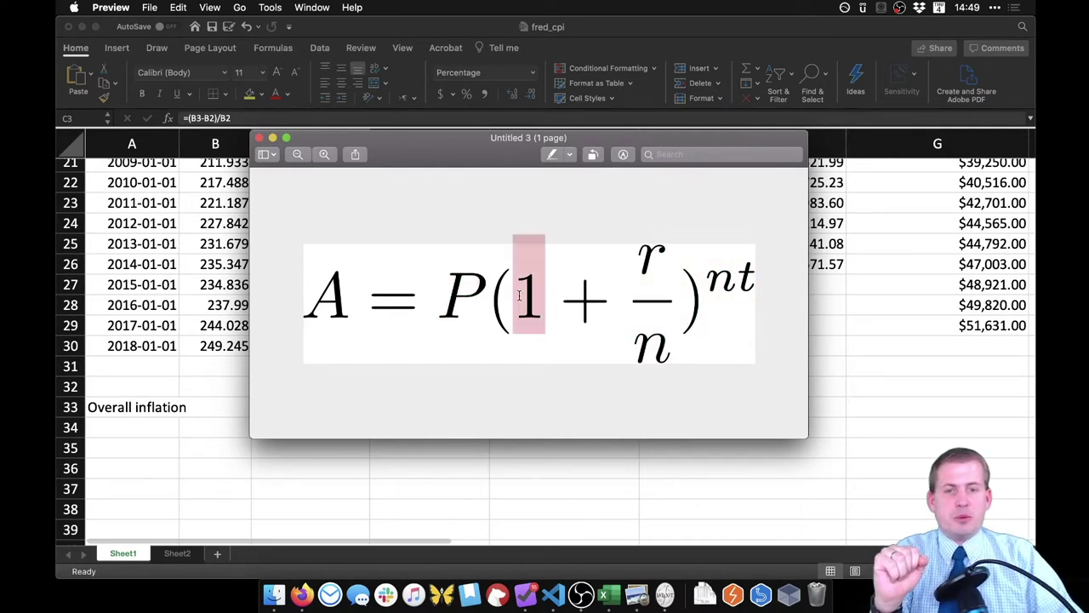
left_click(654, 265)
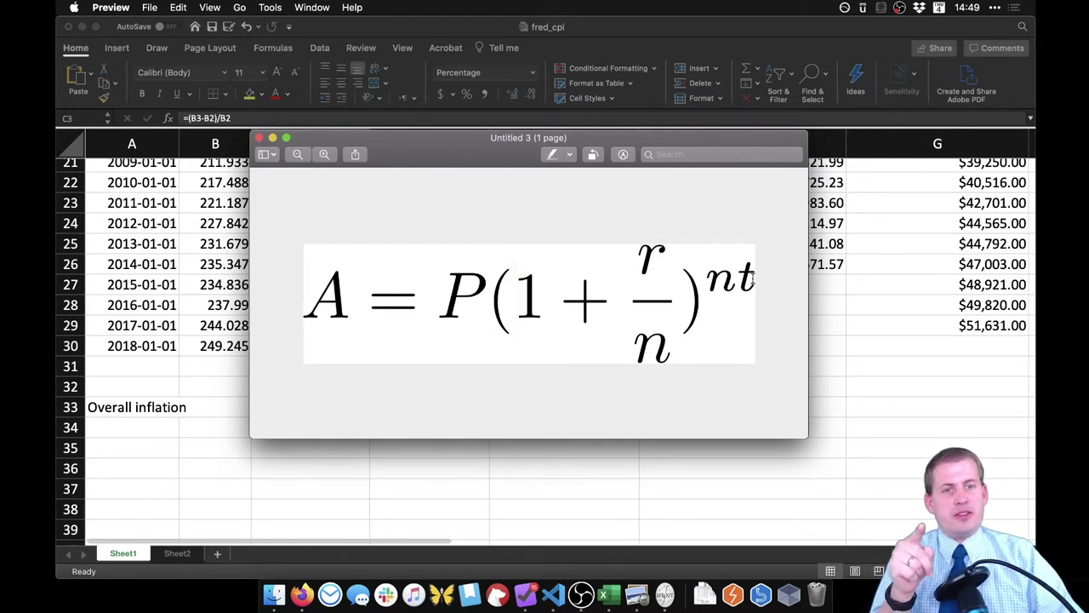
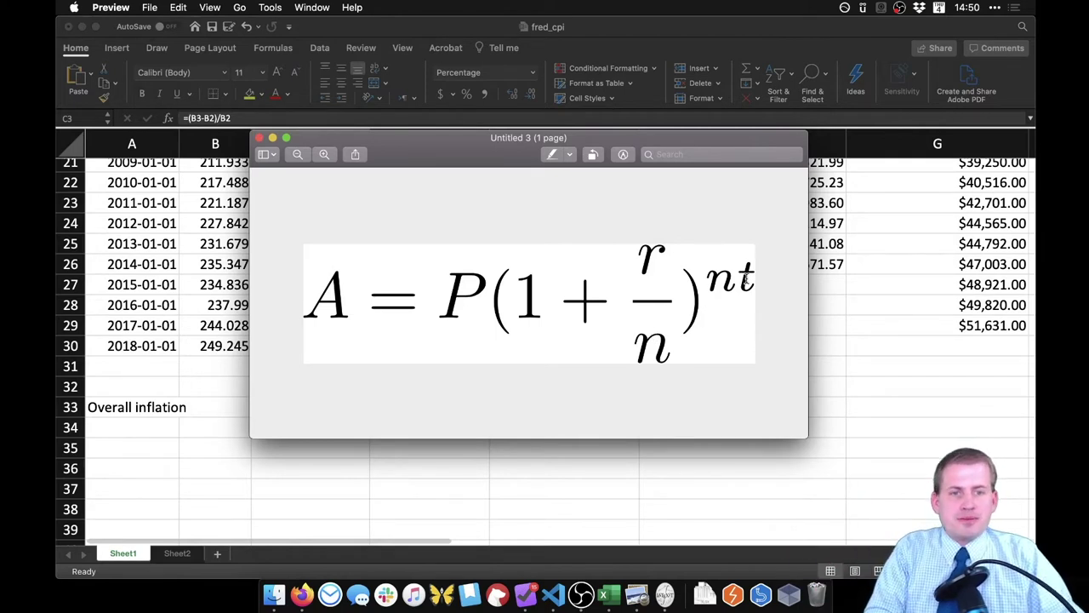
Step: Review how t, r, A and n relate in the compound interest formula and close its window
left_click_drag(749, 280, 739, 281)
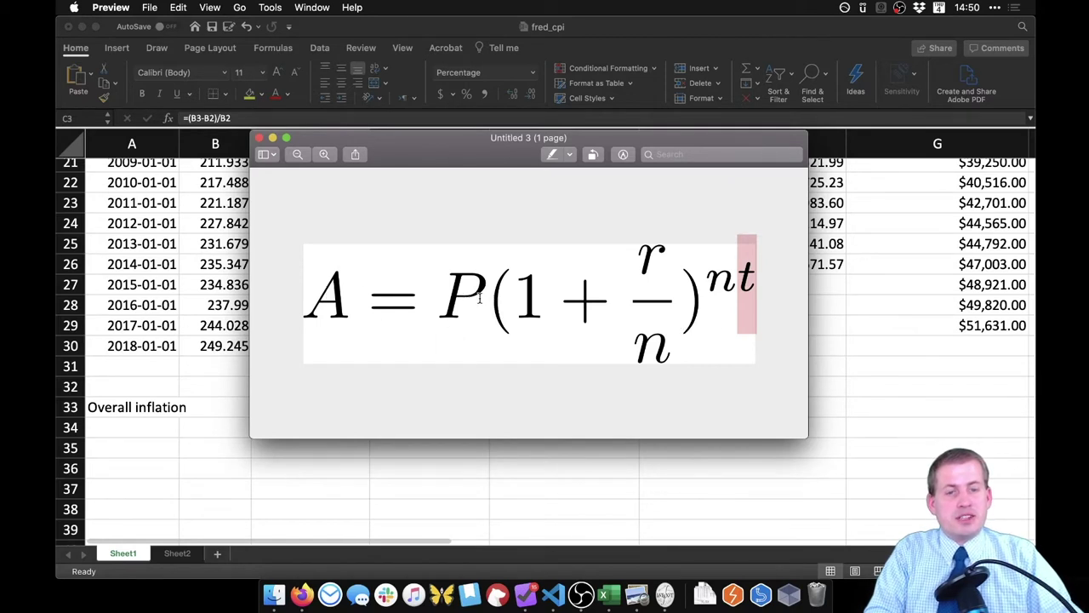
left_click_drag(667, 258, 645, 255)
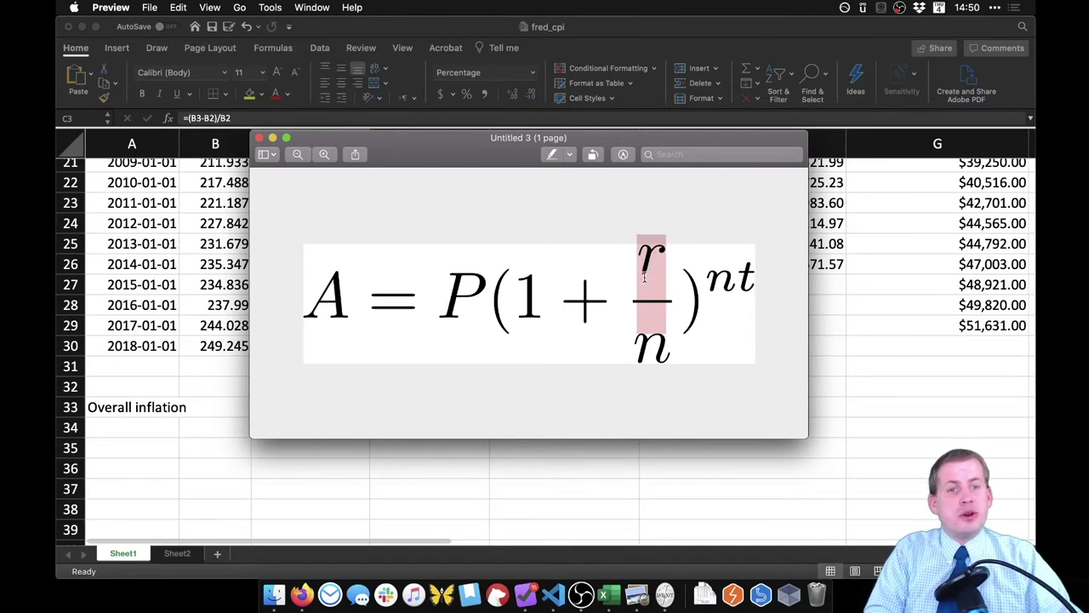
left_click(337, 300)
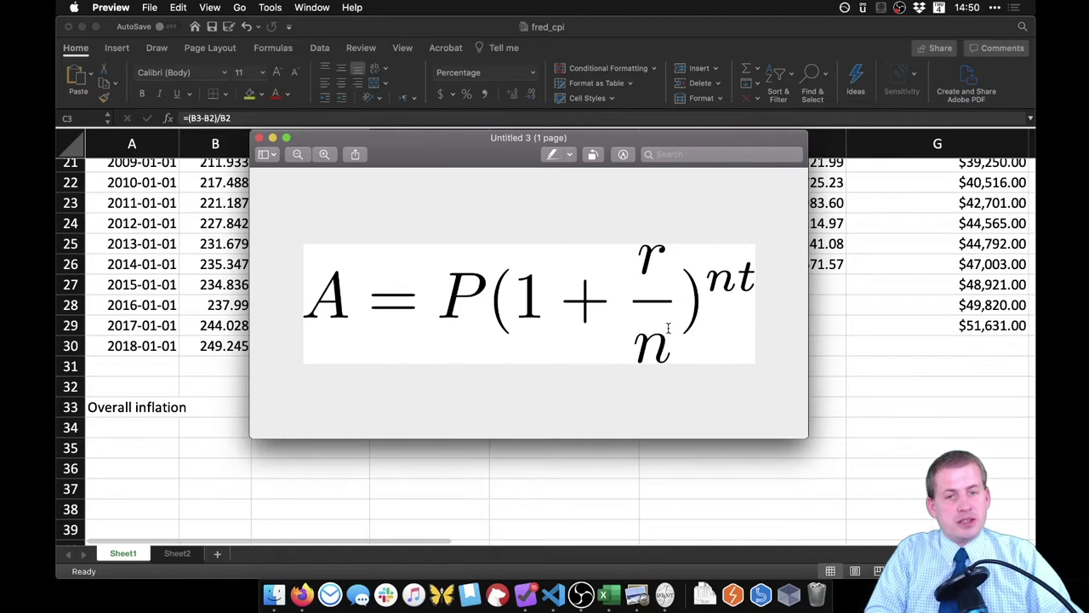
left_click_drag(667, 339, 642, 345)
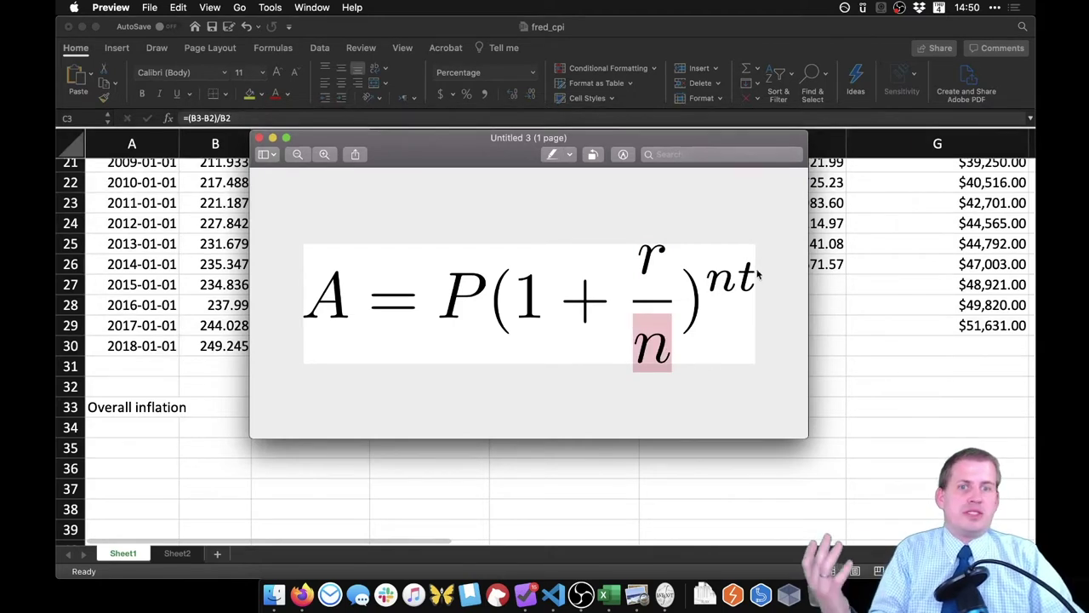
left_click_drag(757, 272, 743, 277)
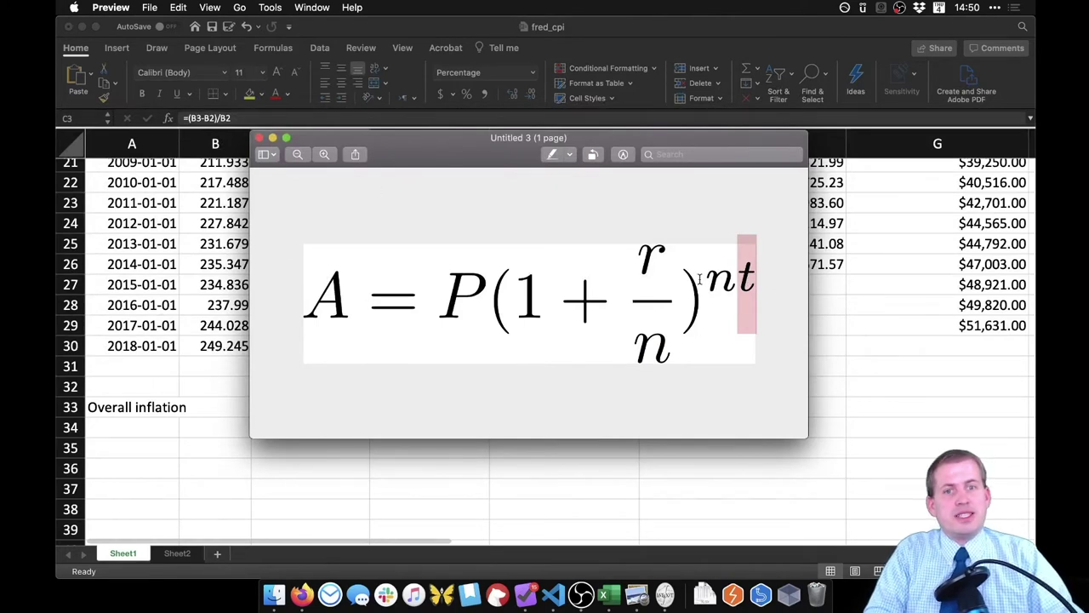
left_click_drag(645, 260, 650, 252)
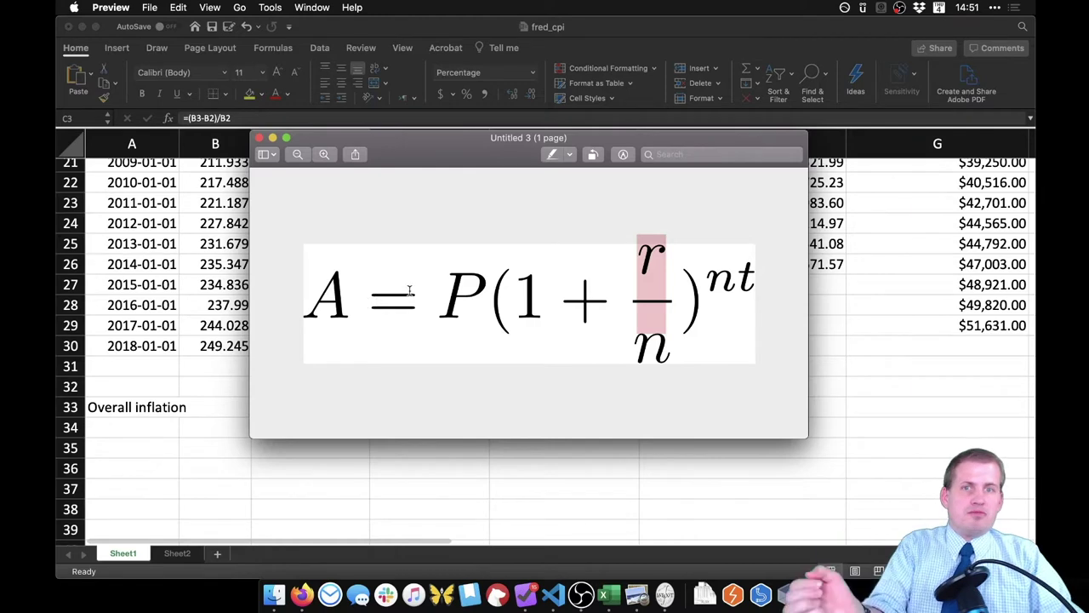
left_click_drag(510, 149, 69, 125)
key("super+w")
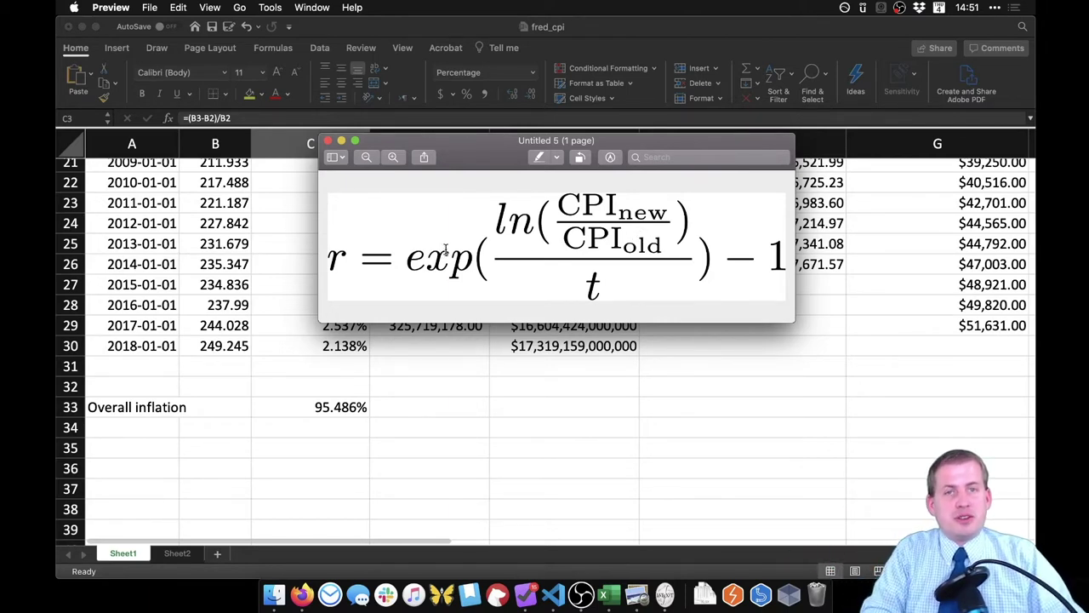
Step: Examine r, the exponential part and the CPI new over CPI old ratio in the average inflation rate formula
double_click(336, 260)
left_click(385, 259)
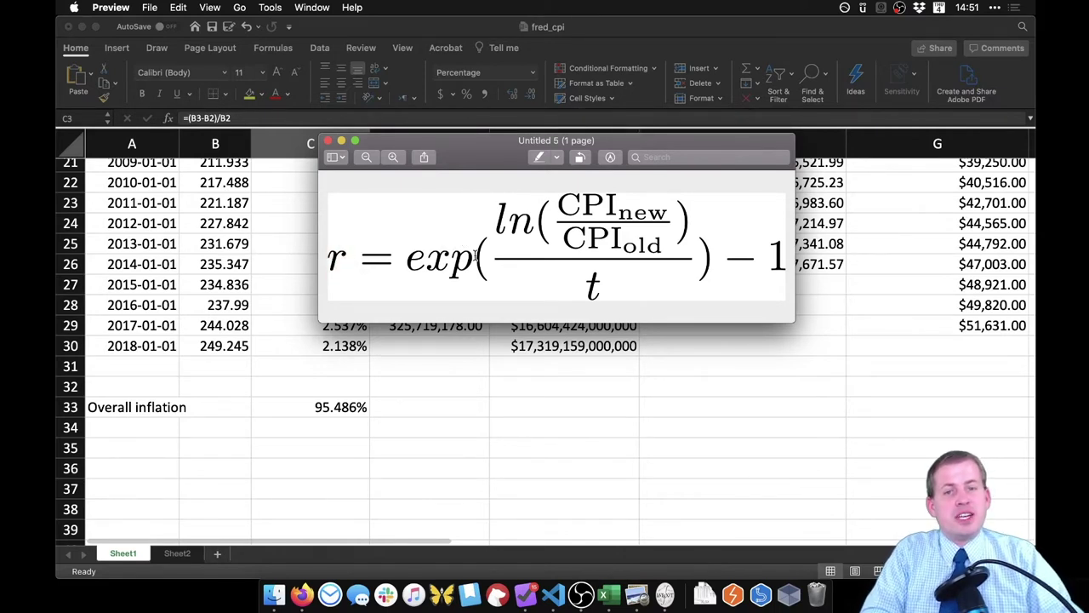
left_click_drag(412, 261, 692, 239)
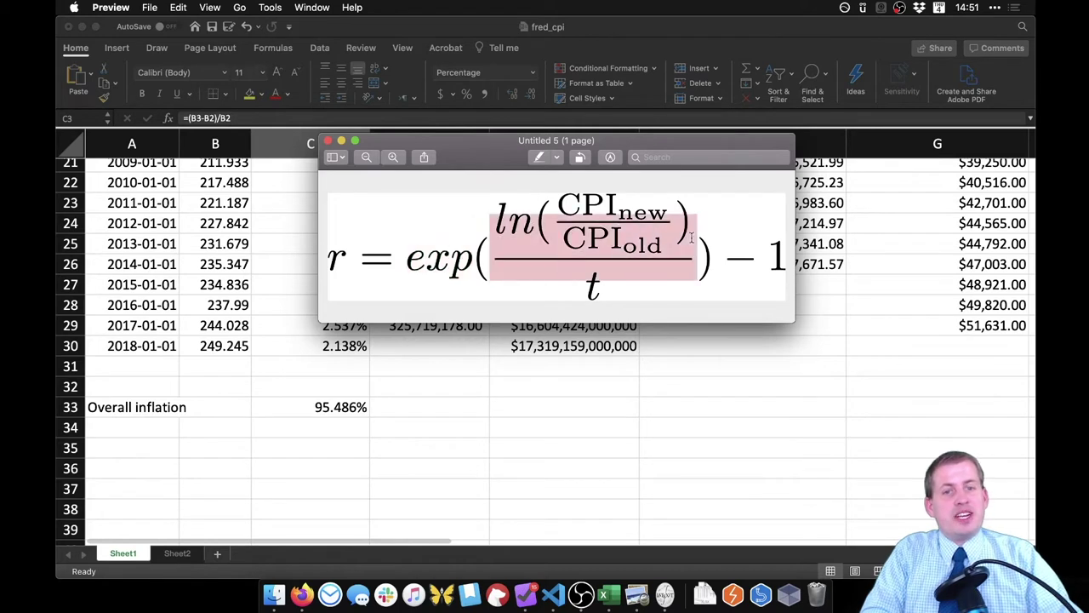
left_click(591, 215)
left_click_drag(575, 207, 663, 212)
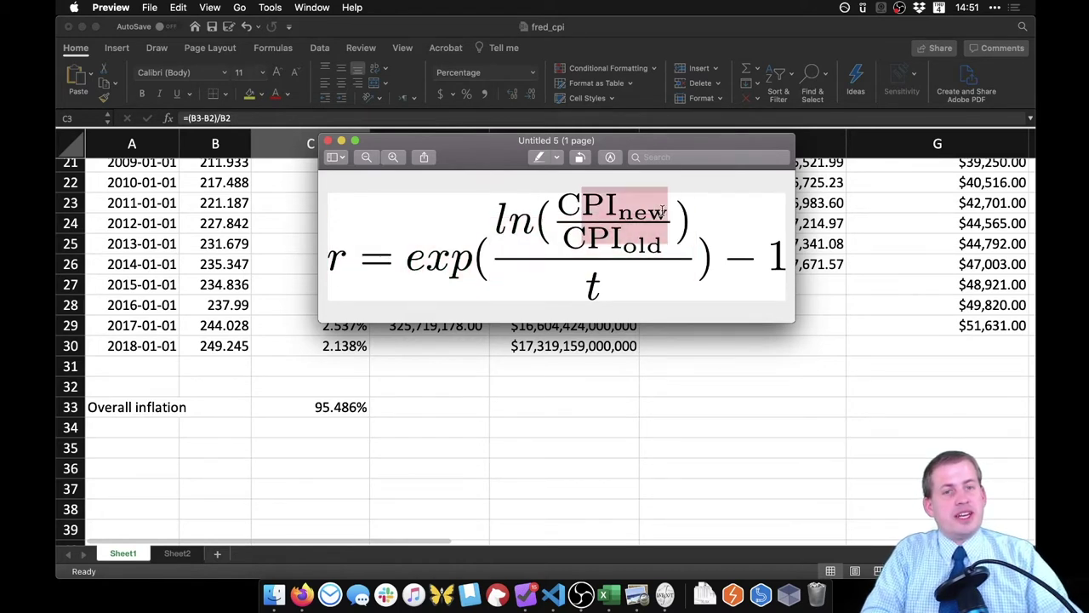
left_click(620, 248)
left_click_drag(568, 242, 663, 241)
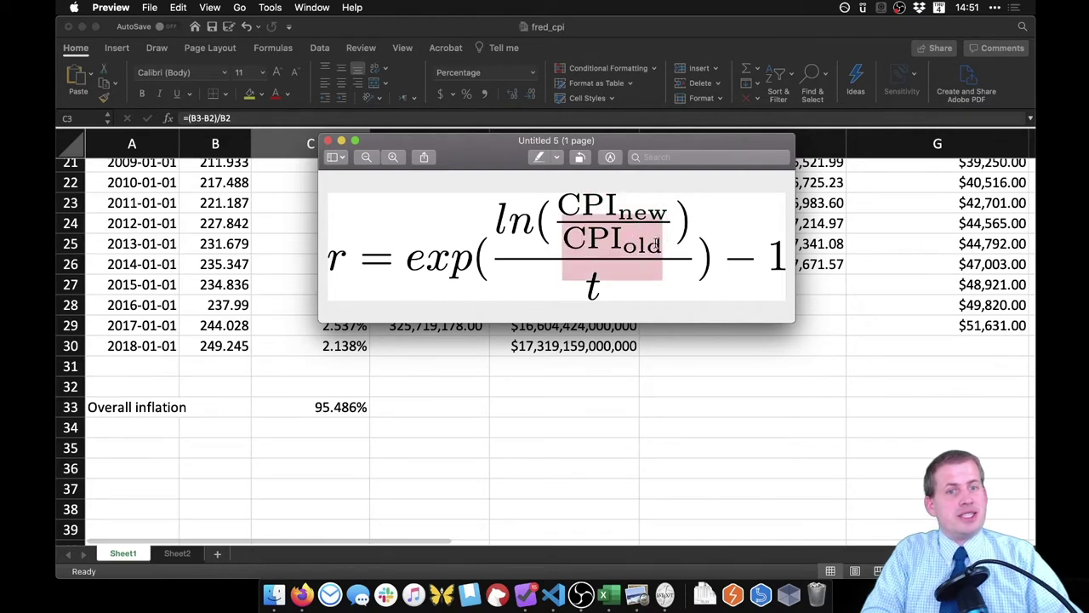
Step: Review the divisor t, the − 1 term and r in the average rate formula, and close its window
double_click(598, 288)
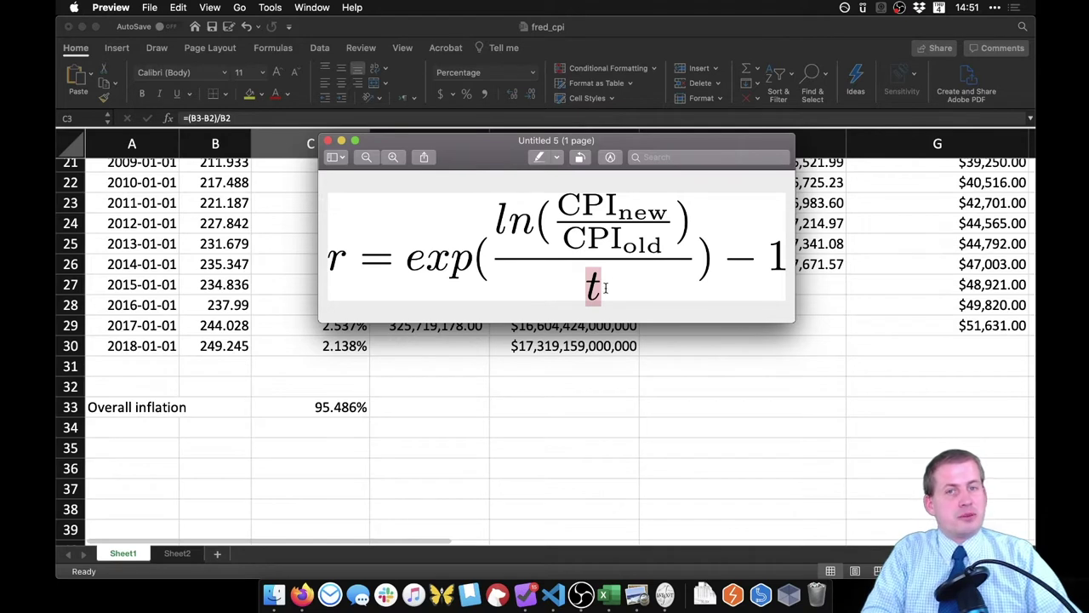
left_click_drag(729, 255, 780, 253)
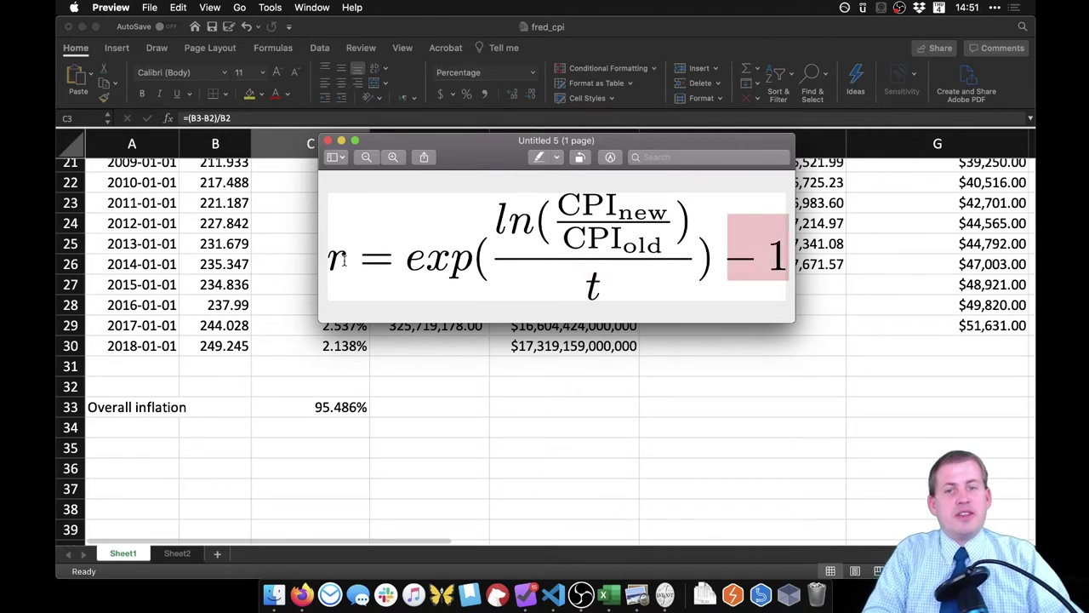
left_click_drag(344, 261, 321, 260)
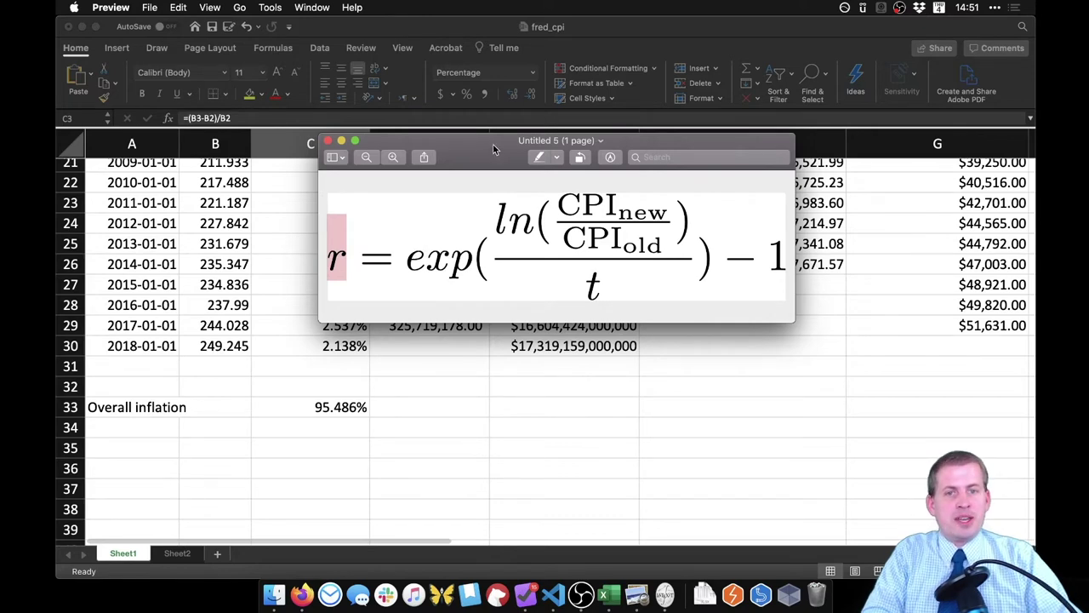
left_click_drag(510, 149, 414, 191)
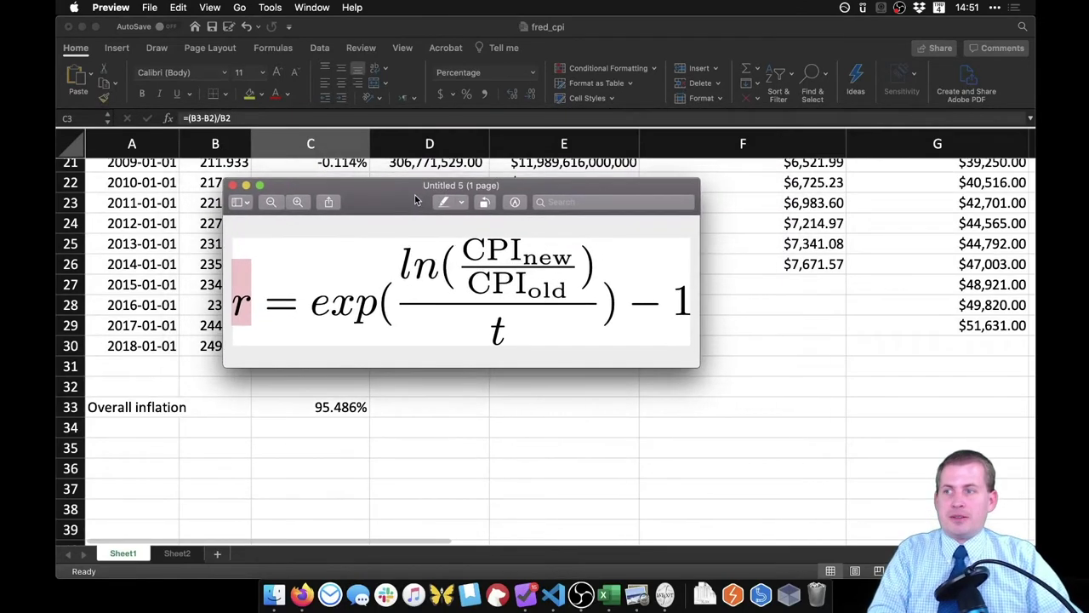
key("super+w")
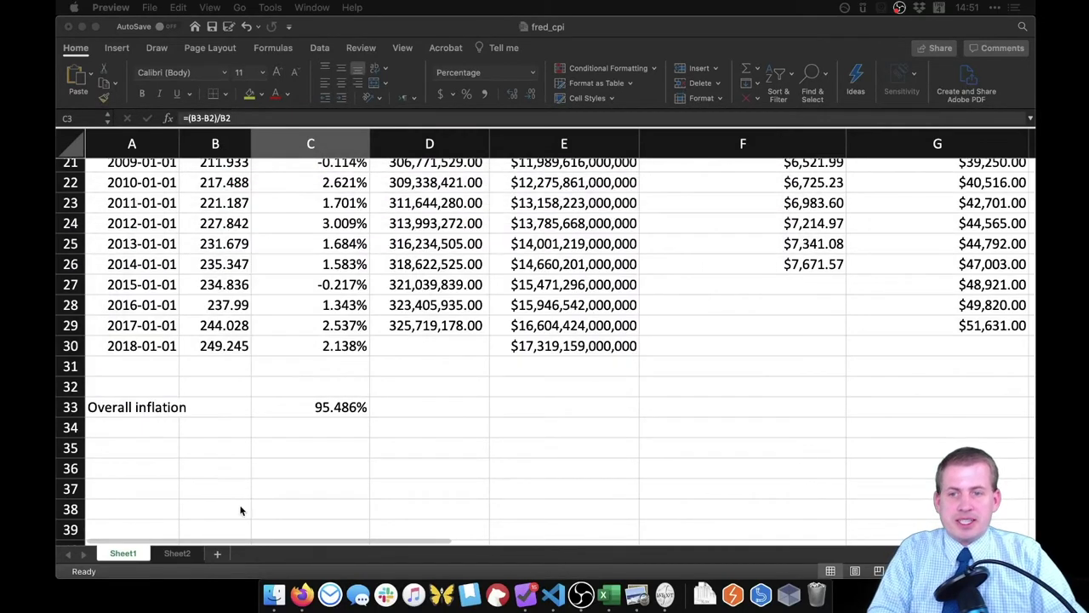
Step: Label cell A34 in Excel as "Average inflation"
left_click(125, 422)
type("Av")
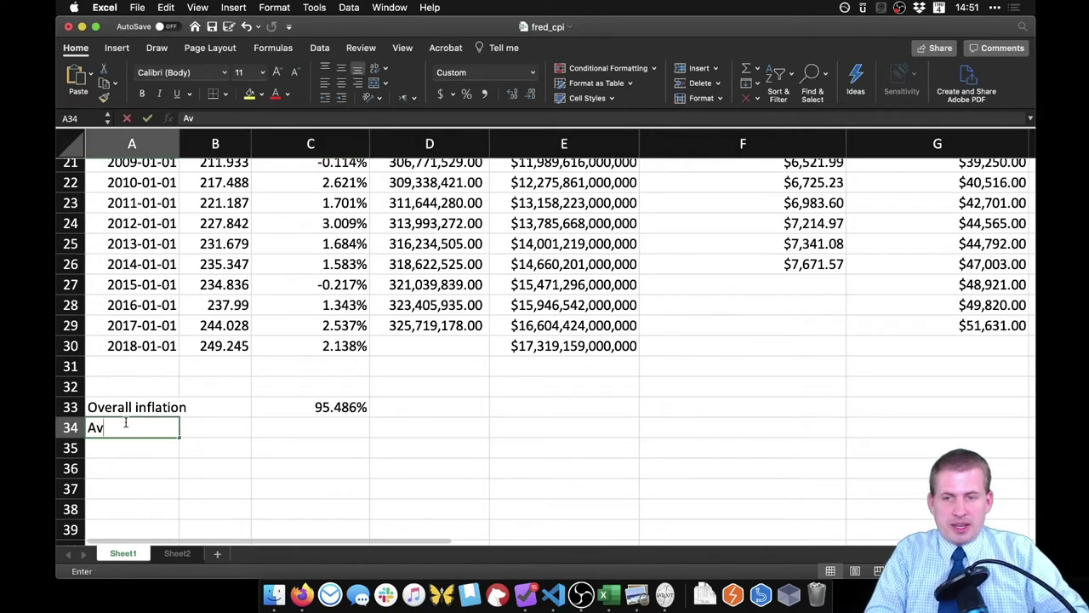
type("erage inflation")
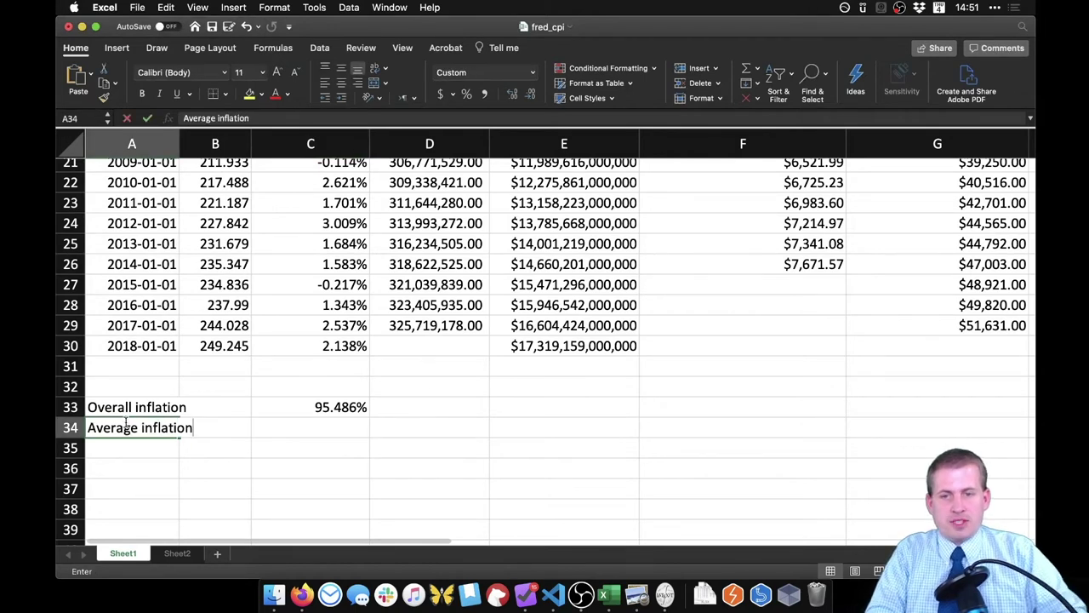
key("Tab")
key("Tab")
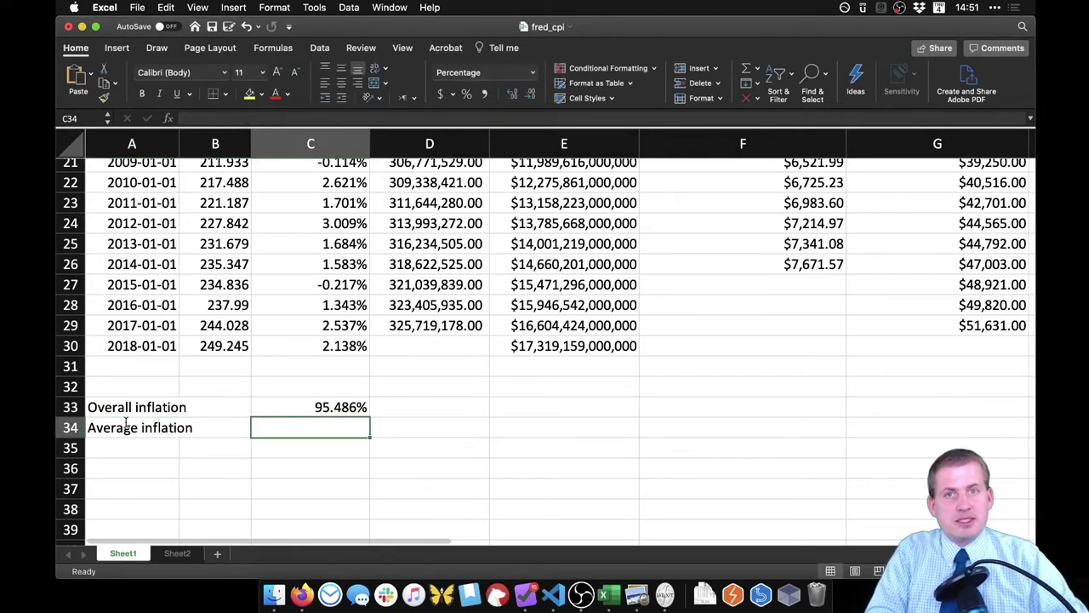
Step: Start the average inflation formula in C34 with a natural logarithm nested inside the exponential function, =exp(ln(
type("=exp")
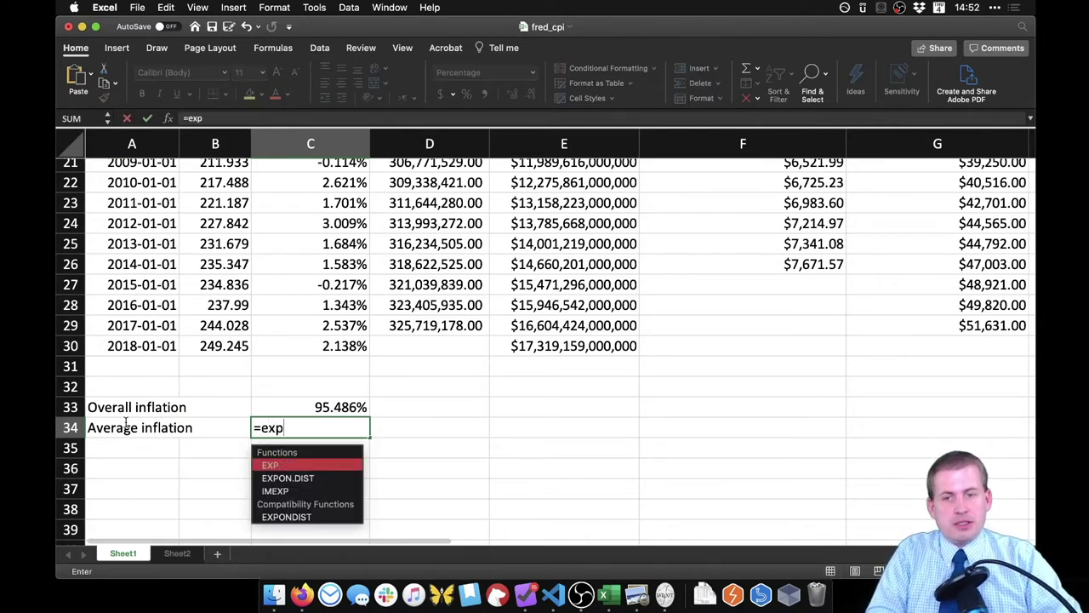
type("()")
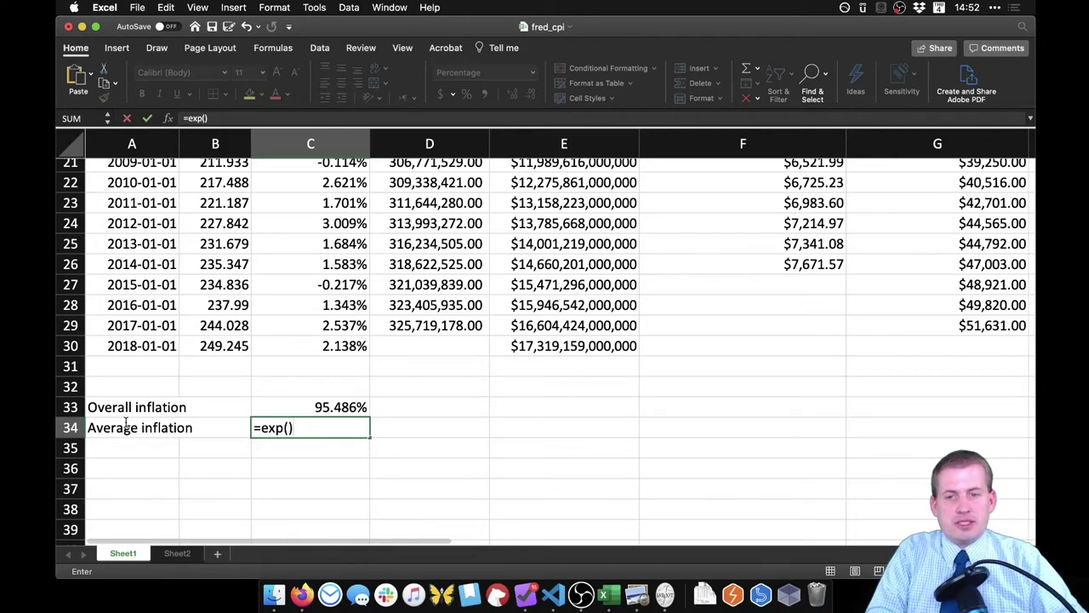
key("Return")
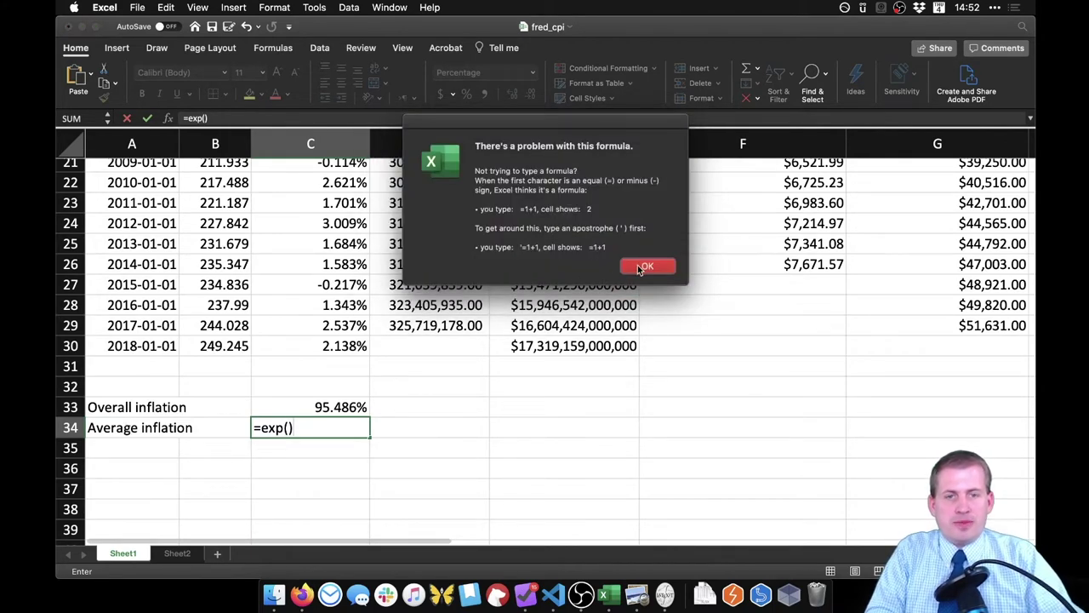
left_click(645, 267)
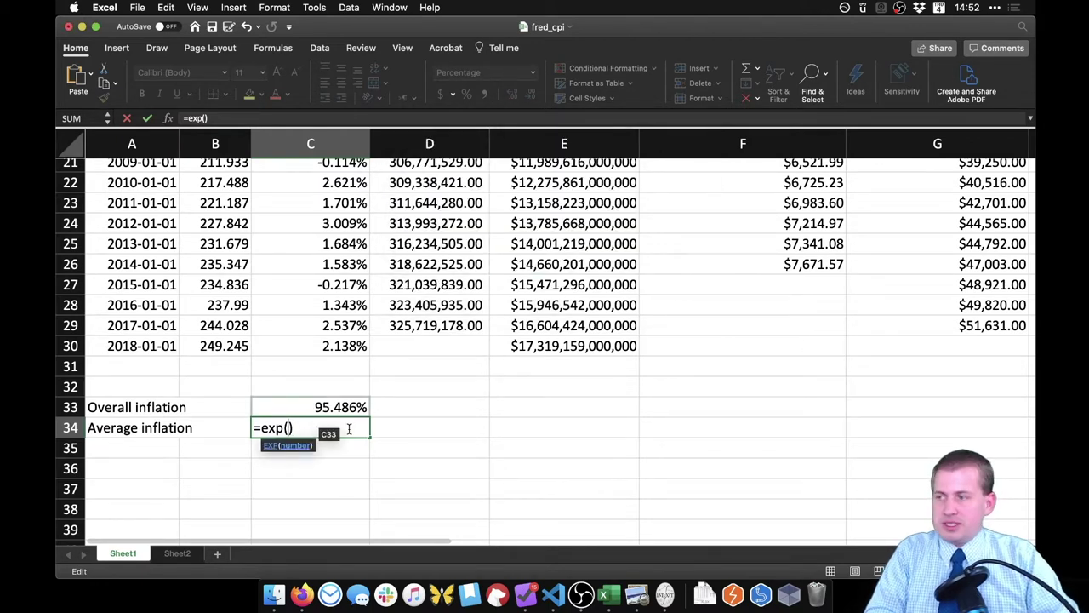
type("ln")
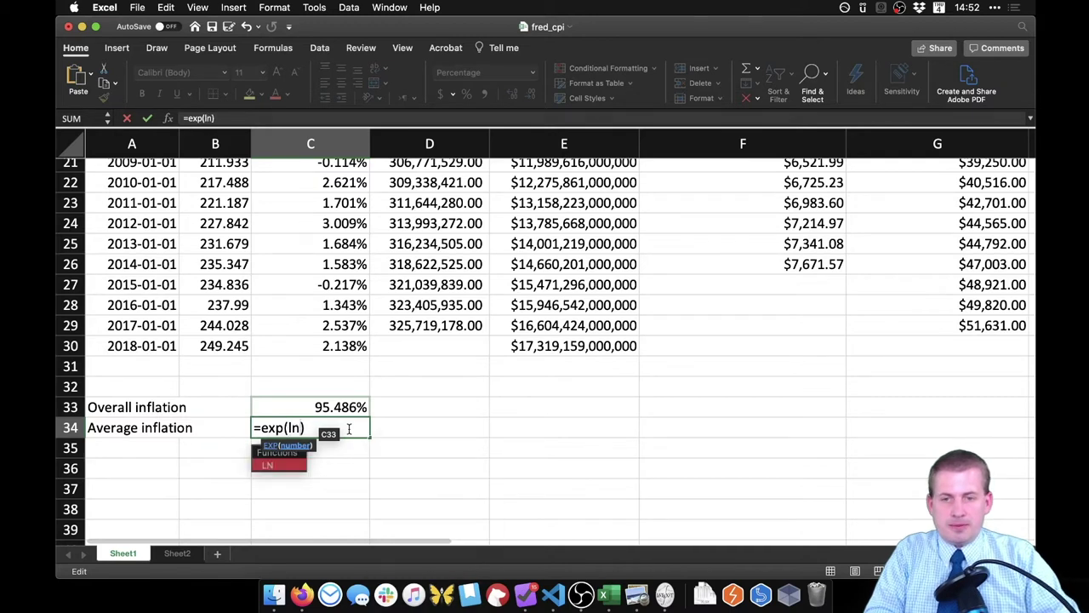
type("(")
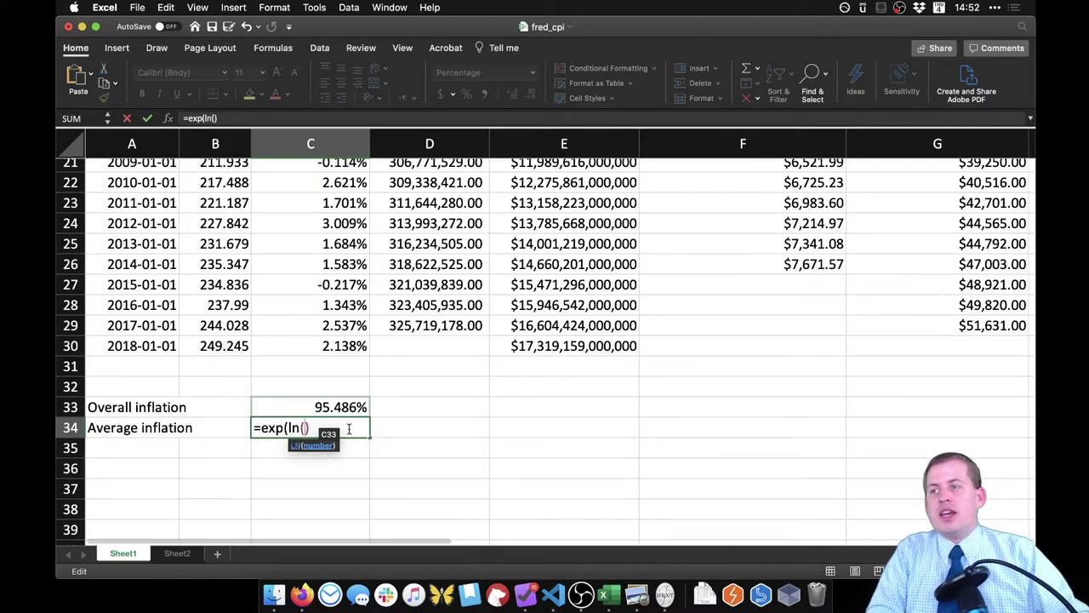
Step: Use the 2018 CPI over the 1990 CPI, B30/B2, as the logarithm's argument and close it
left_click(221, 346)
type("/")
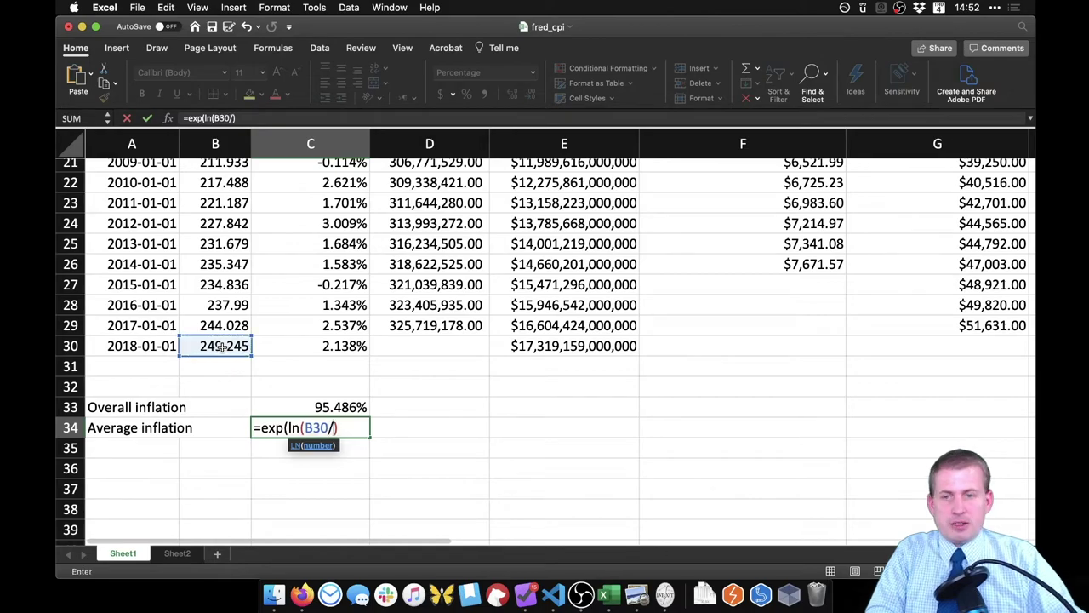
scroll(221, 345, "up", 10)
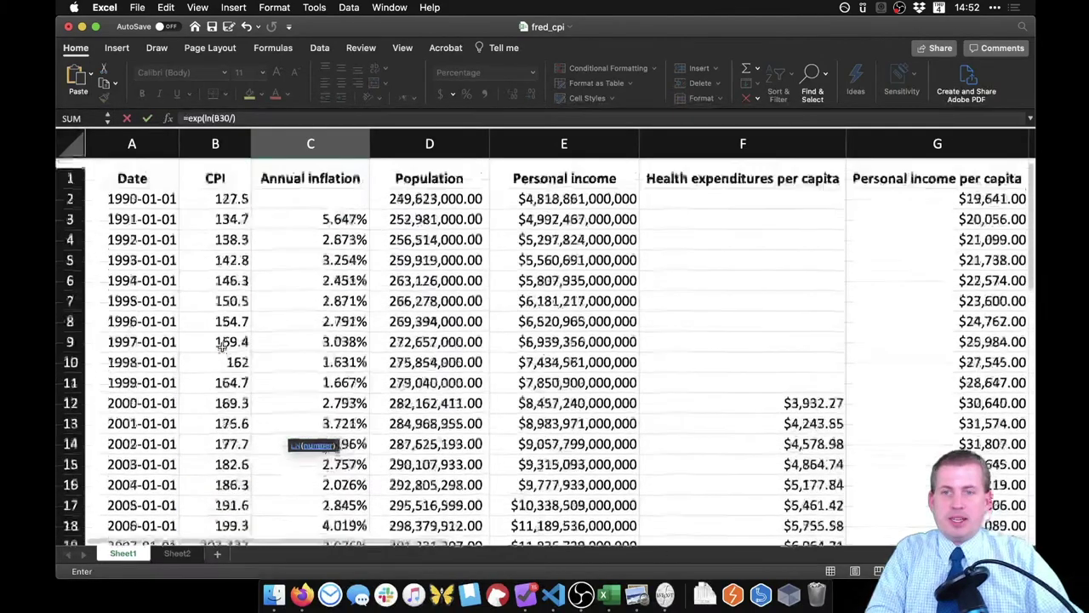
left_click(214, 188)
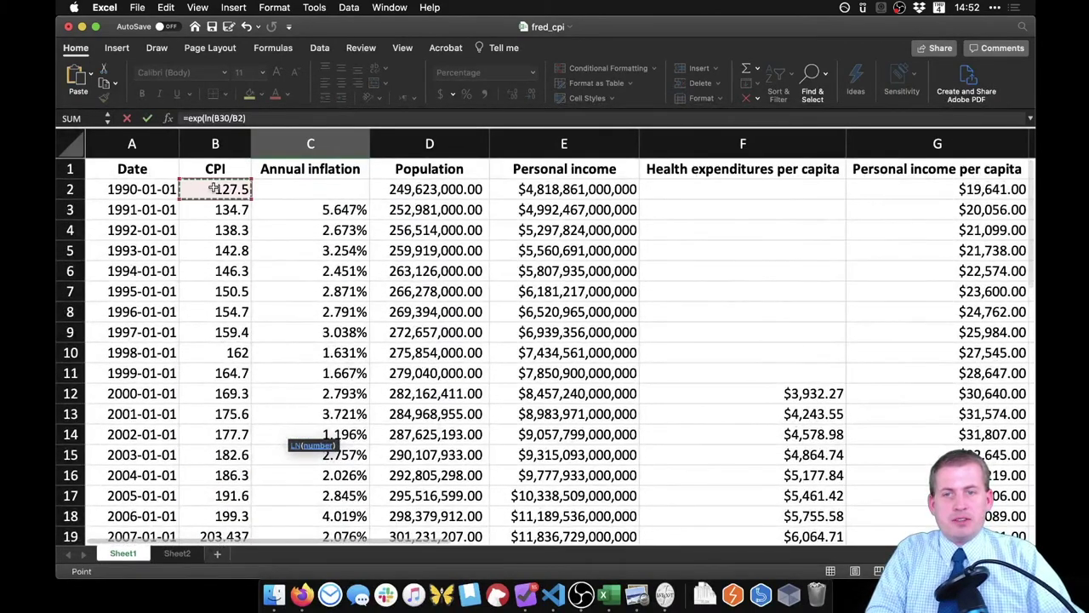
scroll(261, 376, "down", 10)
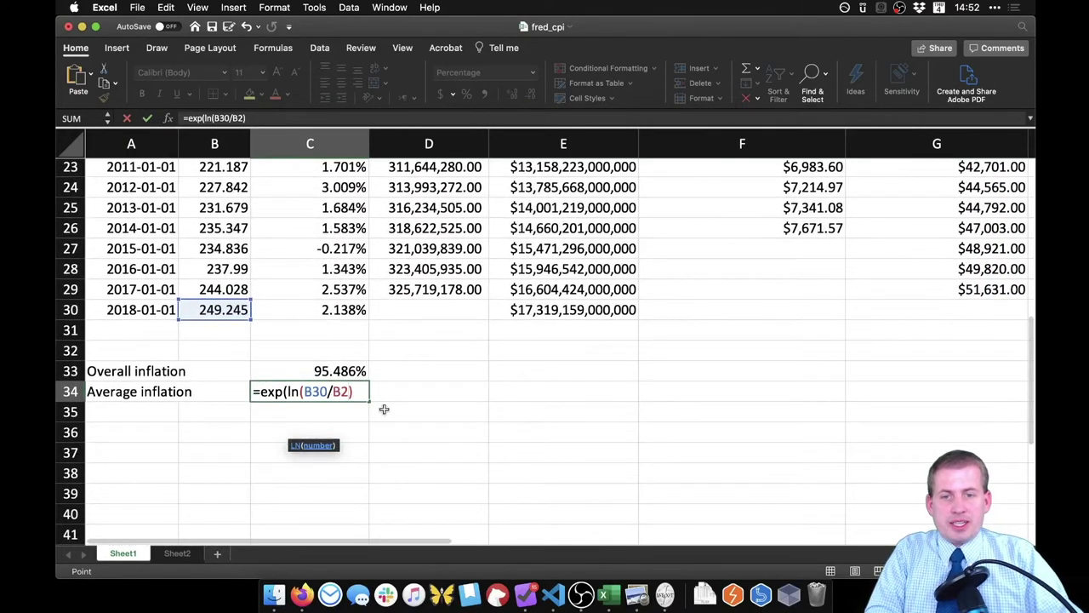
type(")")
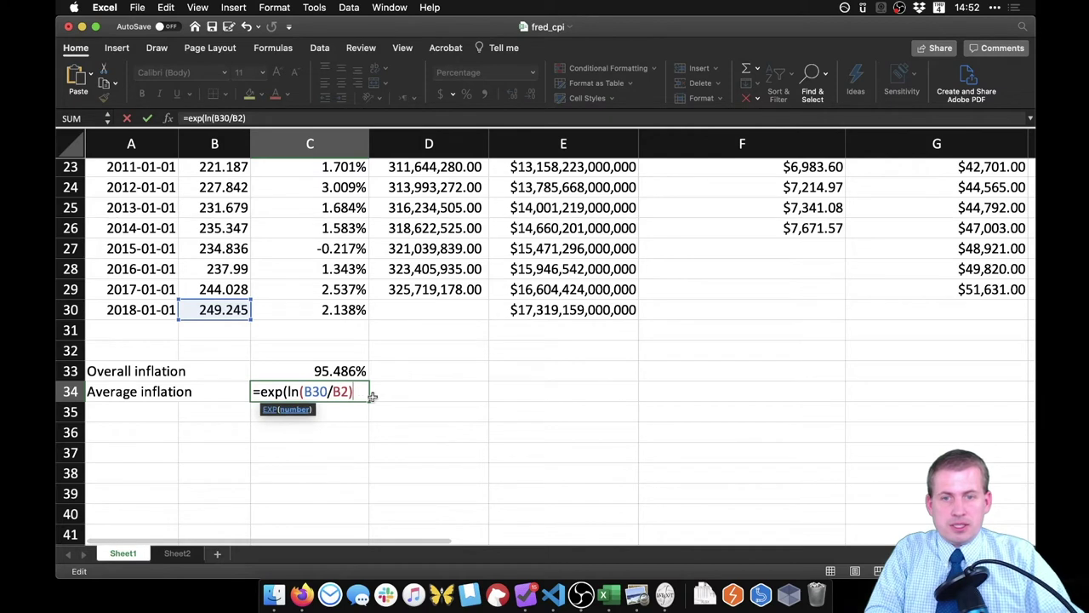
Step: Divide the logarithm by (2018-1990 +1), subtract 1 outside the exponential, and commit the C34 formula
type(" /")
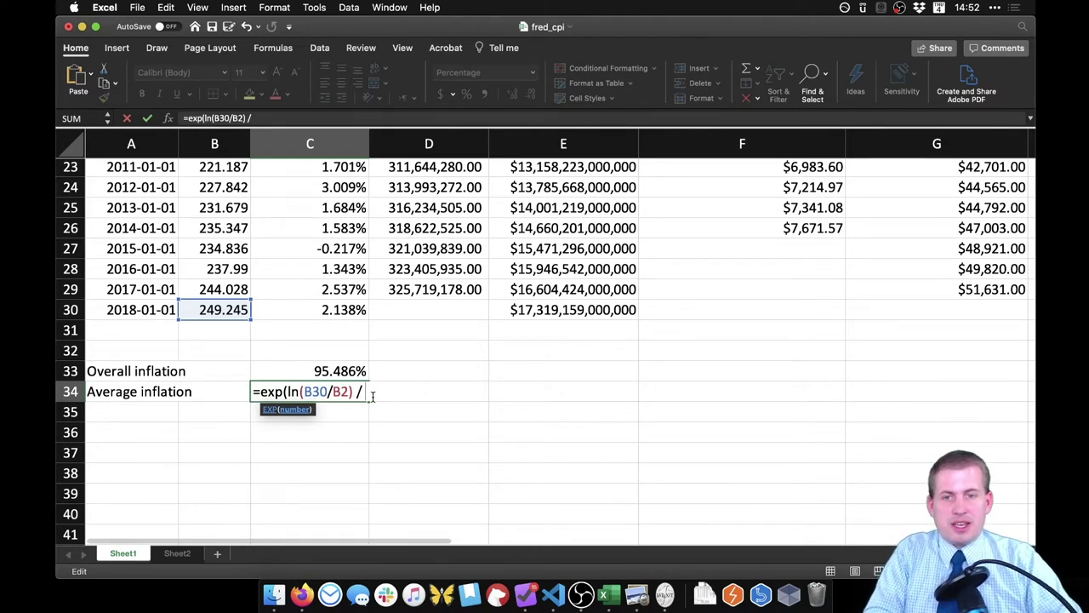
type("(2018-1990 +1")
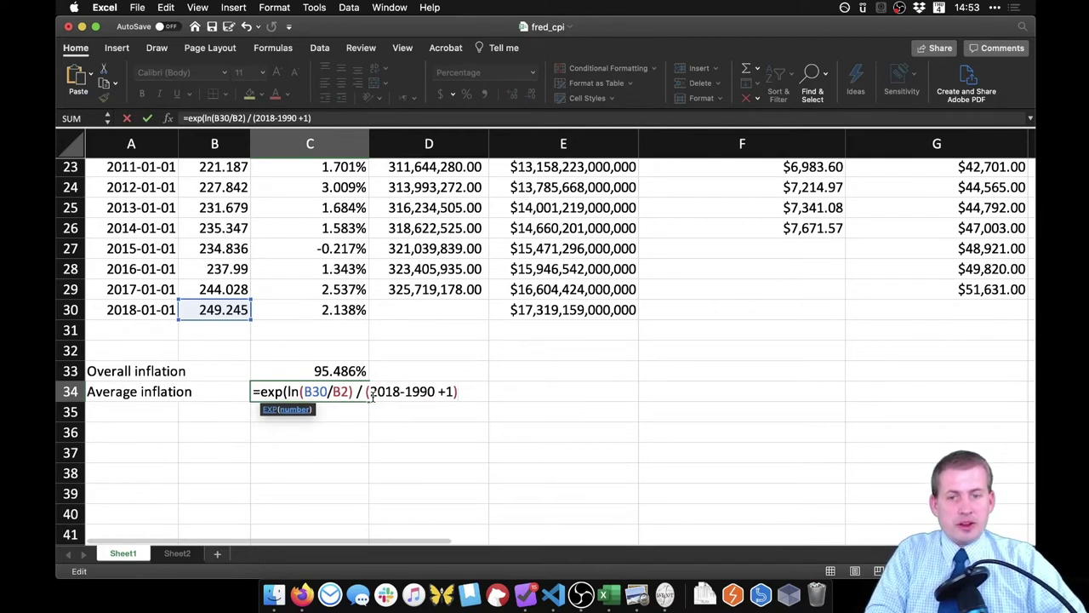
type(") - 1")
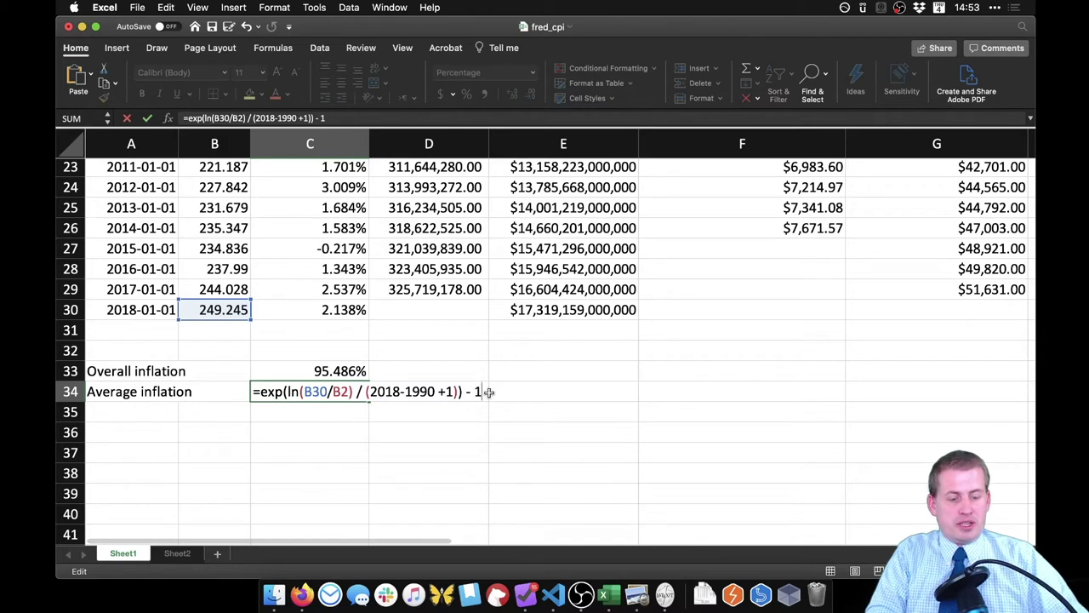
key("Return")
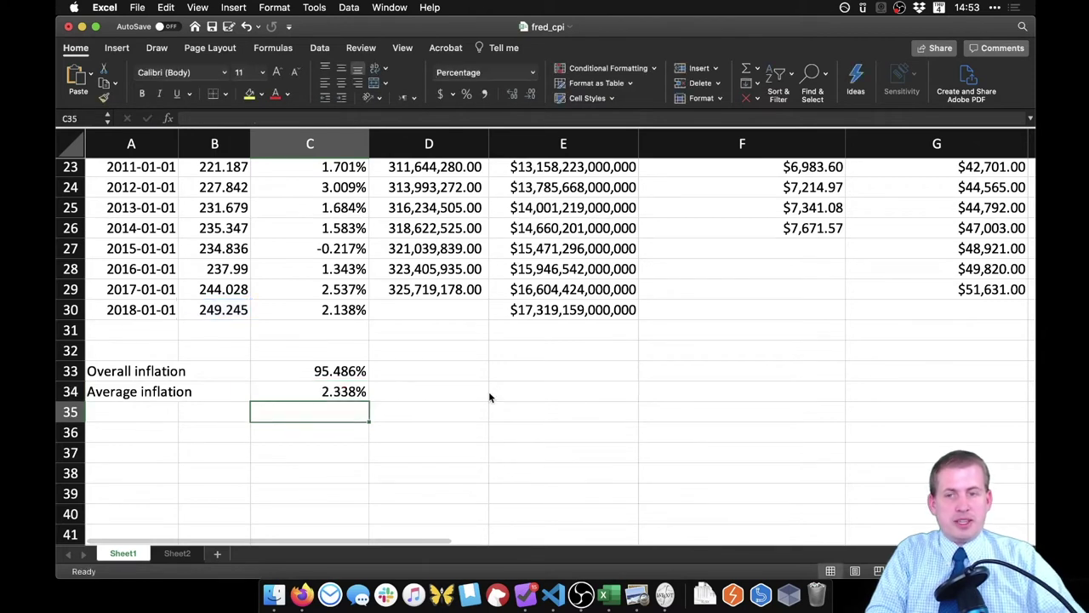
left_click(346, 392)
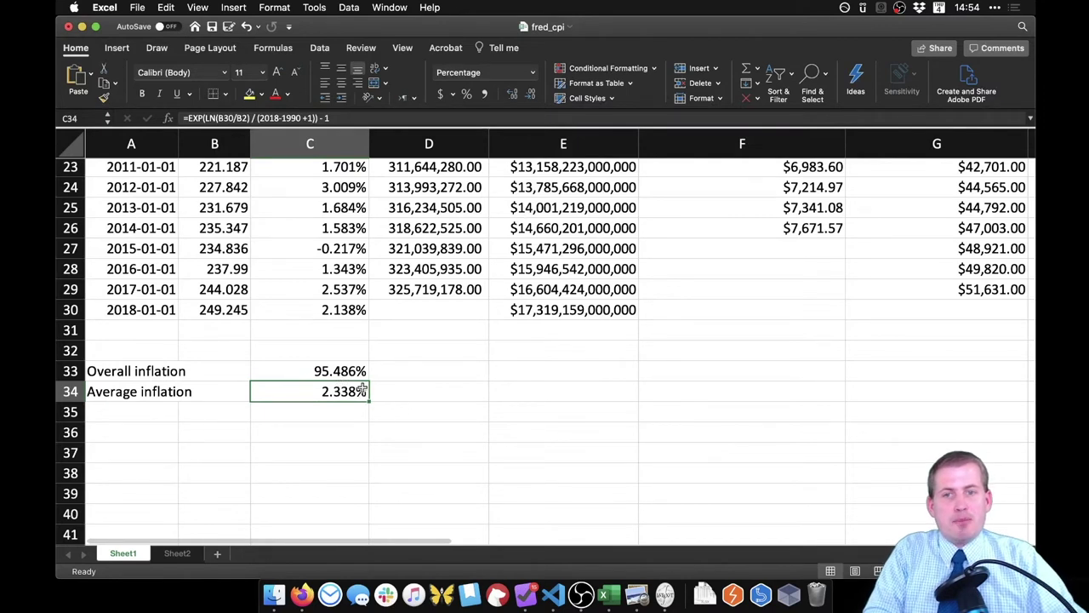
Step: Switch to Preview, examine n in the compound interest formula A = P(1 + r/n)^nt, and move its window out of view
key("super+Tab")
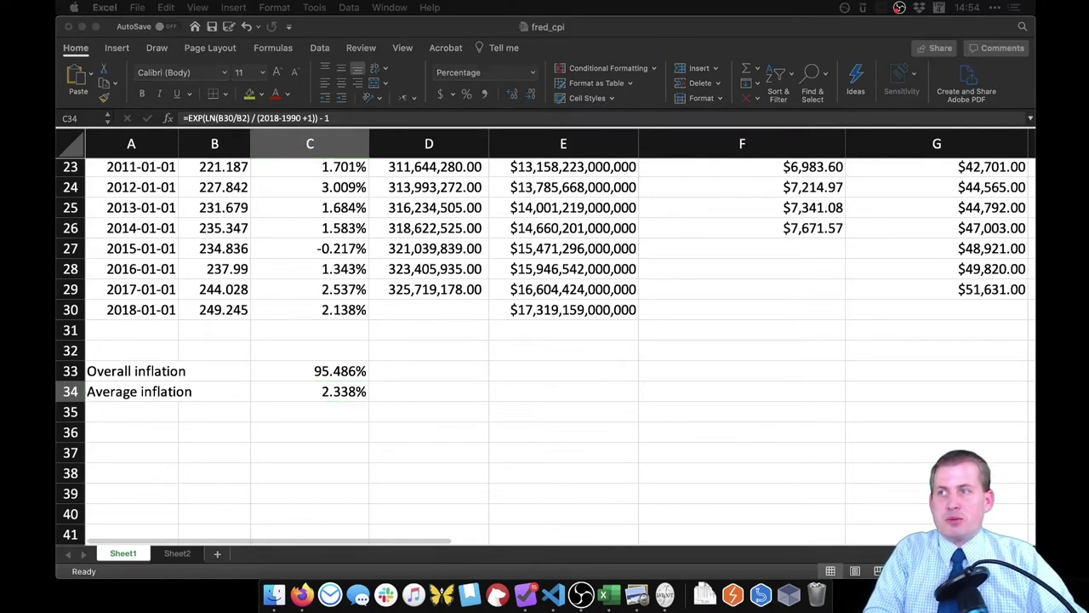
left_click_drag(474, 166, 9, 157)
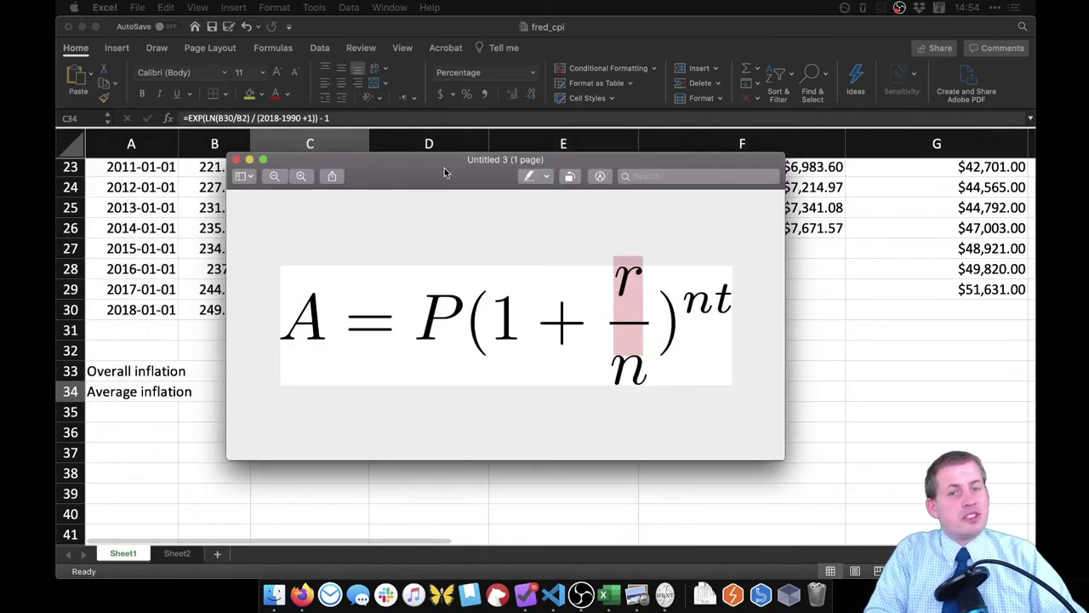
left_click(444, 167)
left_click(643, 367)
left_click_drag(644, 367, 625, 367)
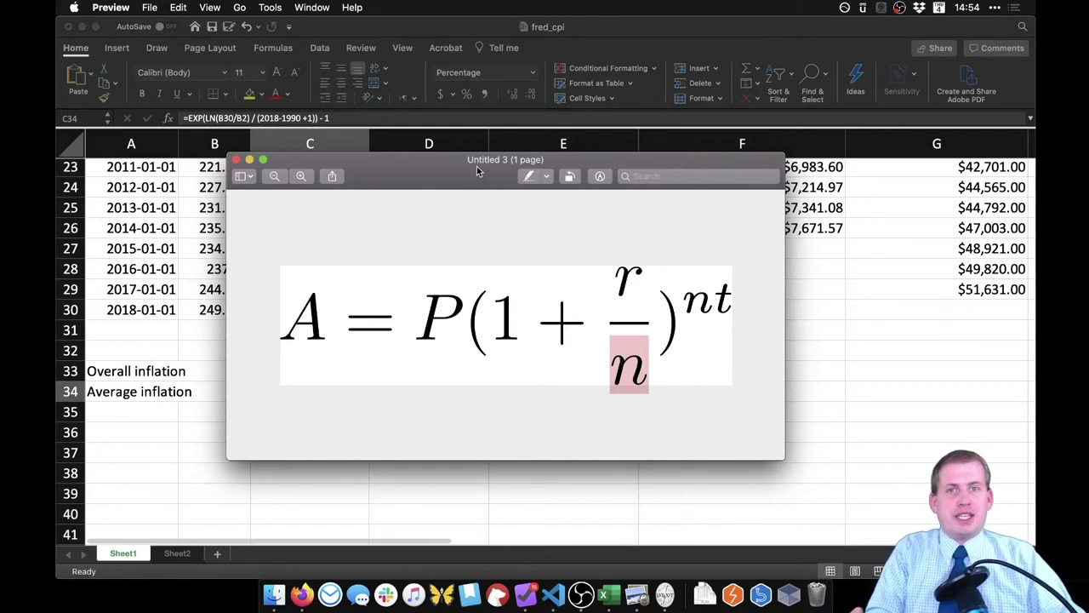
left_click_drag(483, 175, 527, 184)
key("super+h")
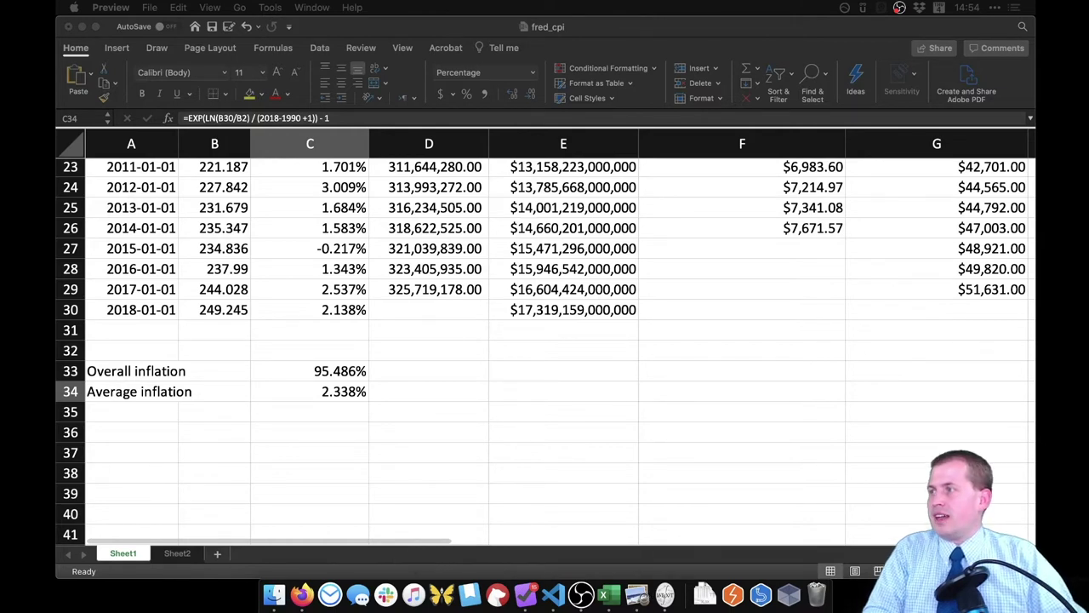
Step: Bring up the continuous compounding formula A = Pe^rt and examine its A and P terms
left_click_drag(253, 173, 677, 175)
double_click(529, 287)
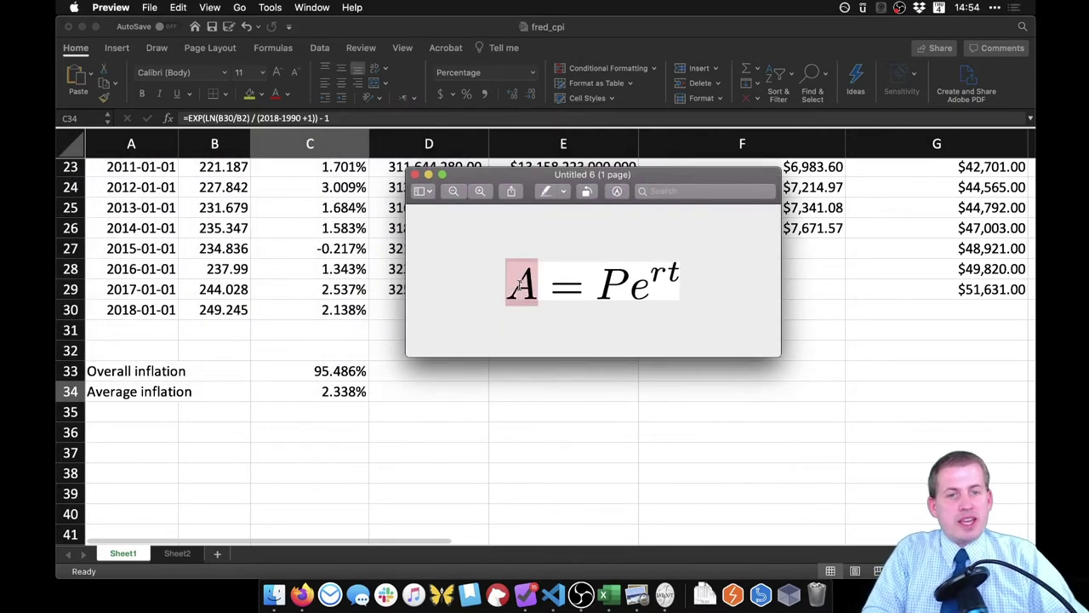
left_click(529, 287)
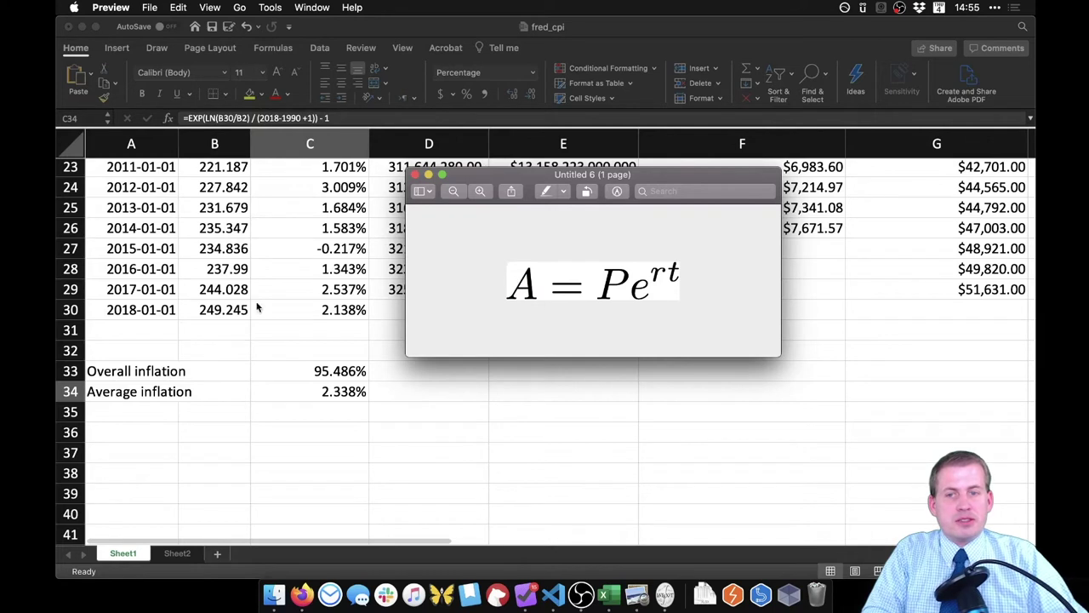
double_click(622, 281)
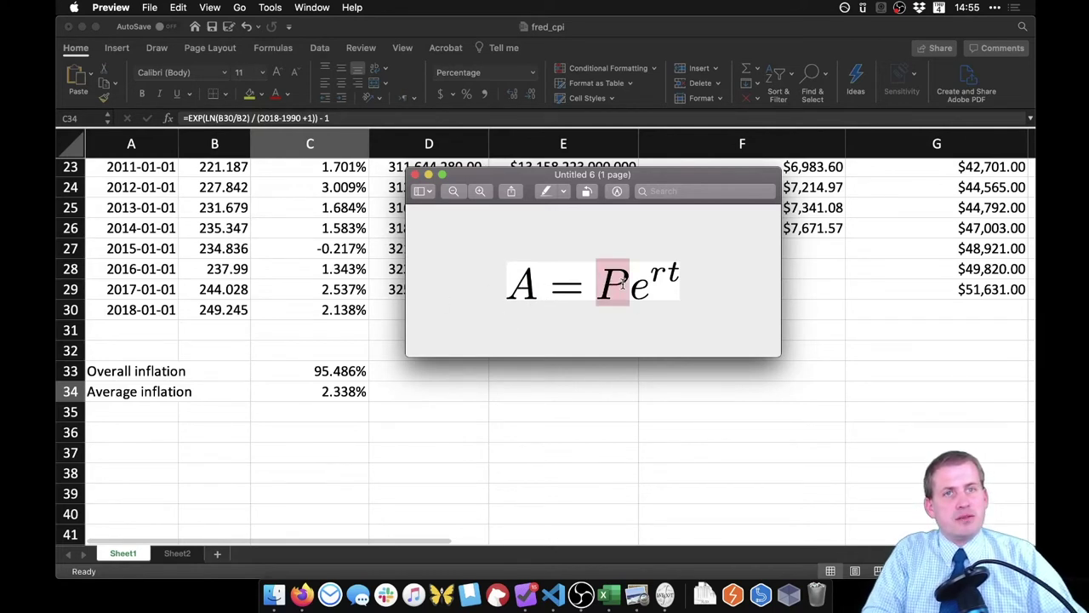
Step: Examine e and the exponents r and t in the continuous compounding formula
double_click(641, 287)
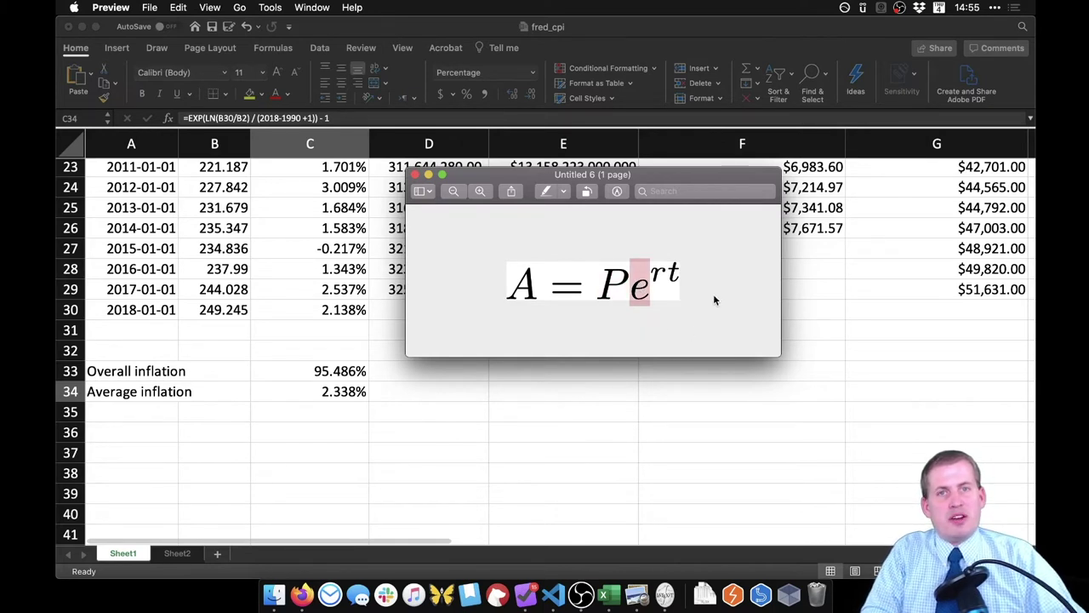
left_click(650, 290)
double_click(643, 290)
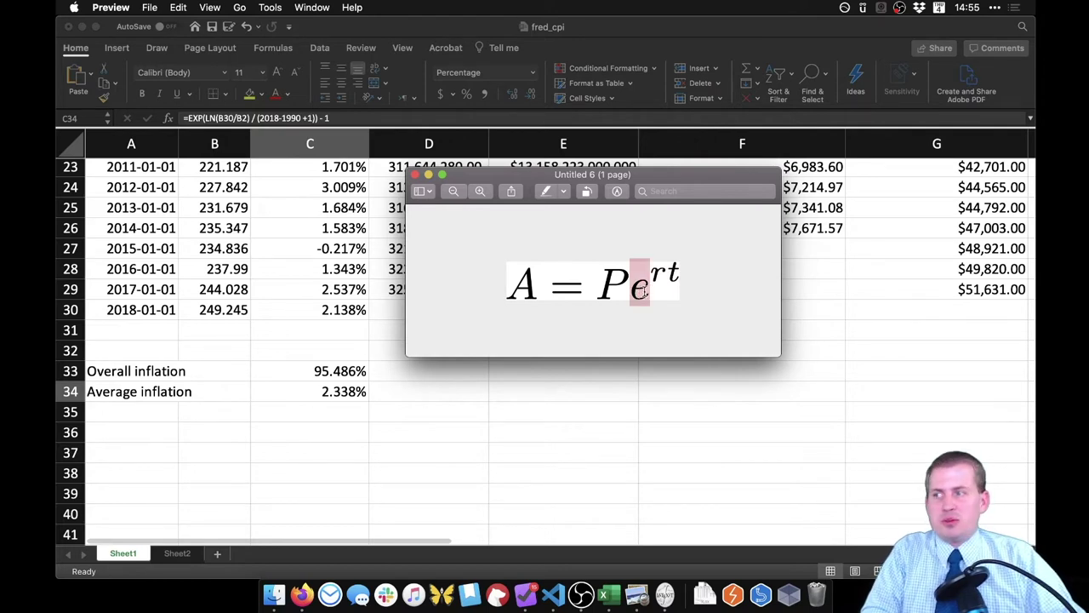
left_click(635, 291)
double_click(635, 290)
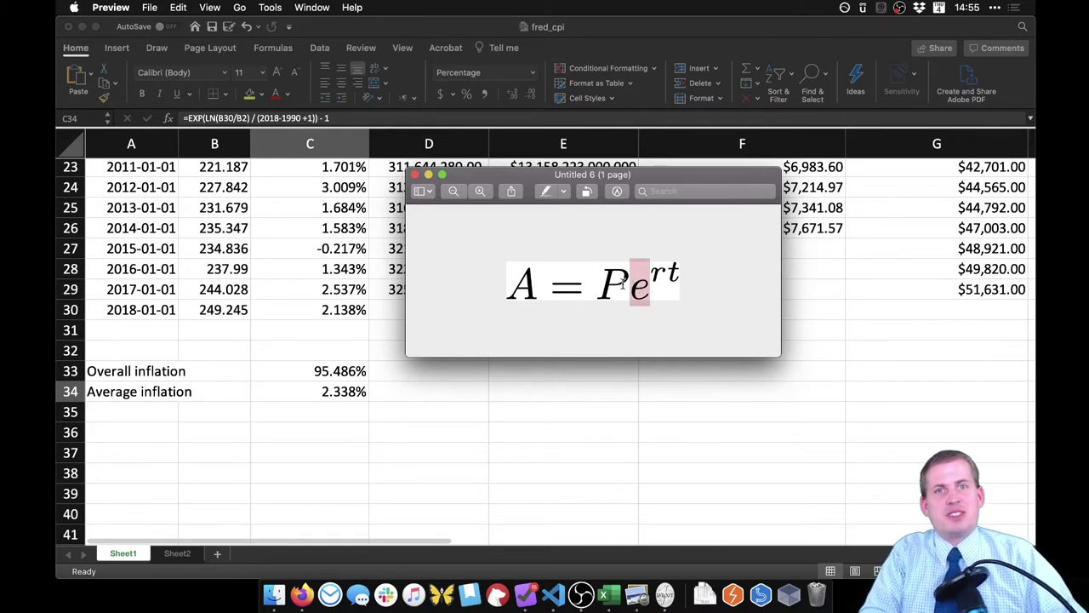
mouse_move(653, 287)
left_mouse_down()
mouse_move(642, 286)
mouse_move(666, 273)
left_mouse_up()
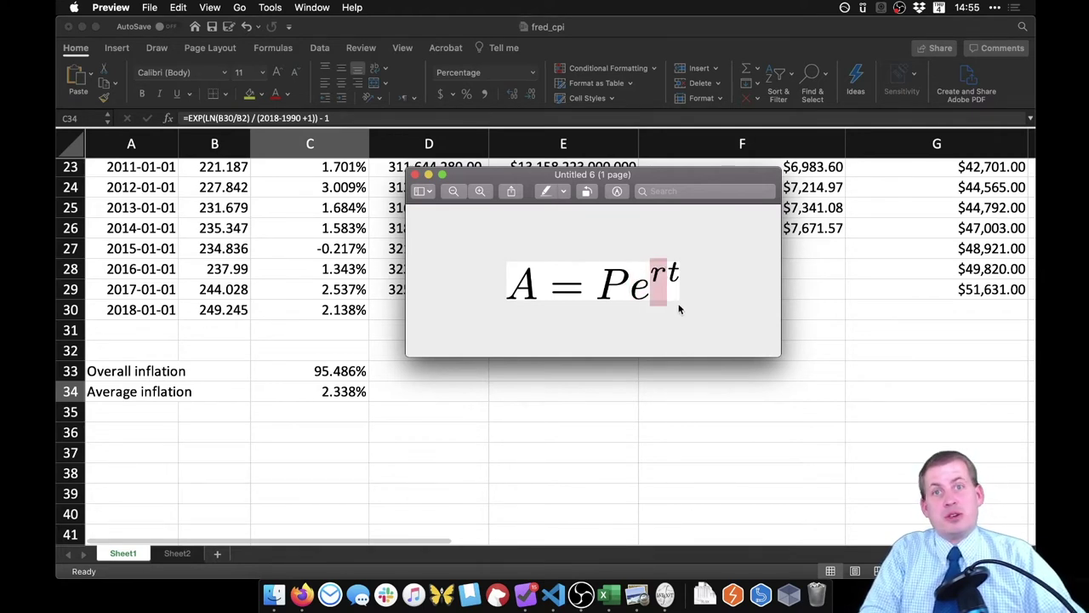
left_click_drag(669, 276, 674, 274)
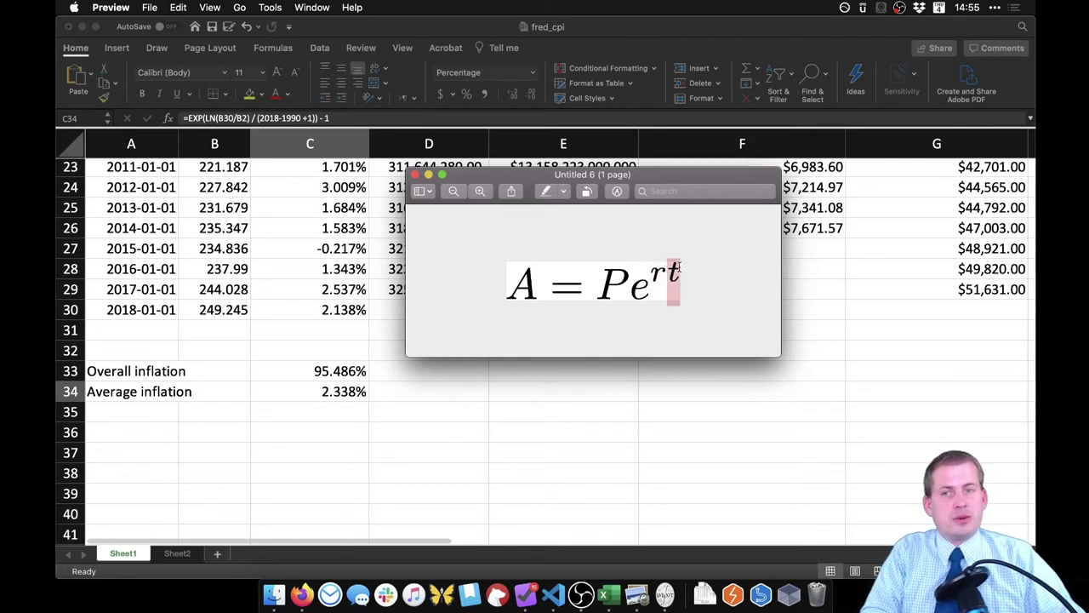
left_click(674, 273)
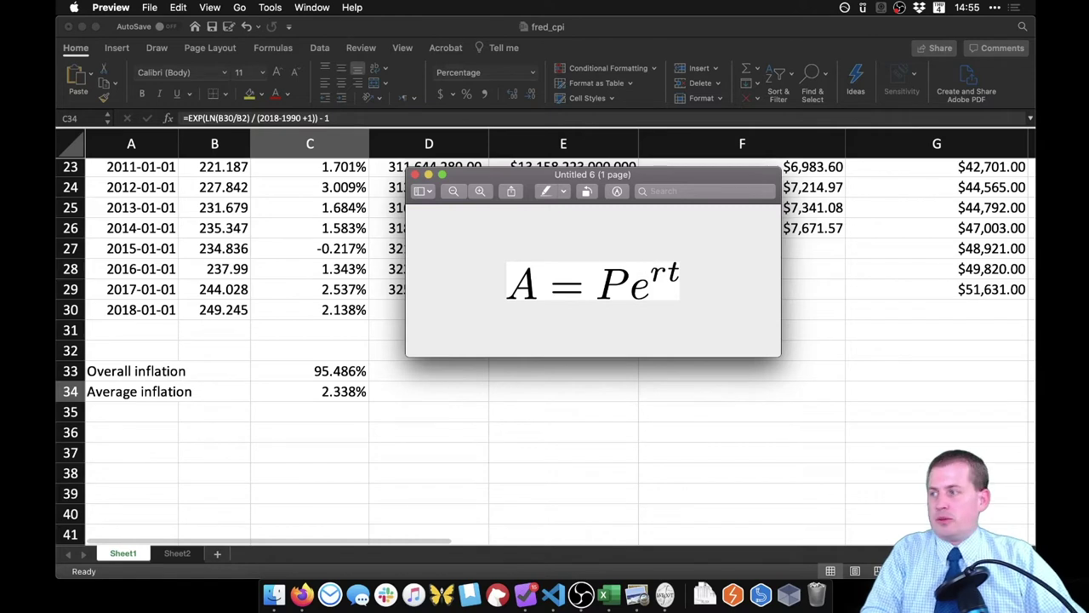
Step: Review the formula r = ln(CPI new / CPI old) / t, and clear both continuous compounding windows from view
key("super+n")
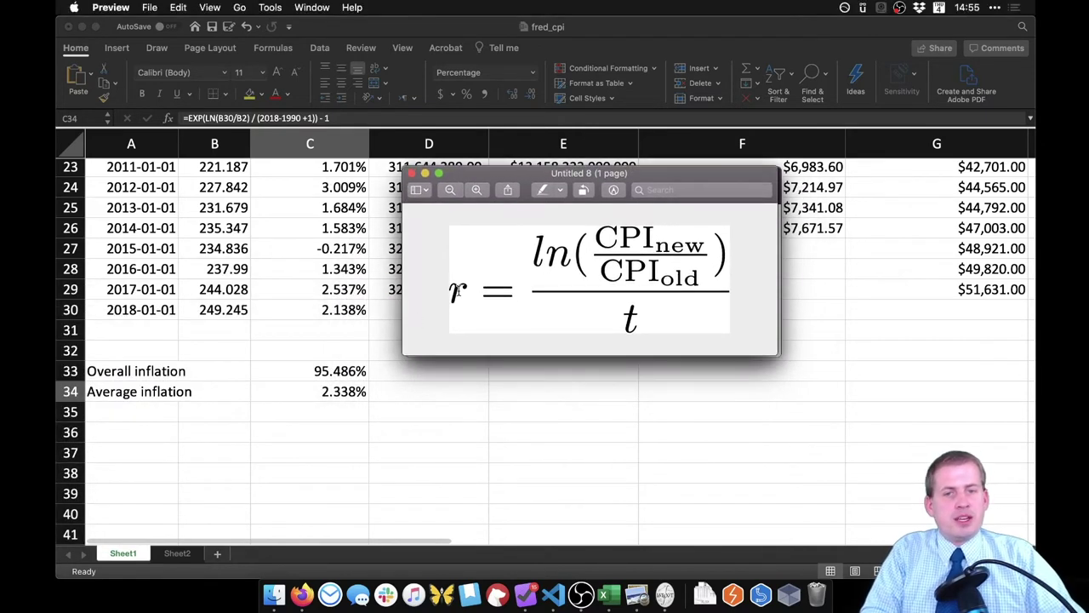
left_click_drag(535, 256, 627, 318)
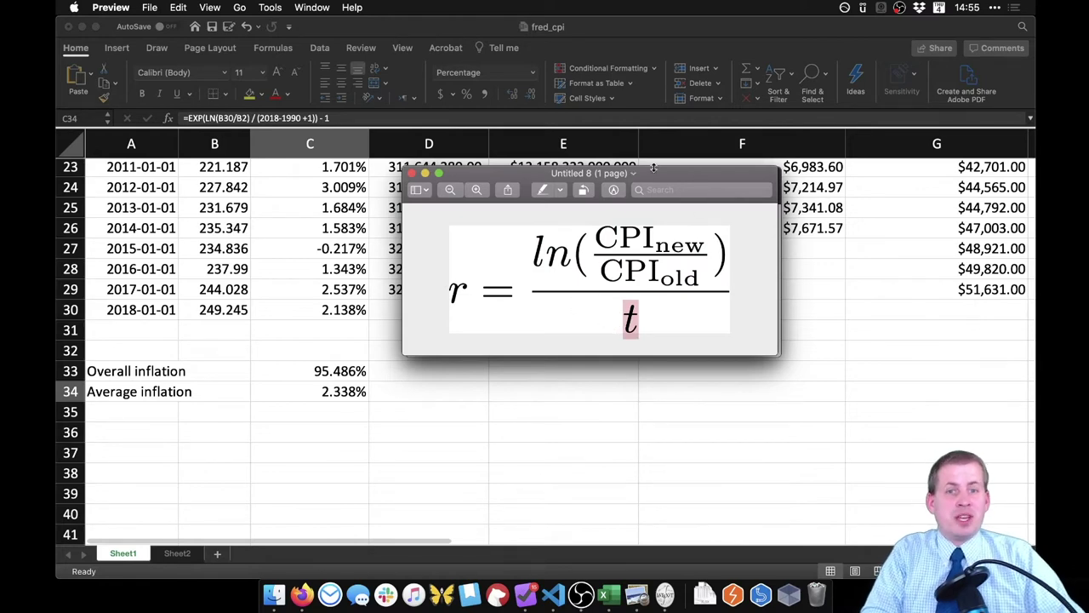
left_click_drag(541, 177, 216, 199)
double_click(216, 198)
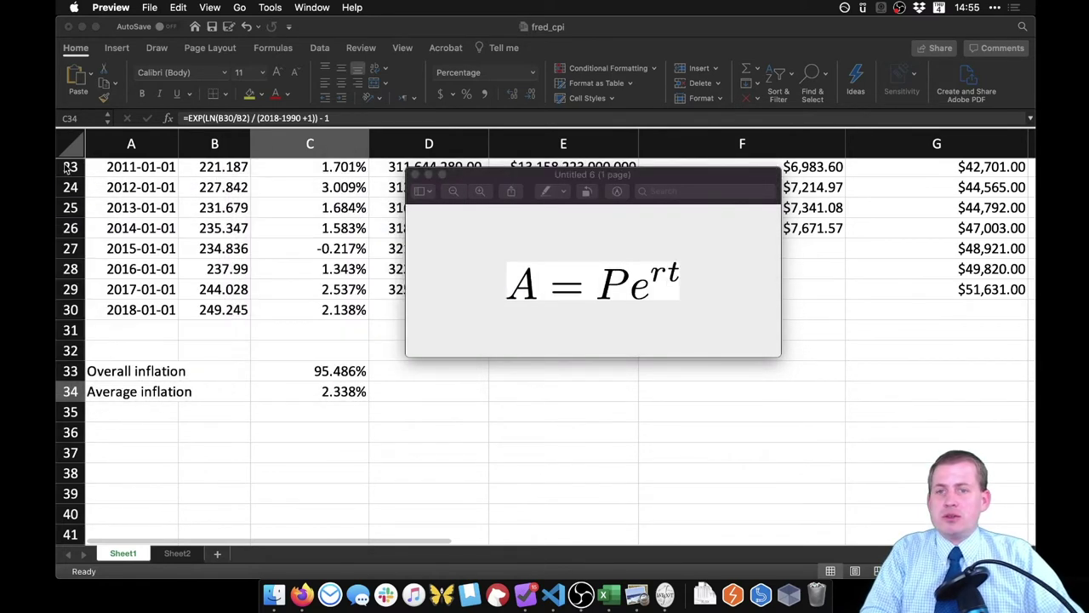
double_click(544, 174)
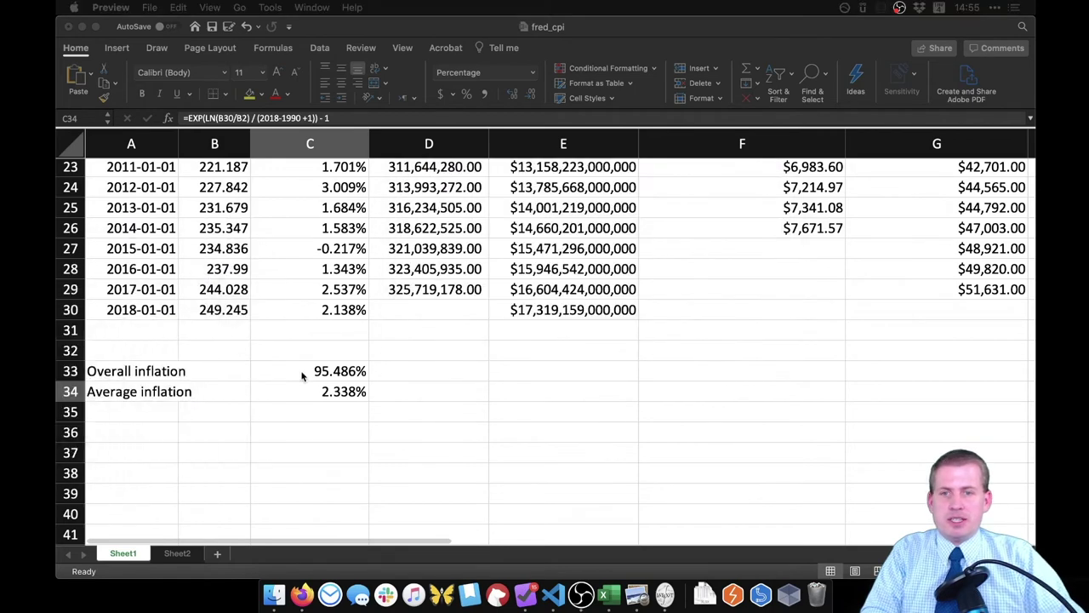
Step: Switch back to Excel and label cell A35 "Average inflation (continuous)"
left_click(308, 403)
left_click(146, 405)
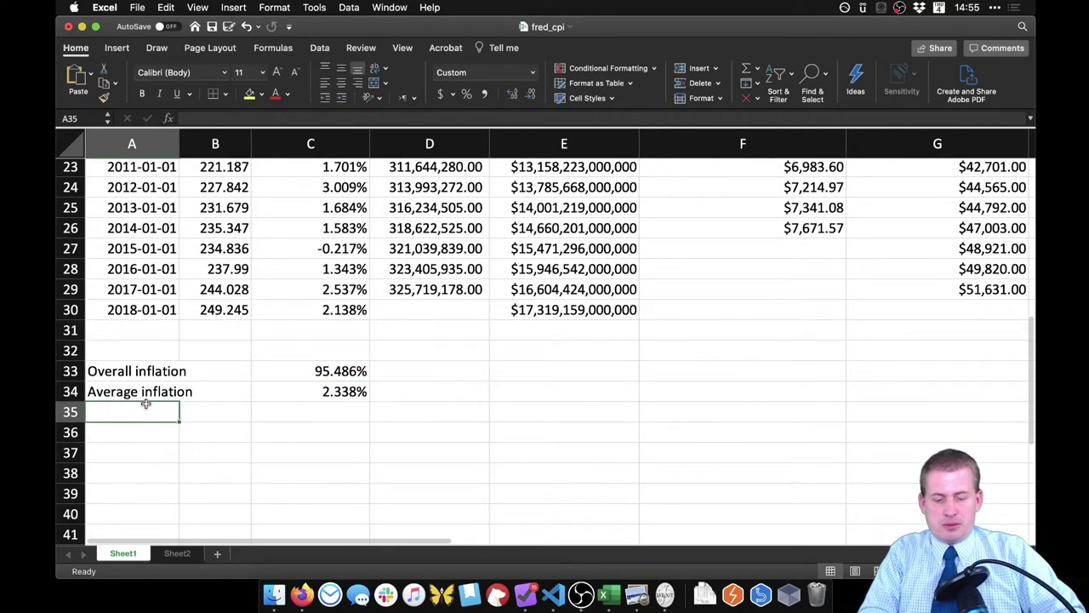
type("Average inflation")
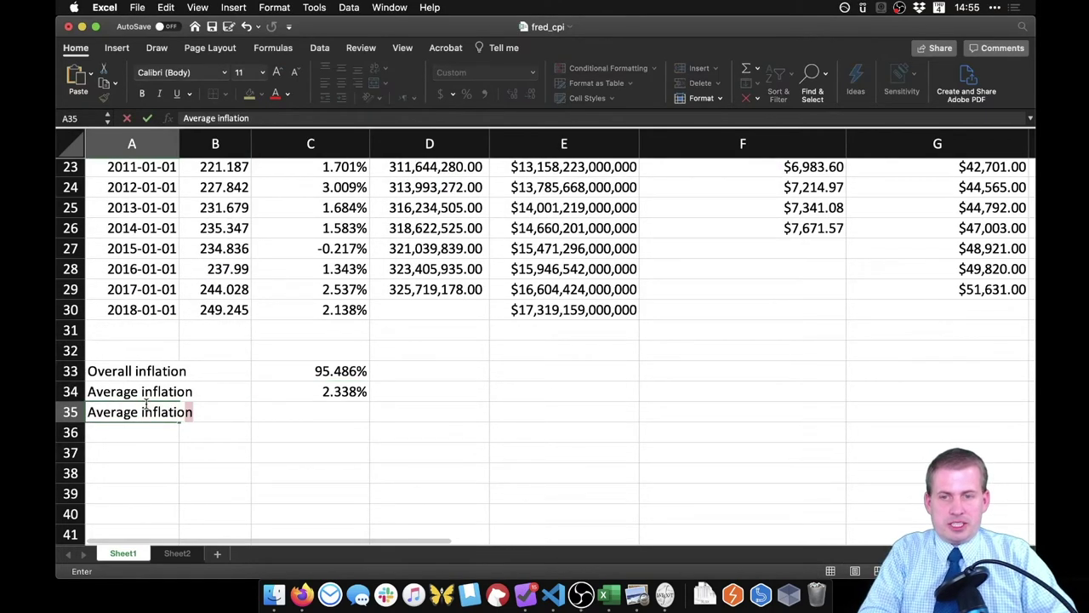
type(" (continuous)")
key("Tab")
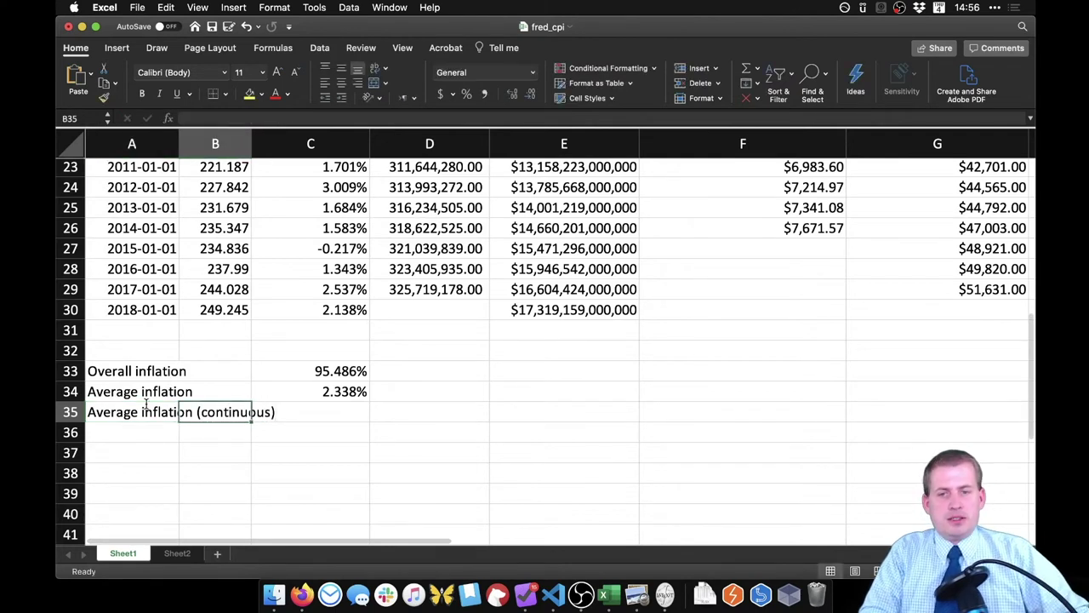
Step: Calculate the continuous average inflation in C35 with the formula =LN(B30/B2) / (2018-1990 +1)
left_click(326, 412)
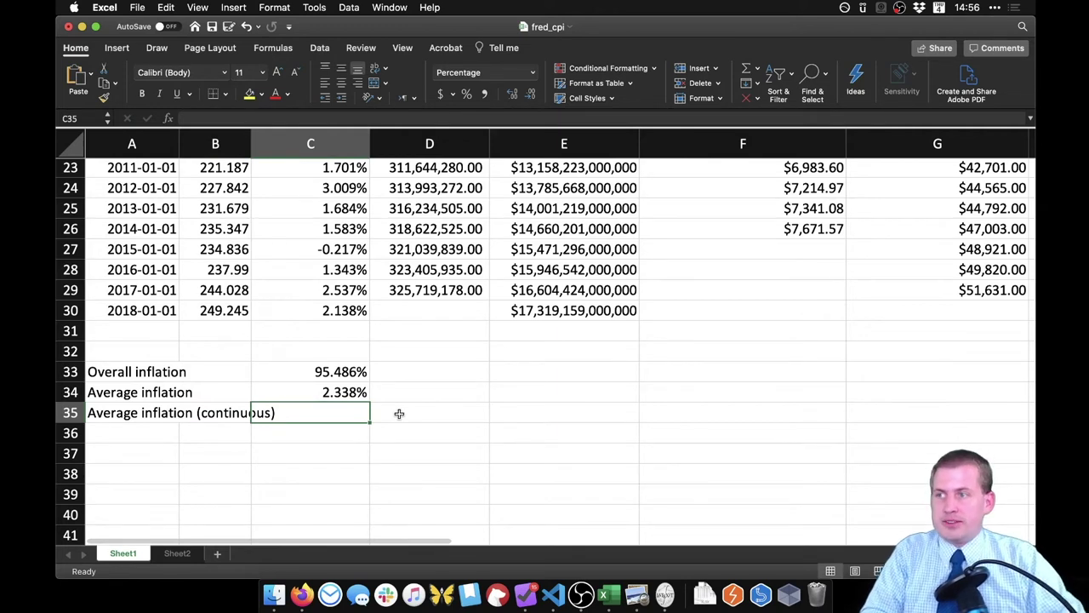
type("=")
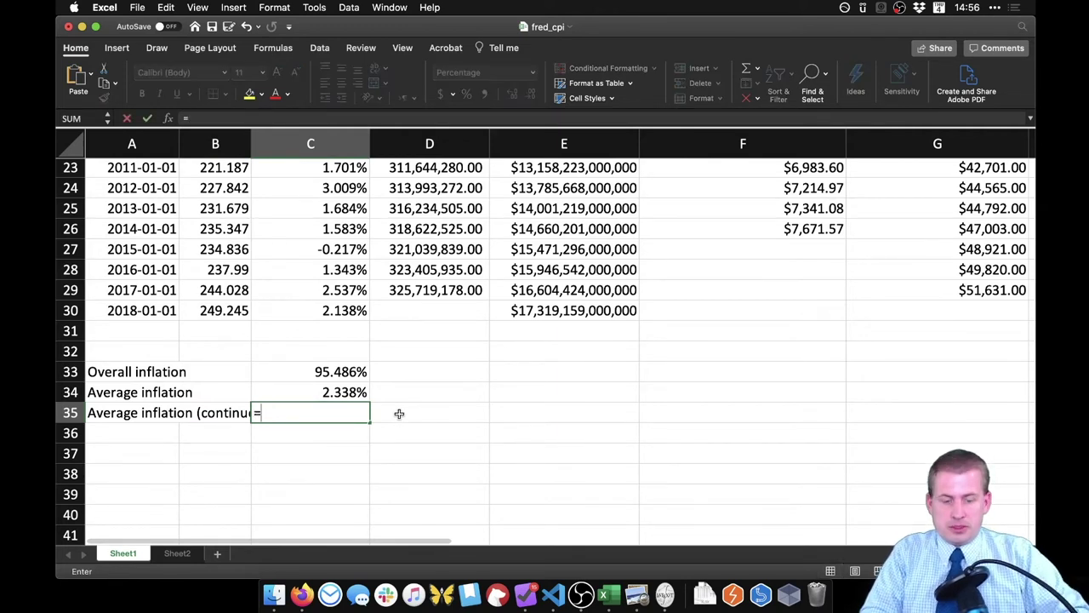
type("ln(")
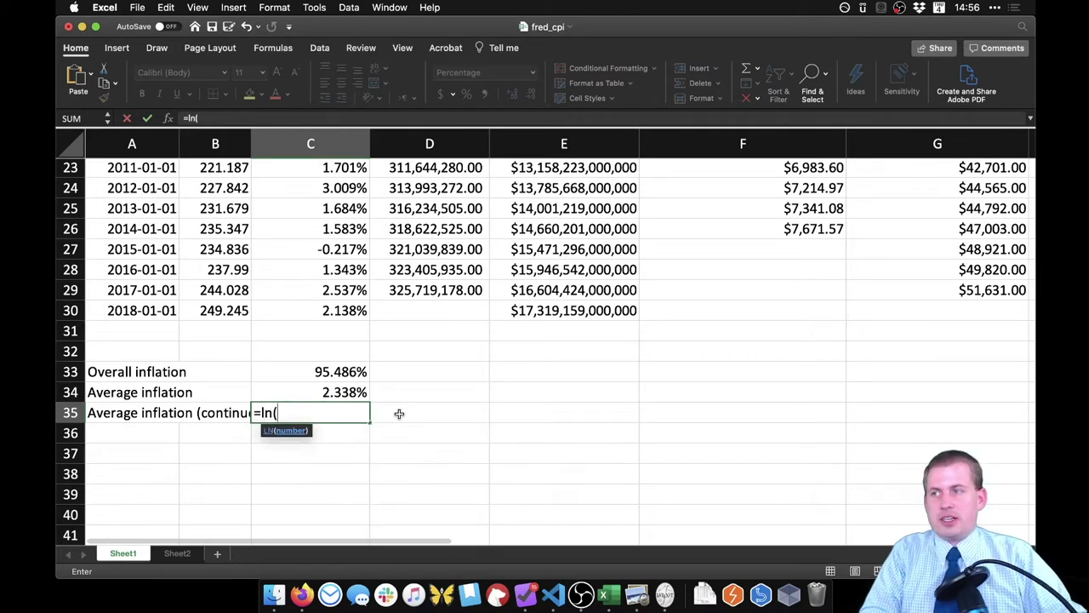
left_click(223, 312)
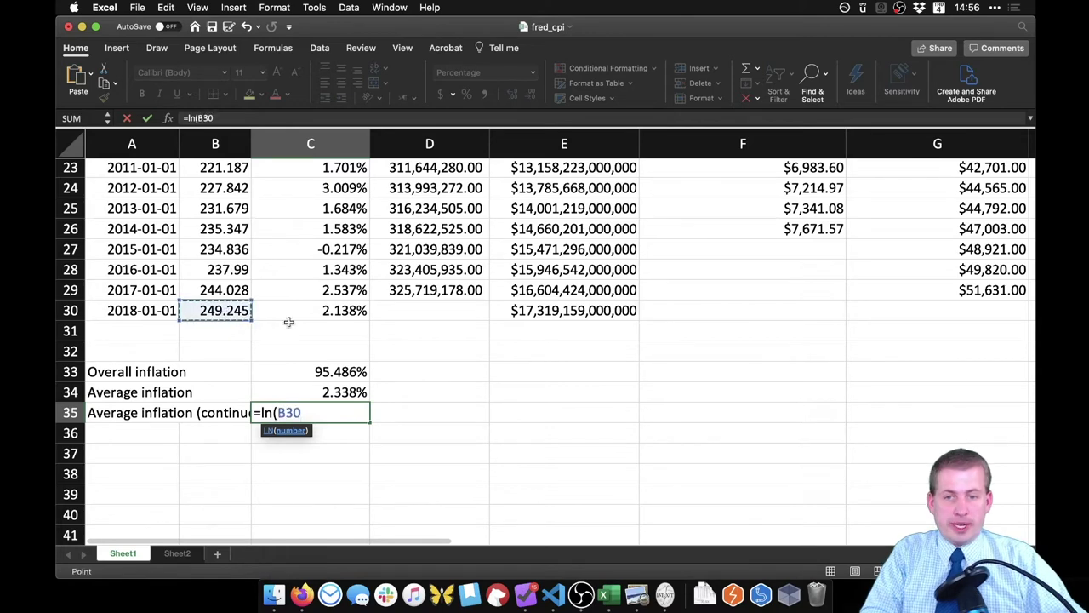
type("/")
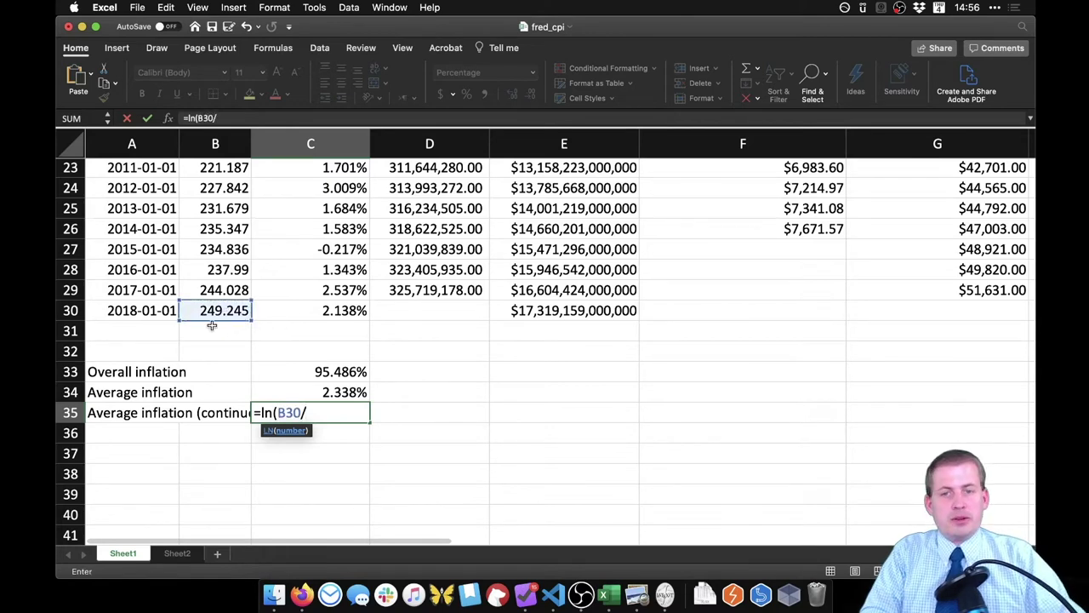
scroll(213, 289, "up", 10)
left_click(231, 198)
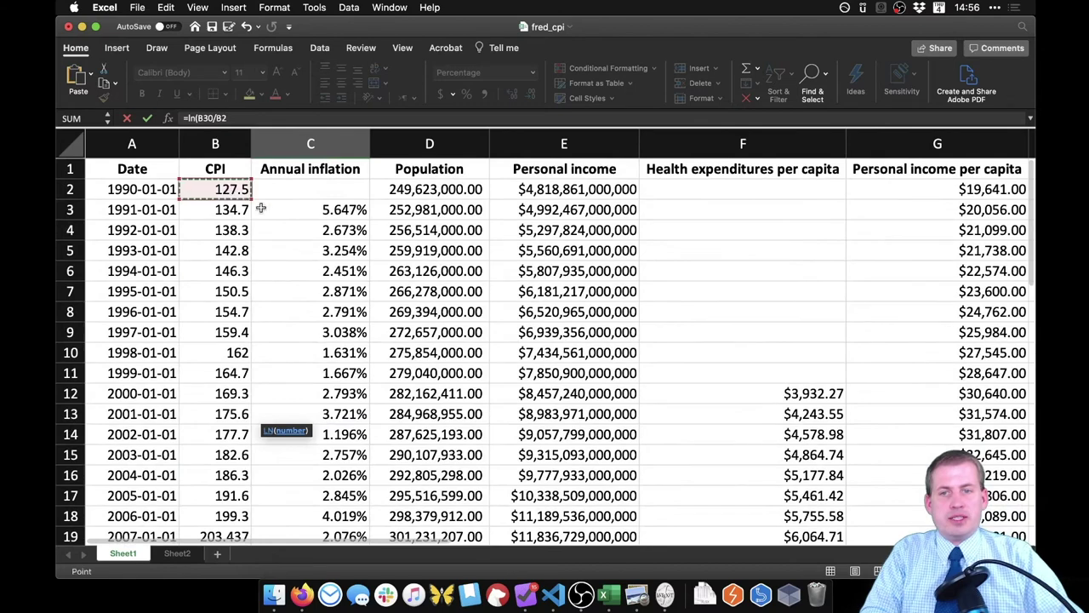
scroll(289, 272, "down", 4)
scroll(296, 303, "down", 7)
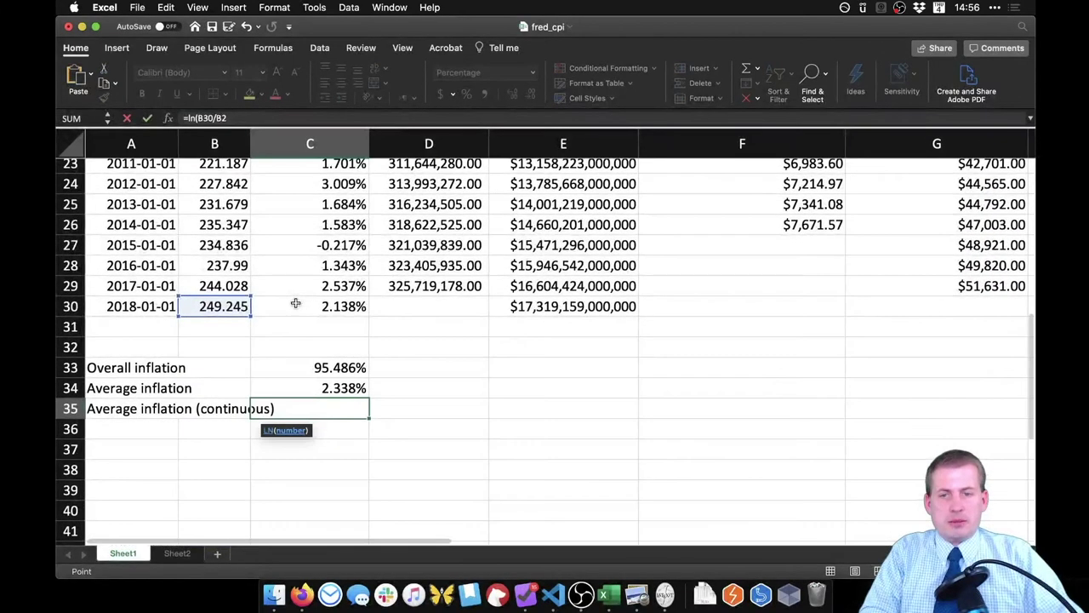
type(")")
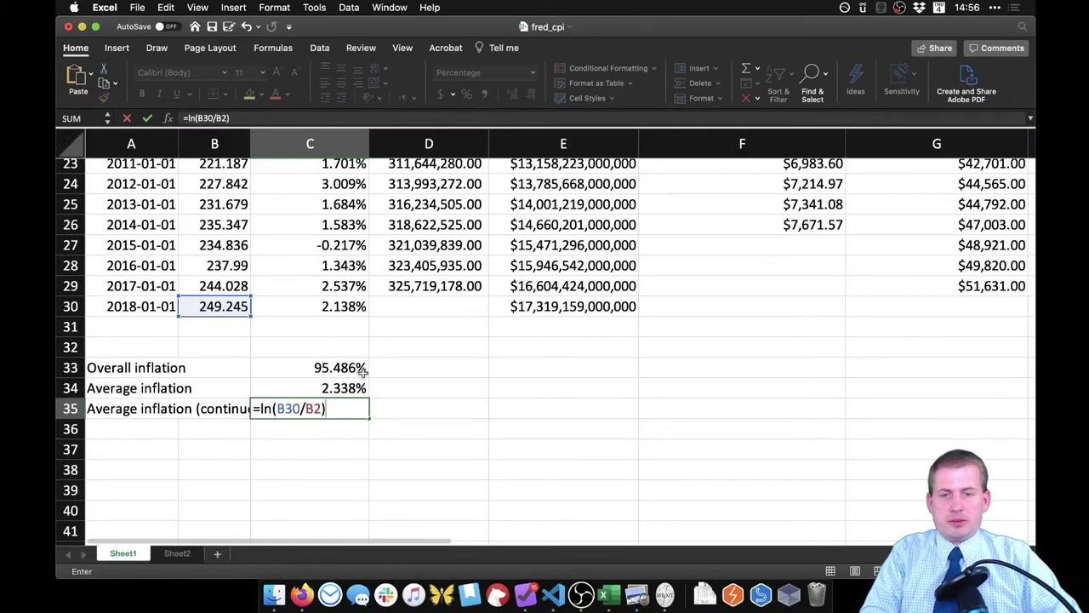
type(" /")
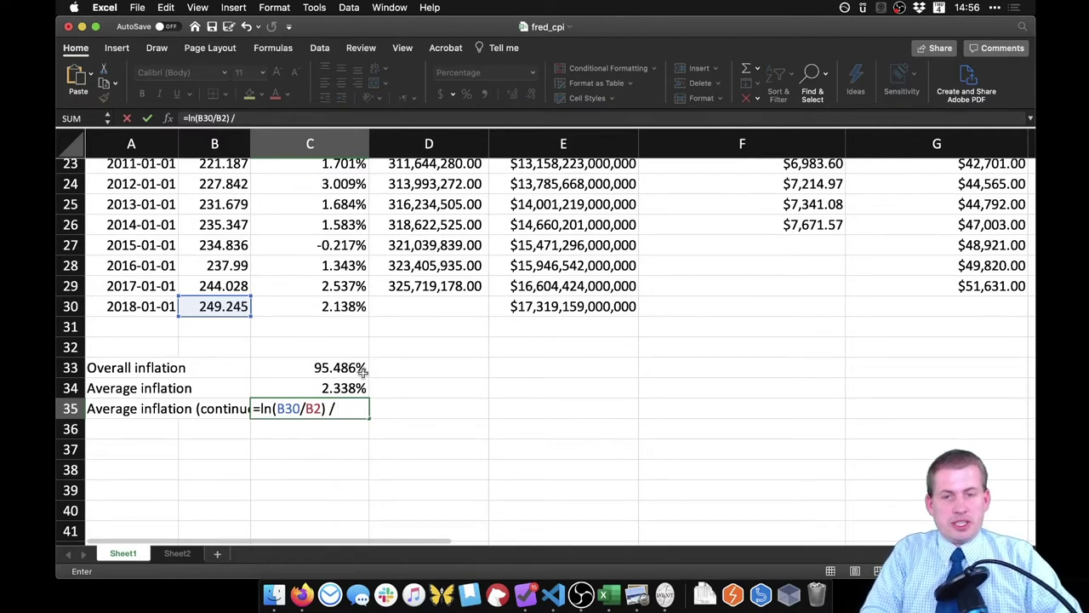
type(" (2018-1990 +1)")
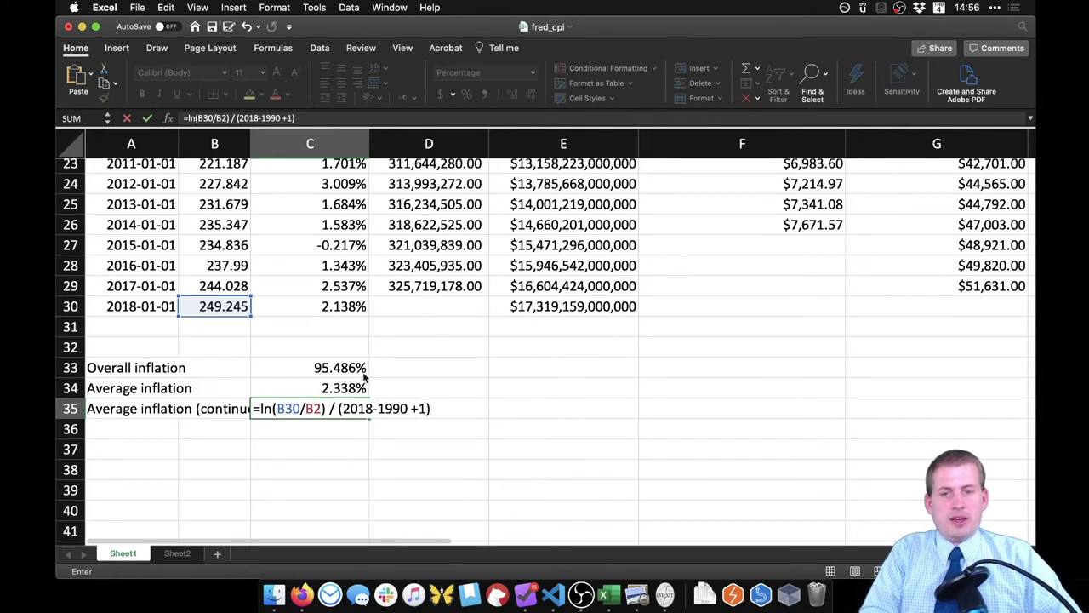
key("Return")
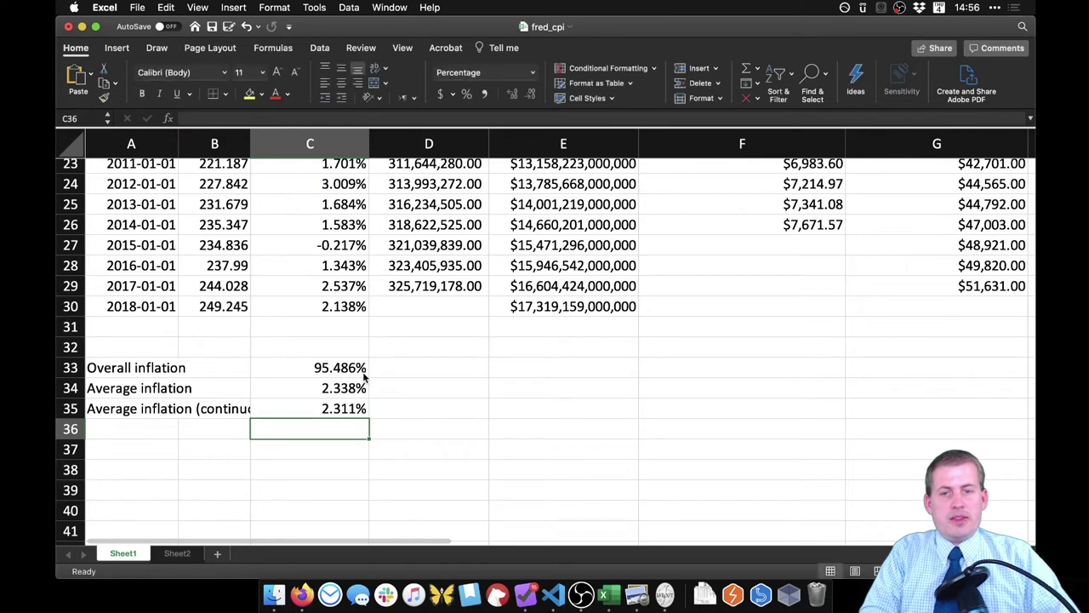
Step: Compare the average inflation in C34 with the continuous average in C35, including their formulas
left_click(338, 409)
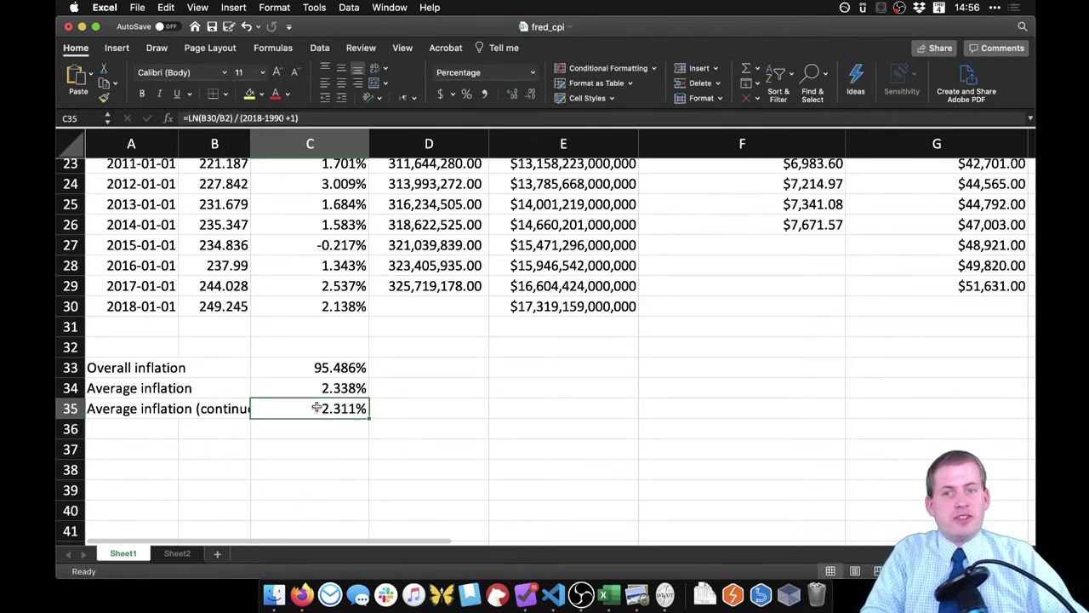
left_click(359, 383)
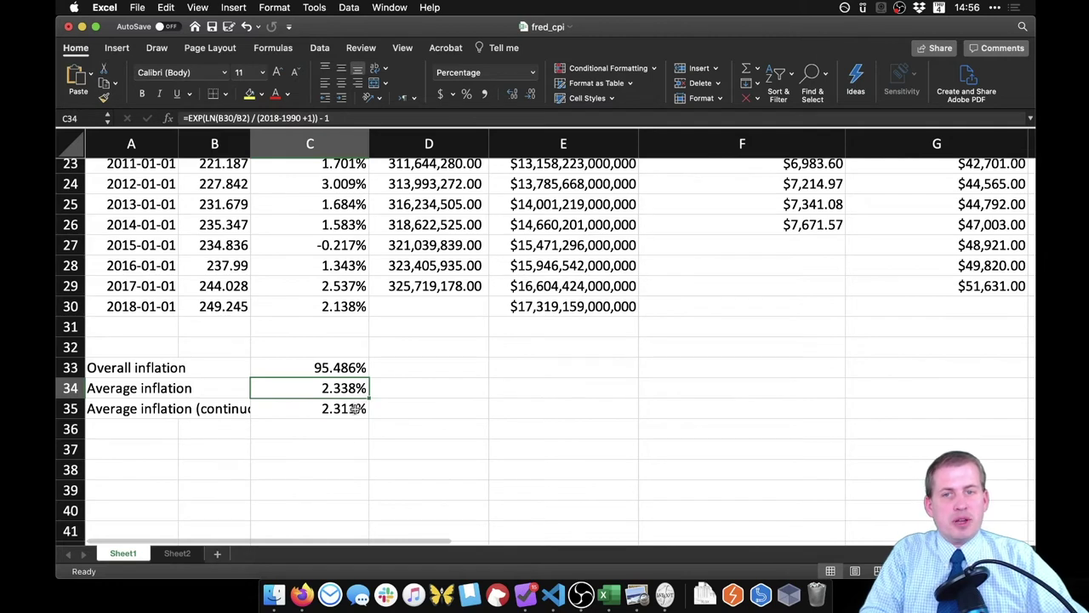
left_click(354, 408)
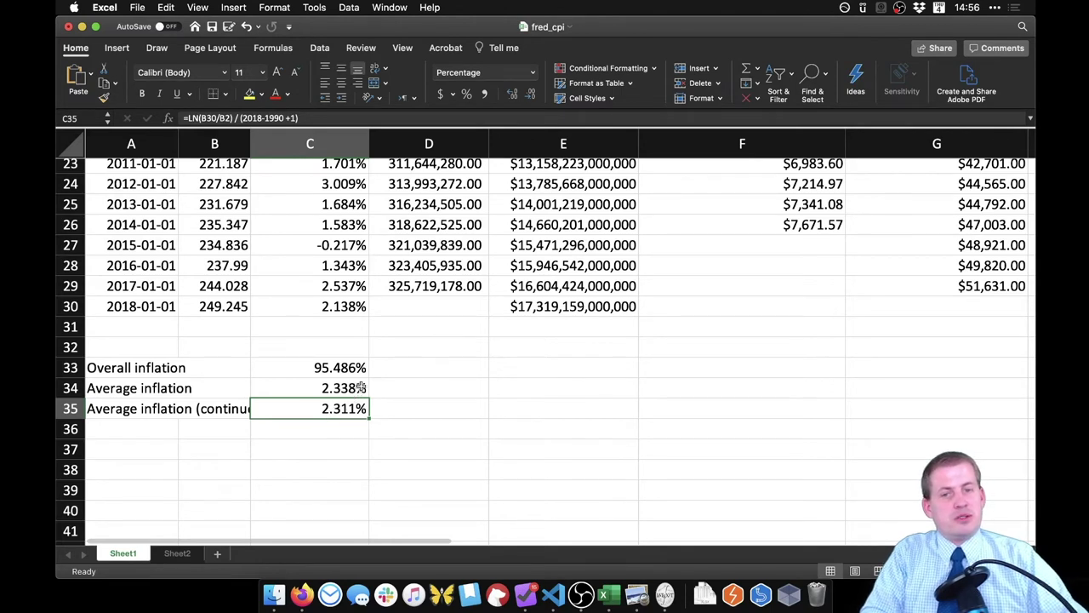
left_click(432, 388)
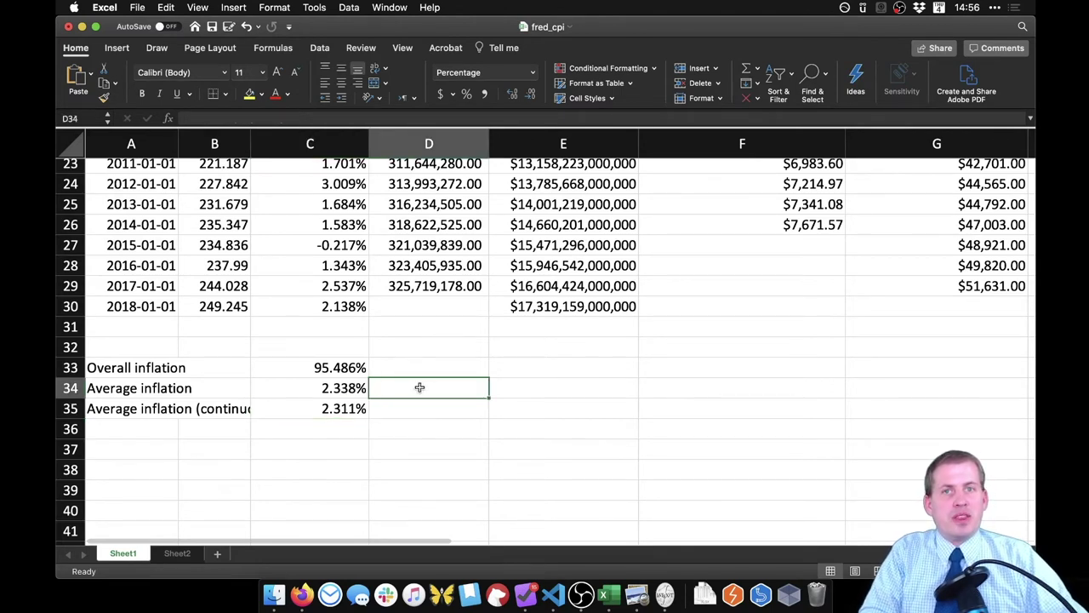
left_click(360, 408)
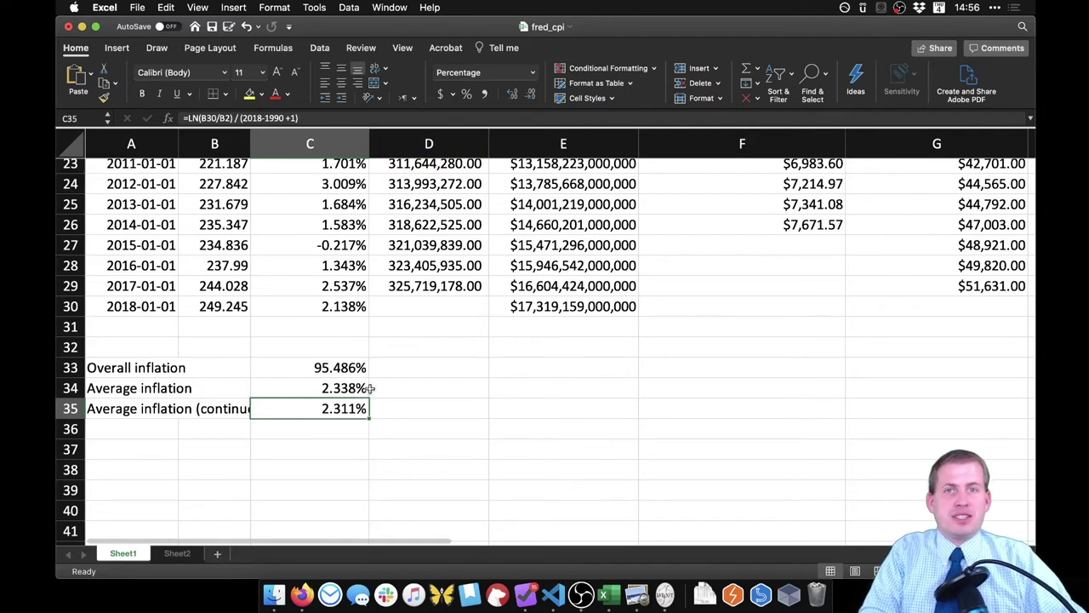
left_click(332, 385)
left_click(347, 403)
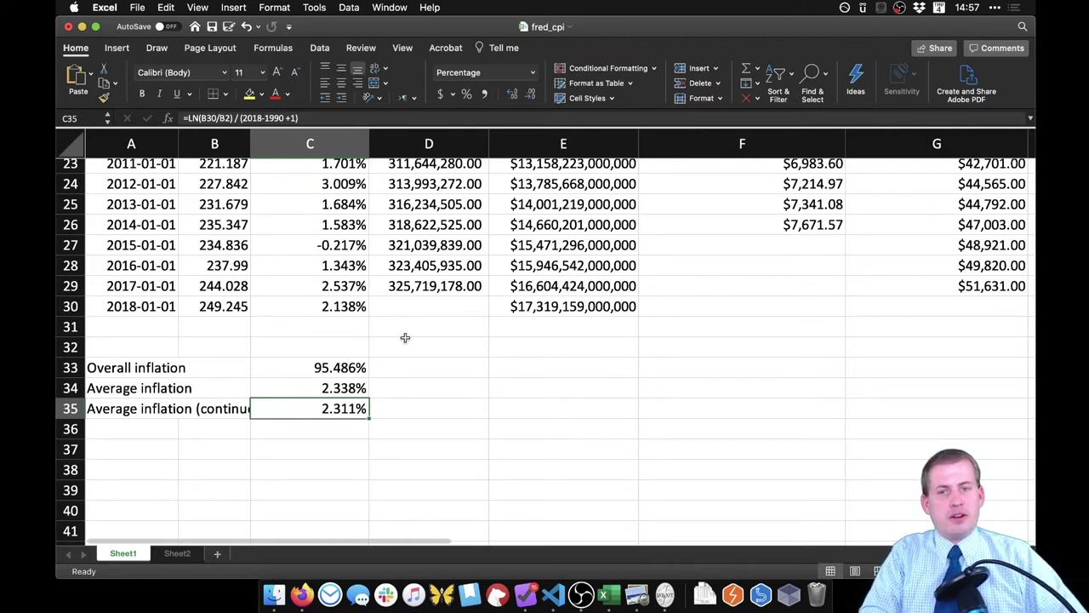
Step: Review the yearly CPI, population, income and health expenditure data above the inflation summary
scroll(414, 360, "down", 1)
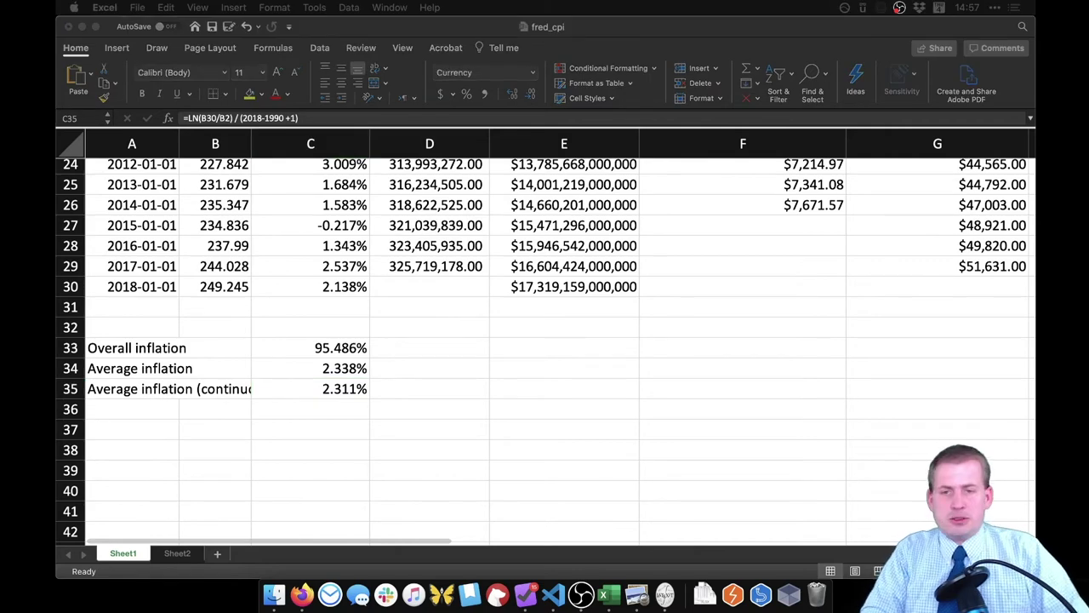
left_click(168, 457)
left_click(150, 452)
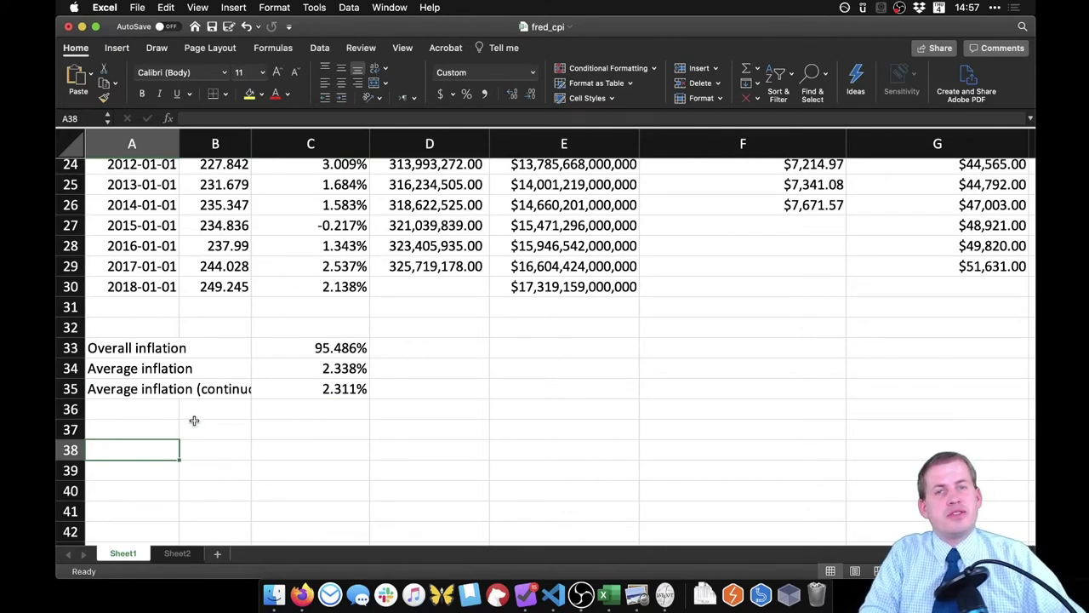
scroll(323, 387, "up", 2)
scroll(323, 387, "up", 4)
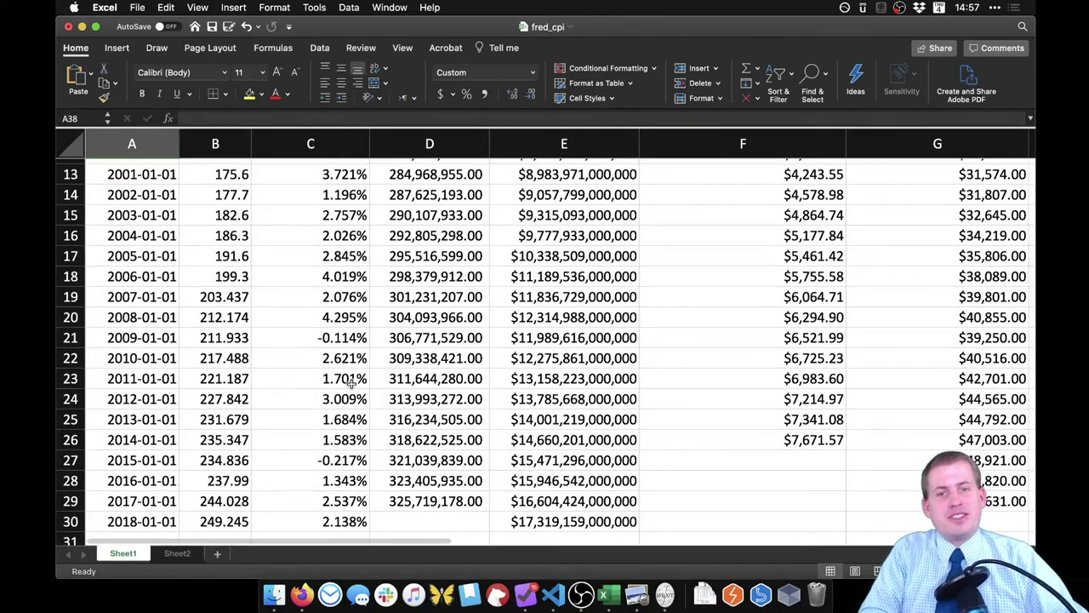
scroll(634, 378, "up", 3)
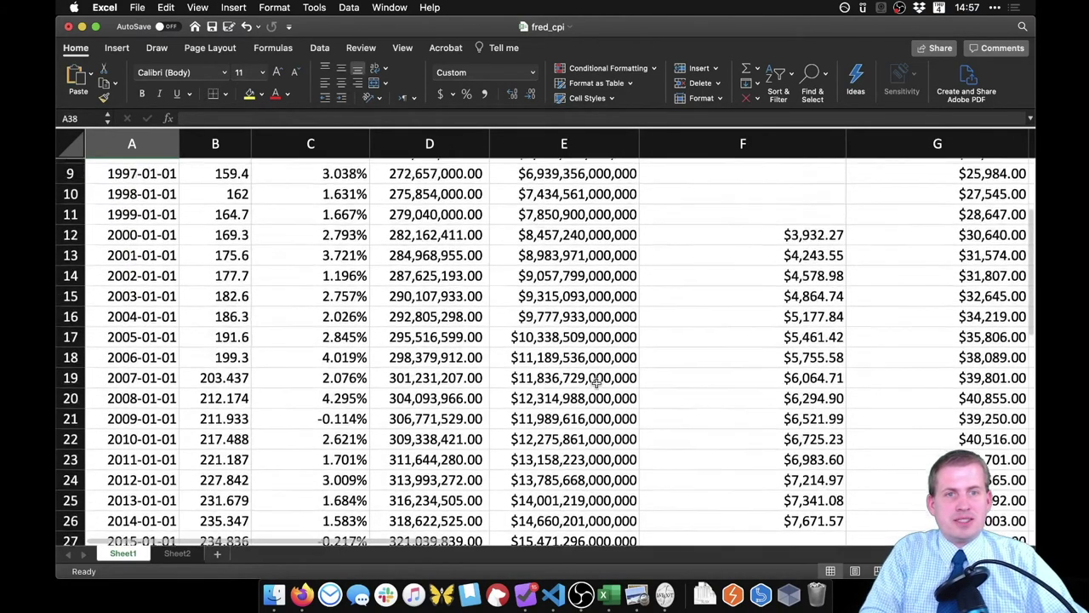
scroll(597, 385, "down", 5)
scroll(596, 385, "down", 4)
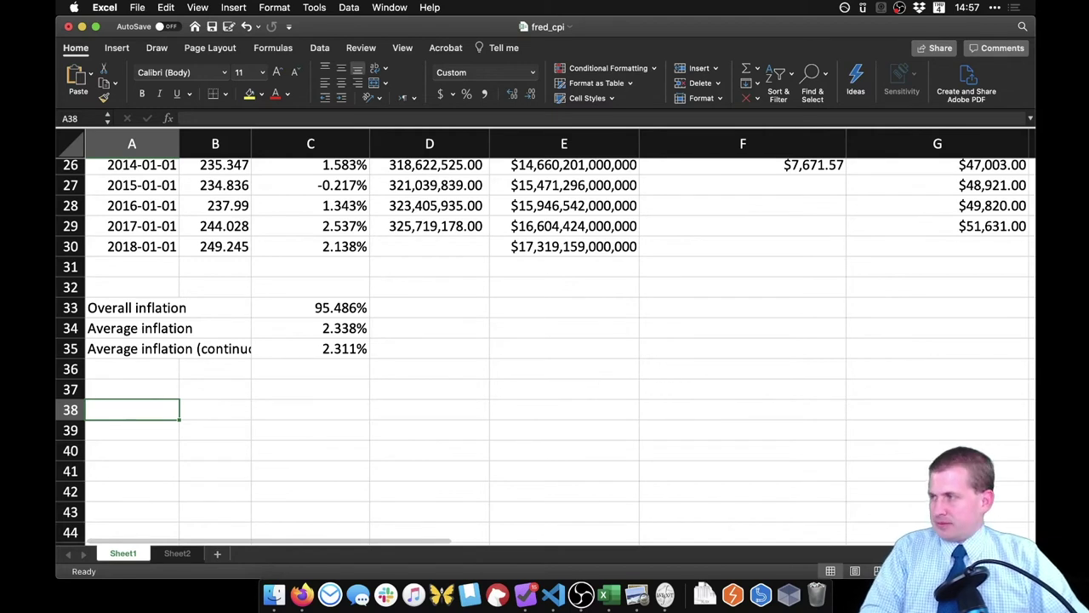
Step: Label cell A38 "Median home price" and widen column A to about 22.17 so its labels fit
left_click(230, 404)
left_click(142, 411)
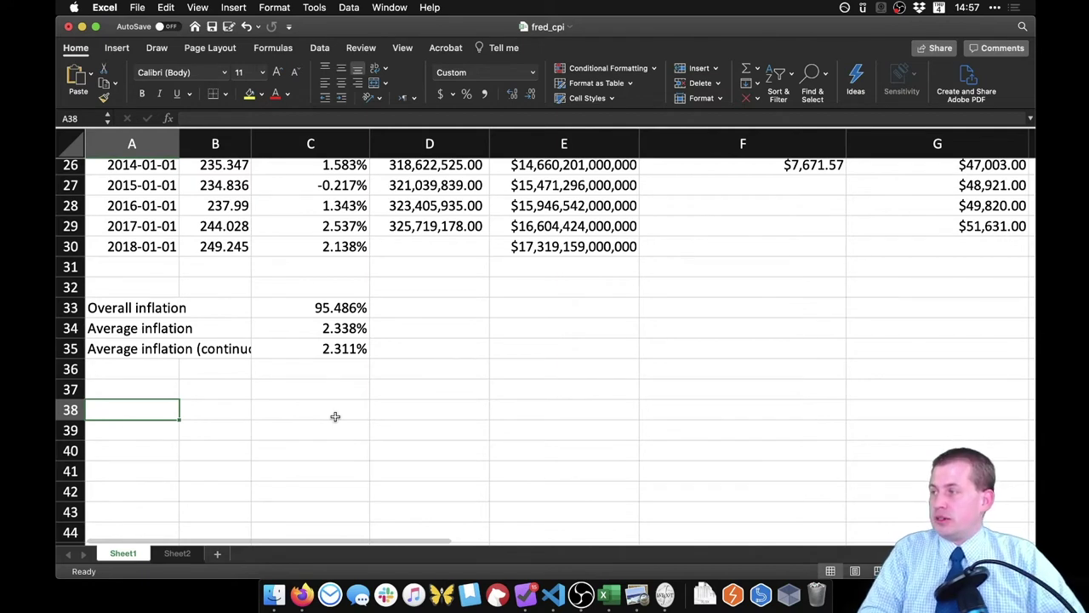
type("Median home")
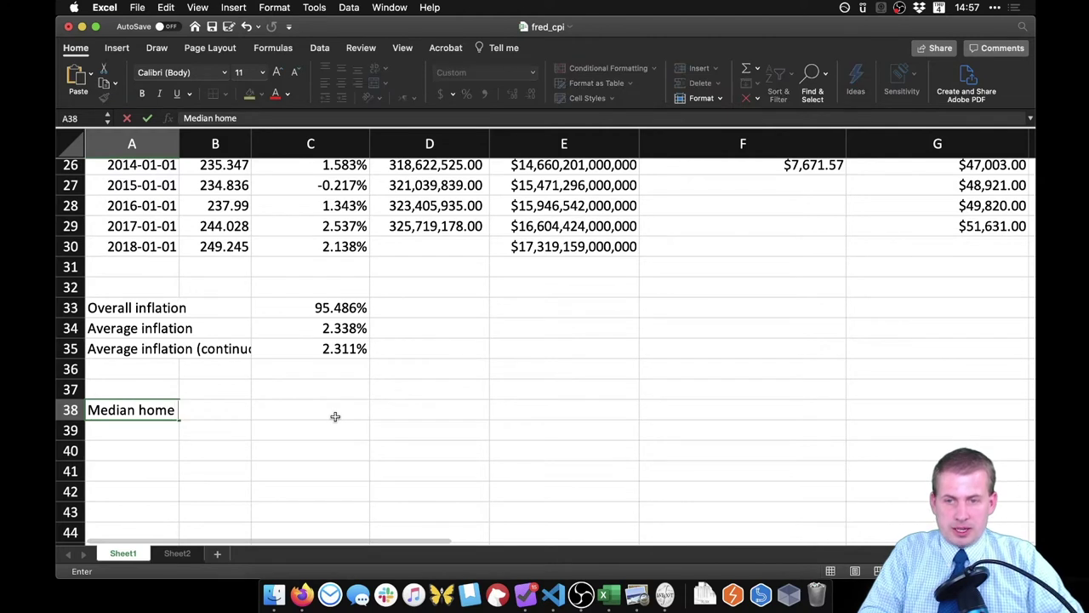
type(" price")
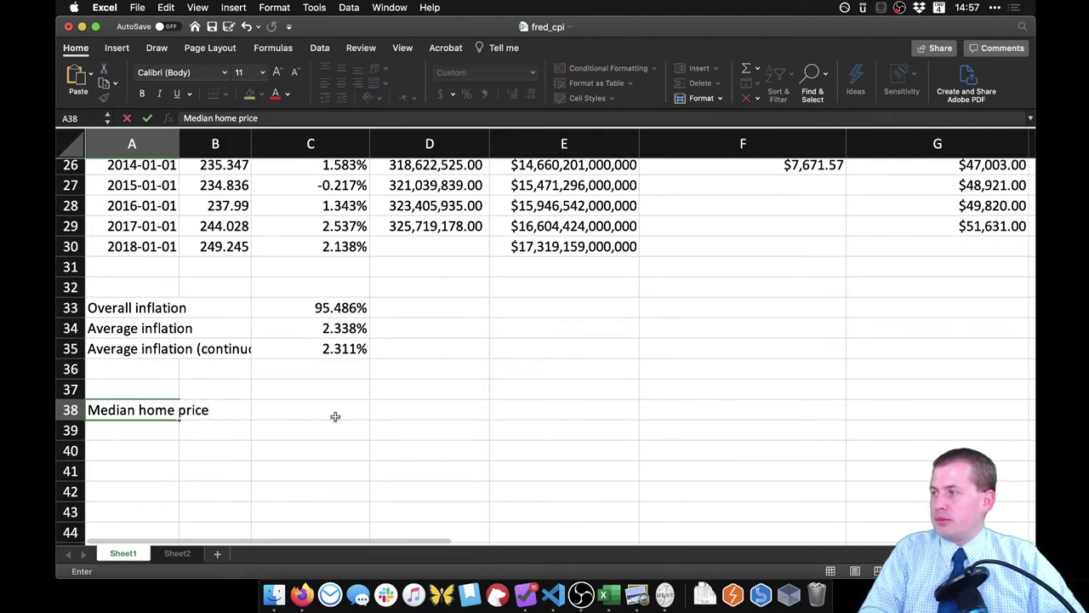
key("Tab")
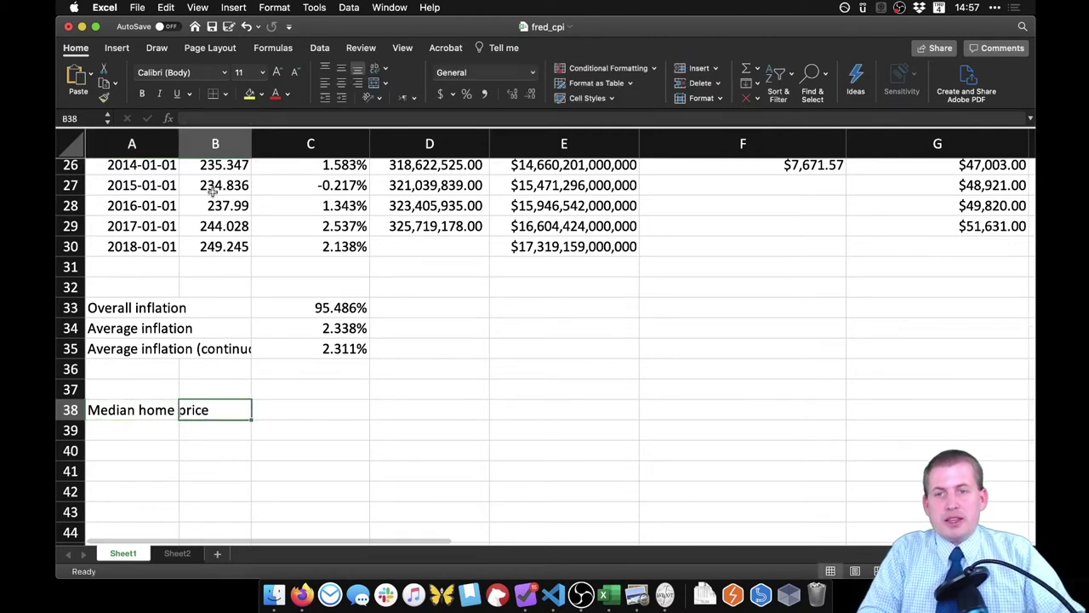
left_click_drag(182, 148, 272, 147)
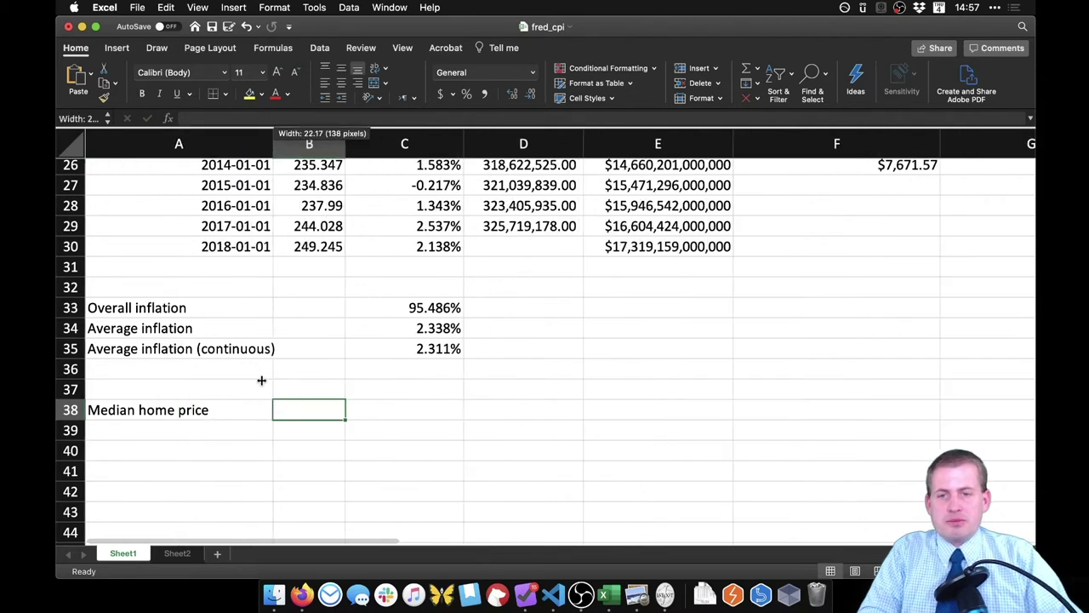
Step: Add the heading "Nominal" in B38 beside the median home price label
type("Nominal")
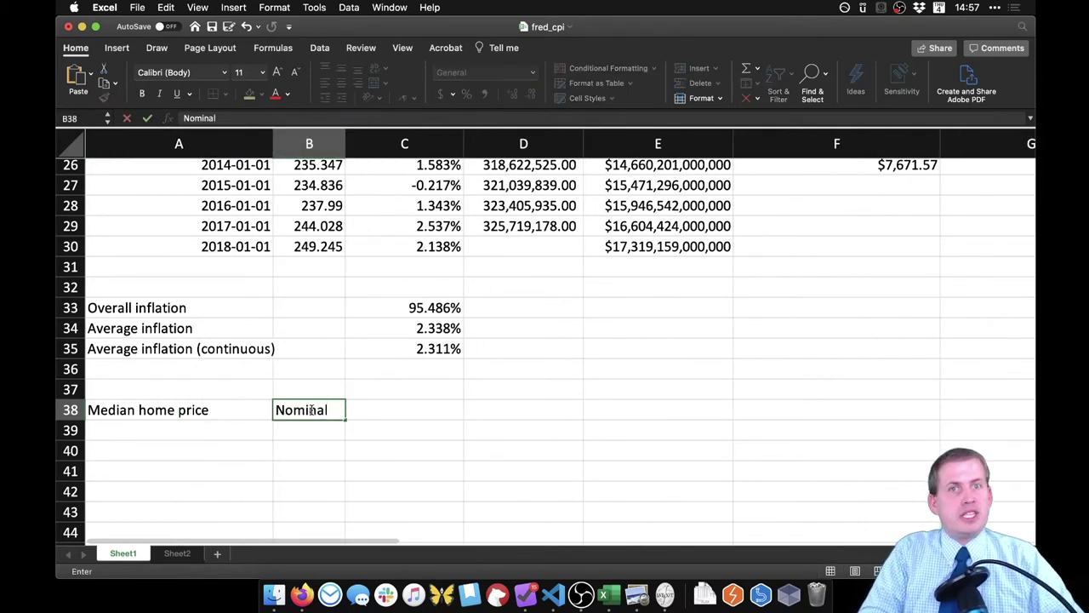
key("Tab")
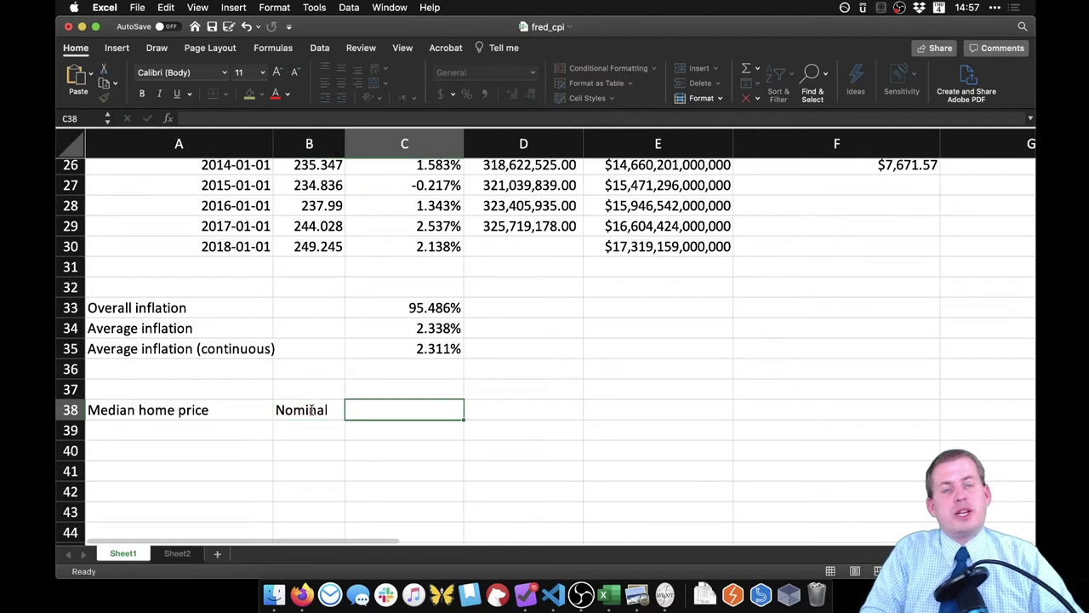
key("Down")
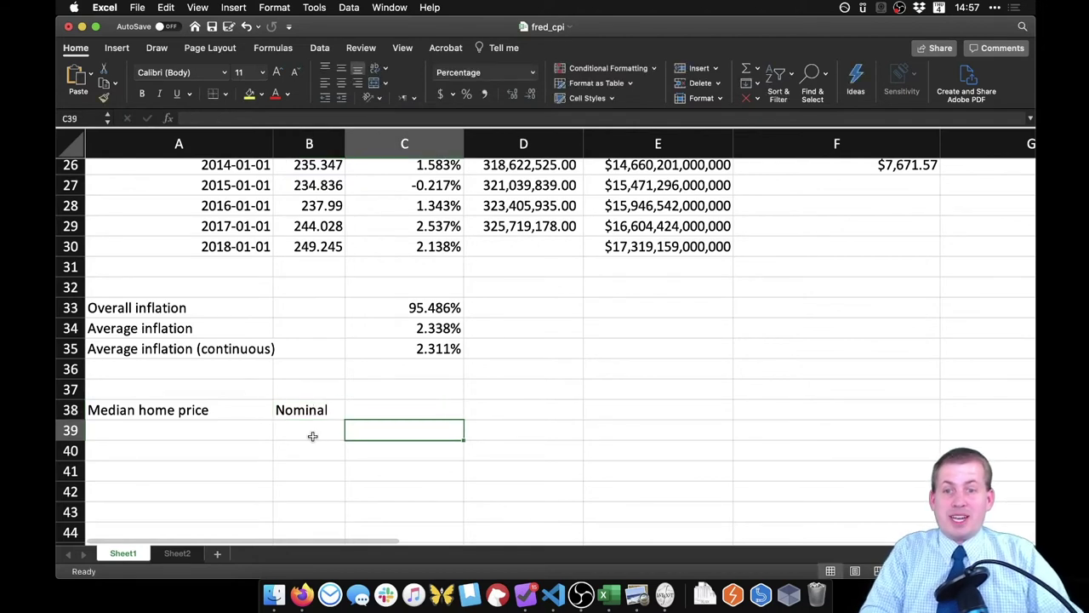
Step: Try to enter the year 1990 in A39 below the median home price label
left_click(311, 431)
key("Left")
type("1990")
key("Return")
key("Up")
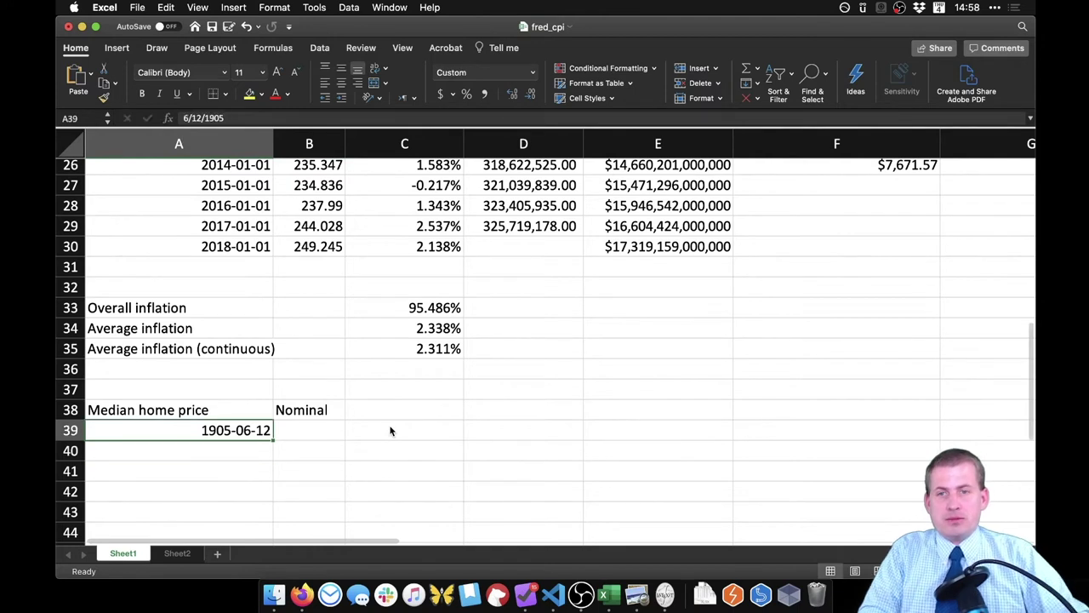
Step: Enter the dates 1990-01-01 in A39 and 2018-01-01 in A40 below the median home price label
key("F2")
key("Escape")
type("1990-")
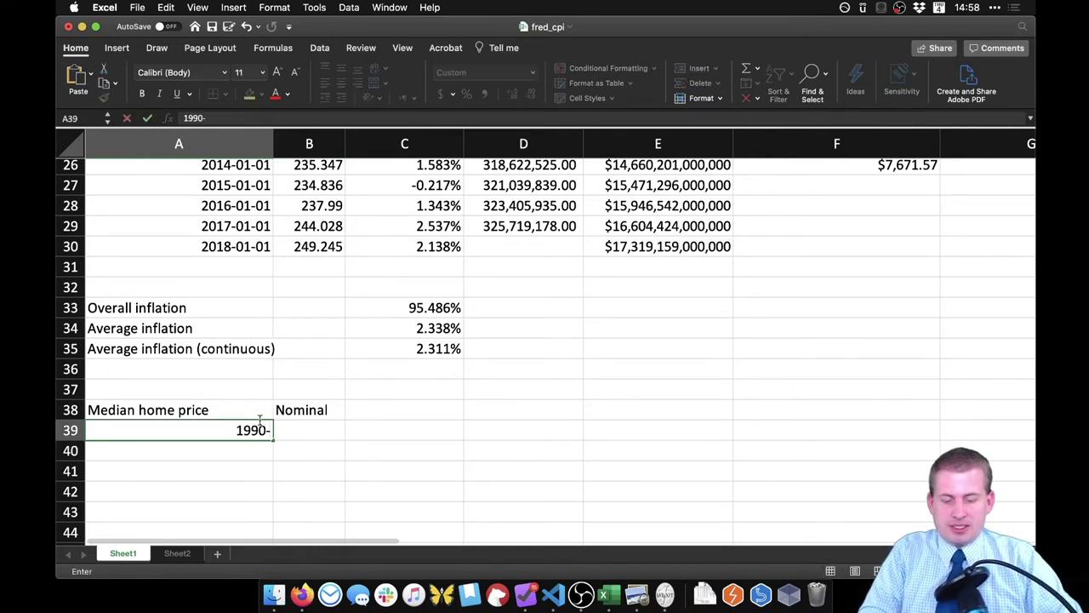
type("01-01")
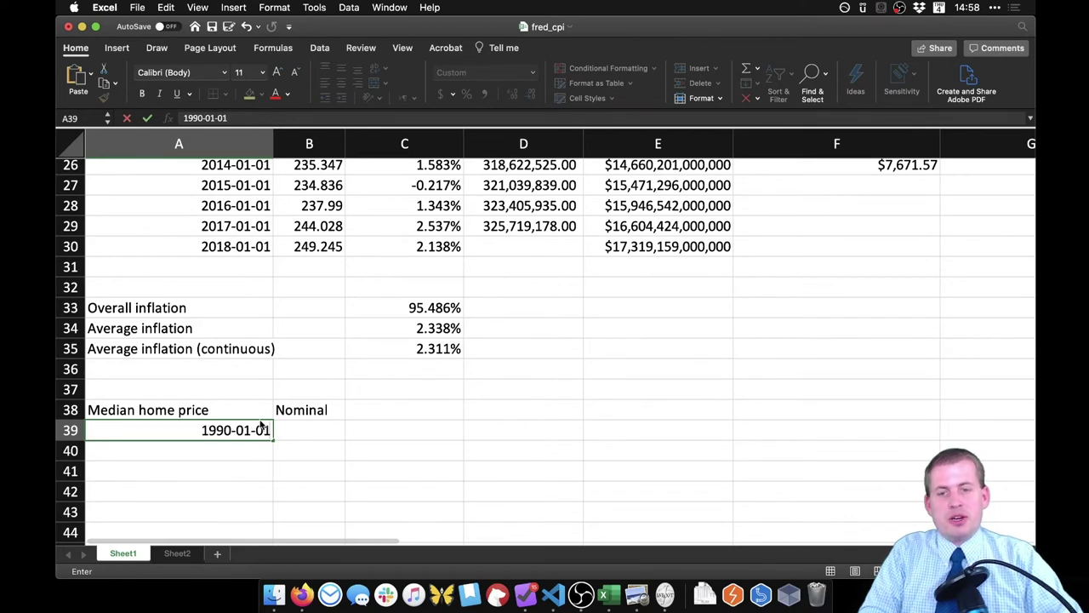
key("Return")
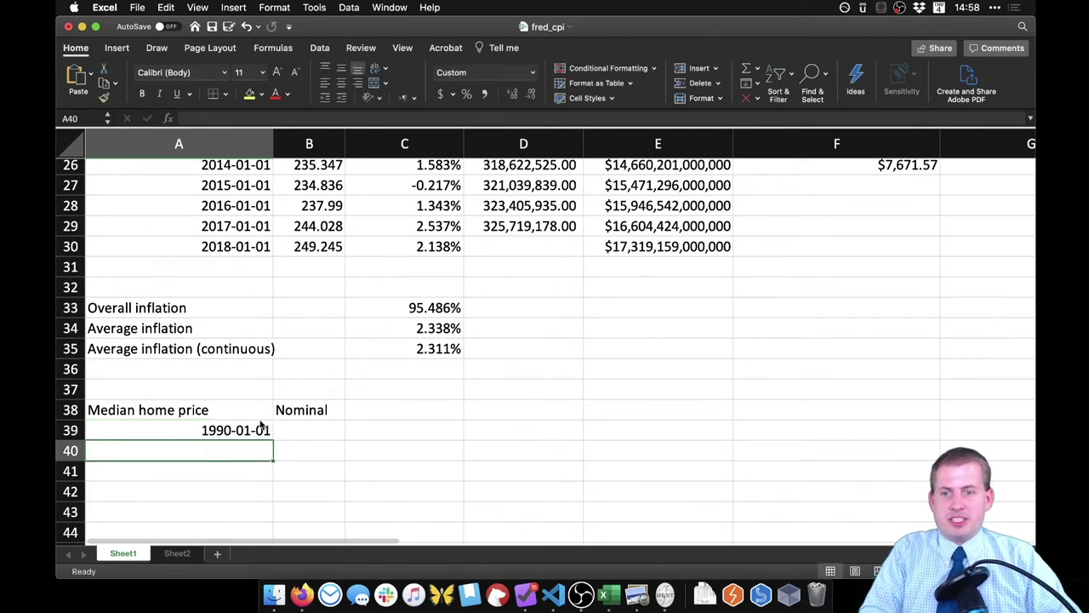
type("2")
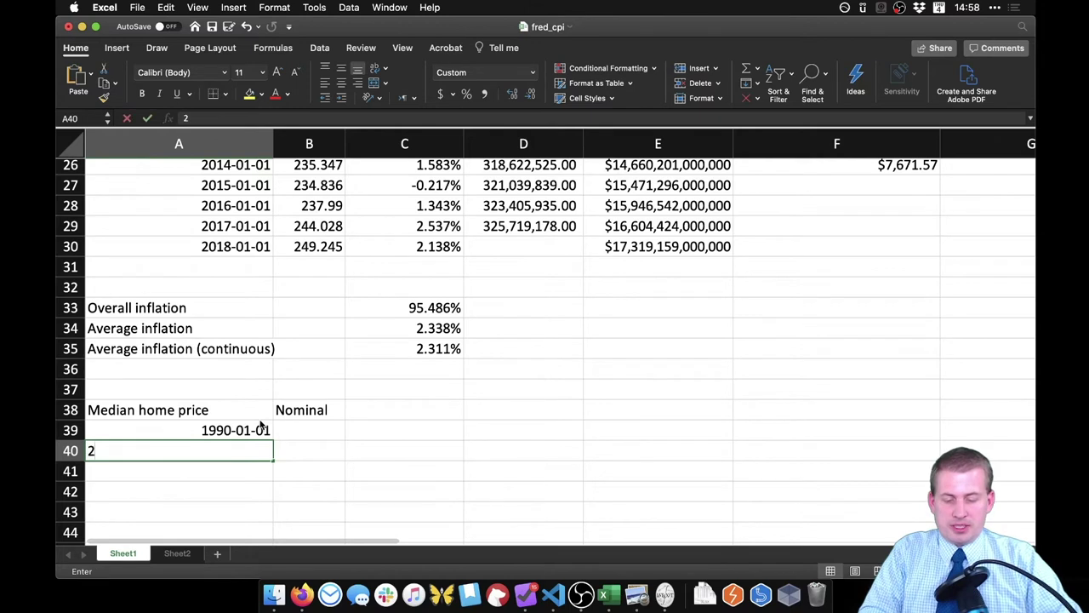
type("018-01-01")
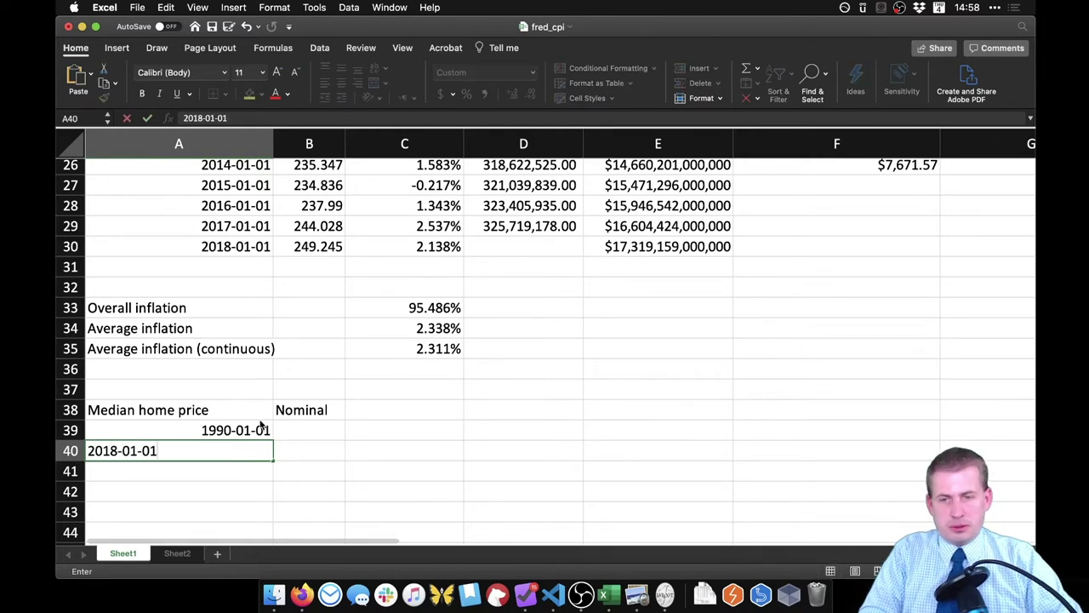
key("Return")
Step: Enter the nominal prices 125000 for 1990 and 329600 for 2018 in B39:B40, and widen column B slightly
left_click(308, 431)
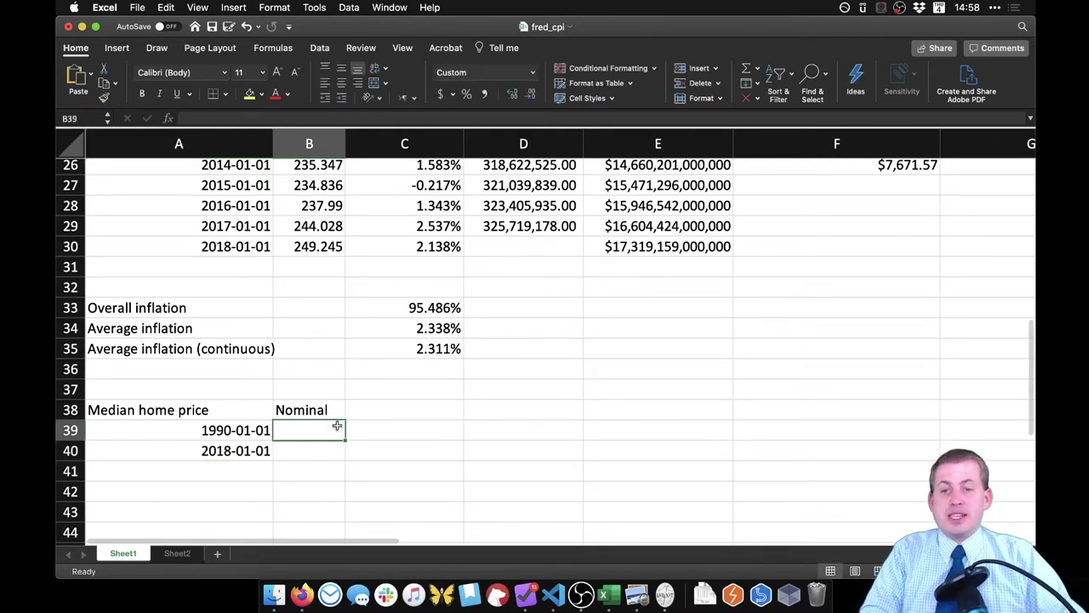
type("1")
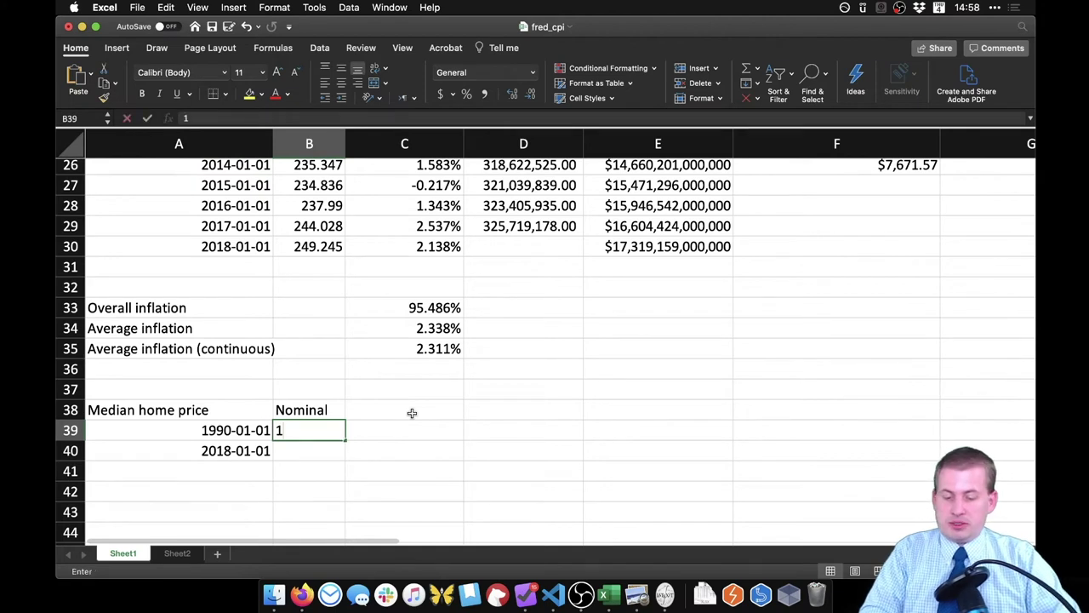
type("250000")
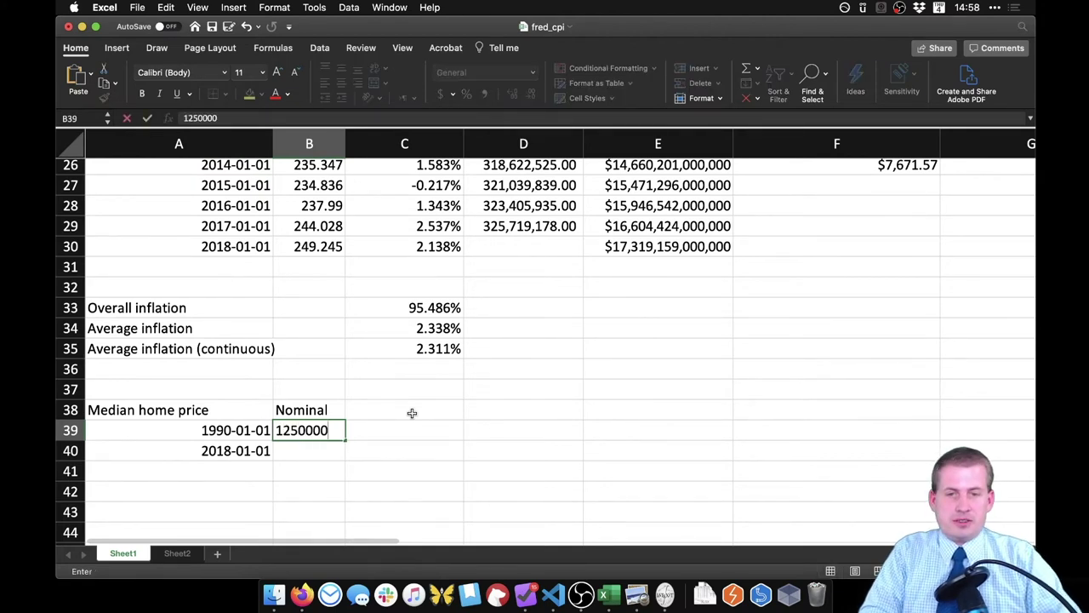
key("Return")
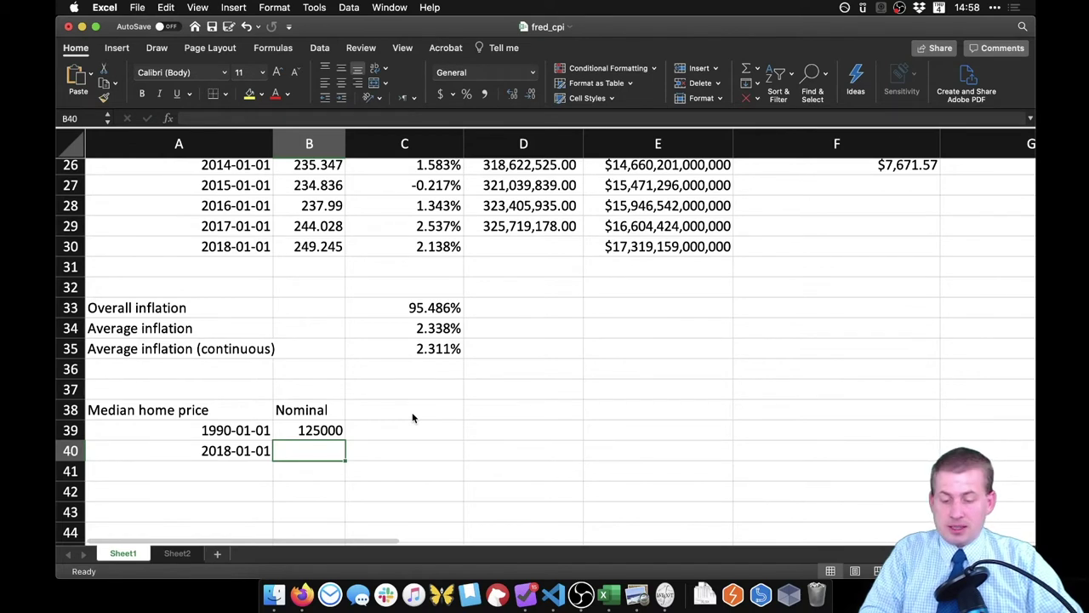
type("329")
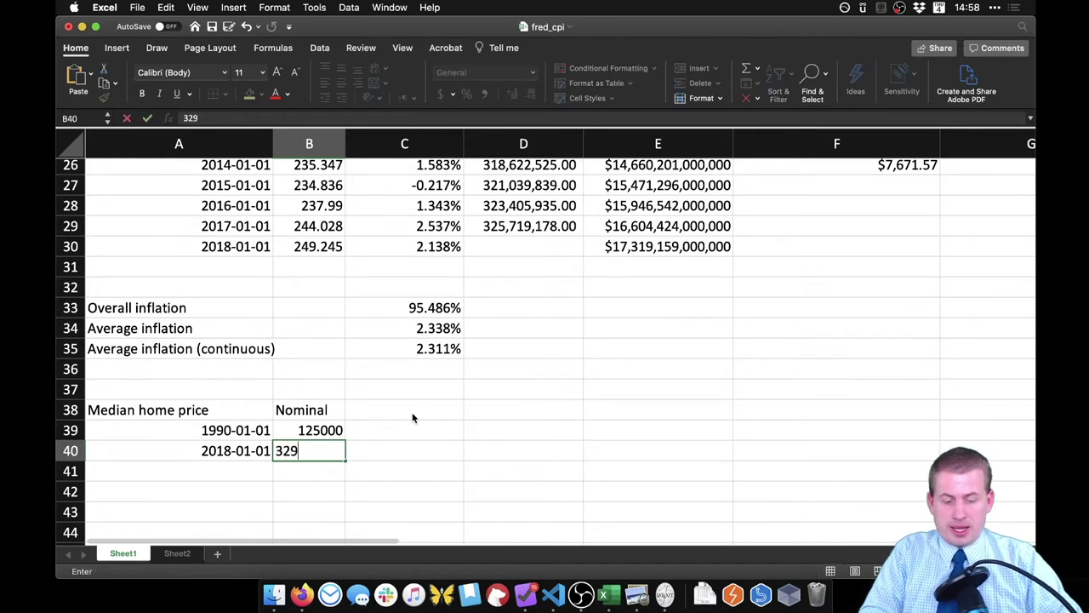
type("600")
key("Return")
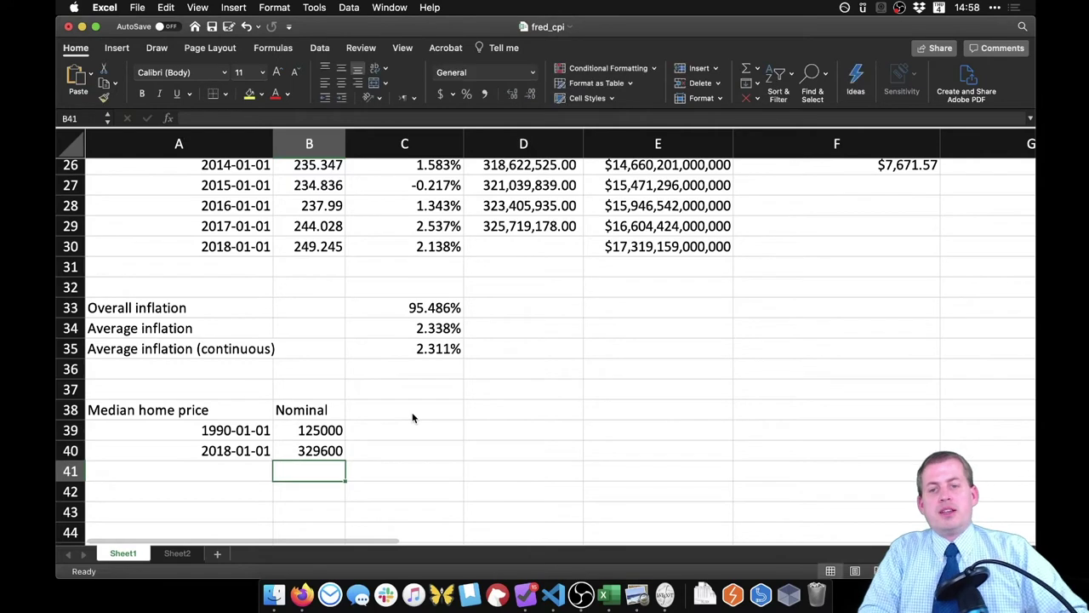
left_click_drag(346, 143, 369, 448)
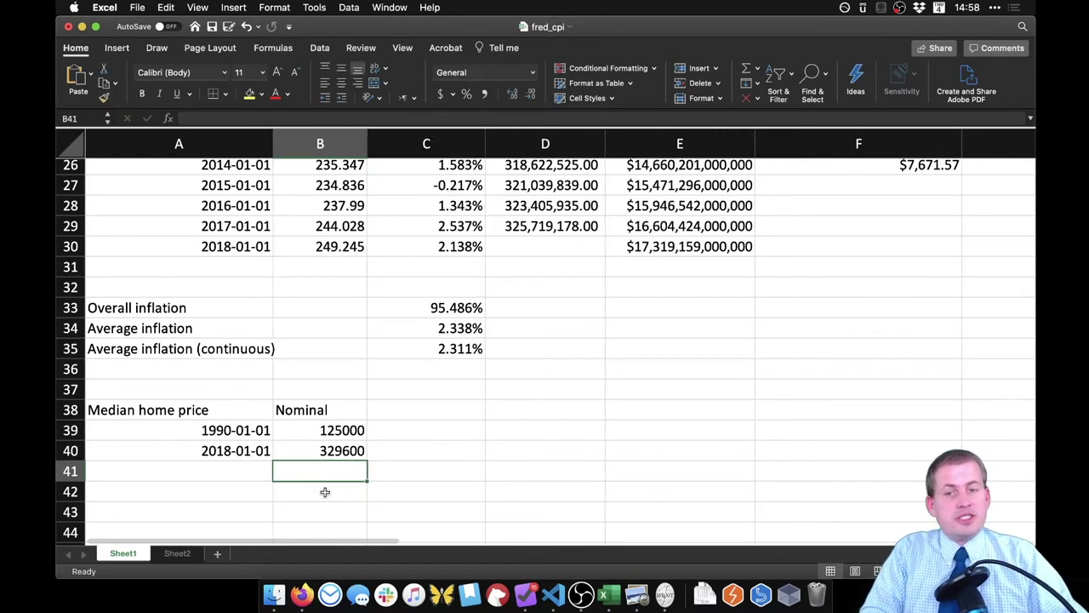
Step: Calculate the relative change in nominal home price in B42 with =(B40-B39)/B39
left_click(320, 493)
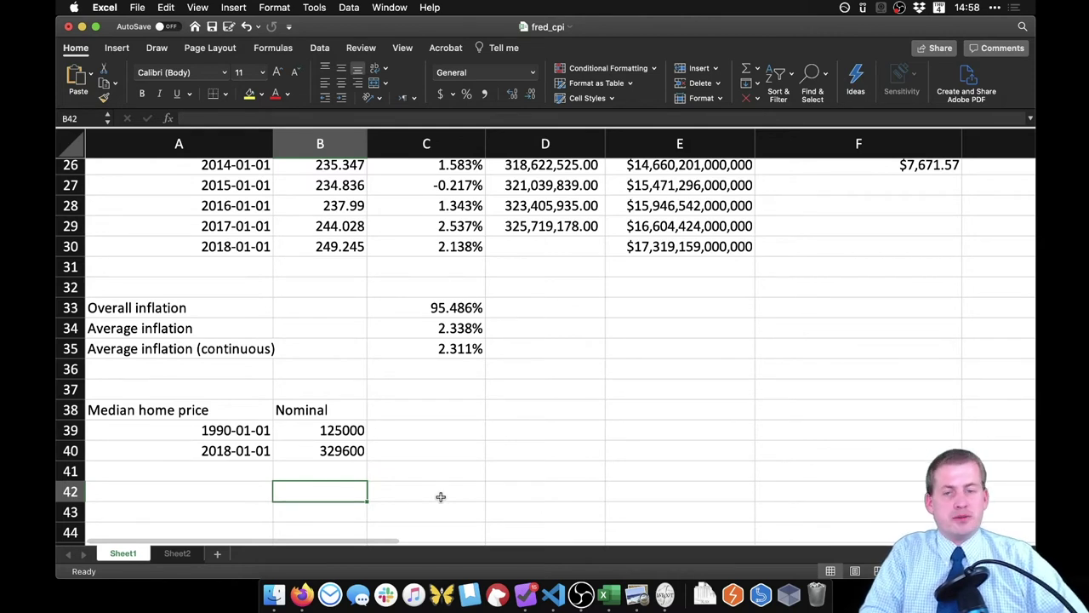
type("=")
key("Up")
key("Up")
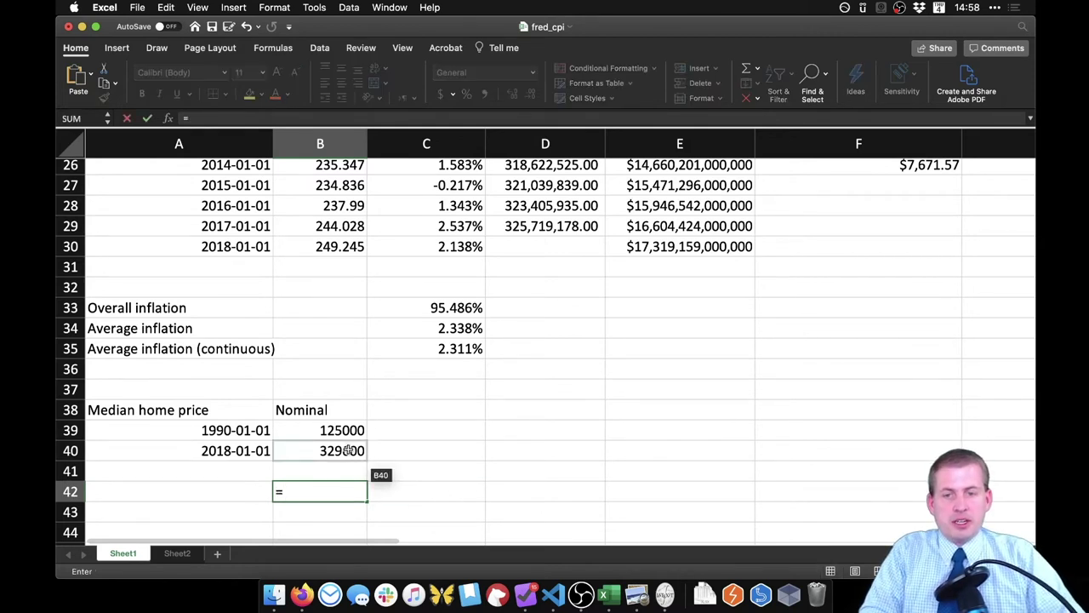
type("/")
key("Up")
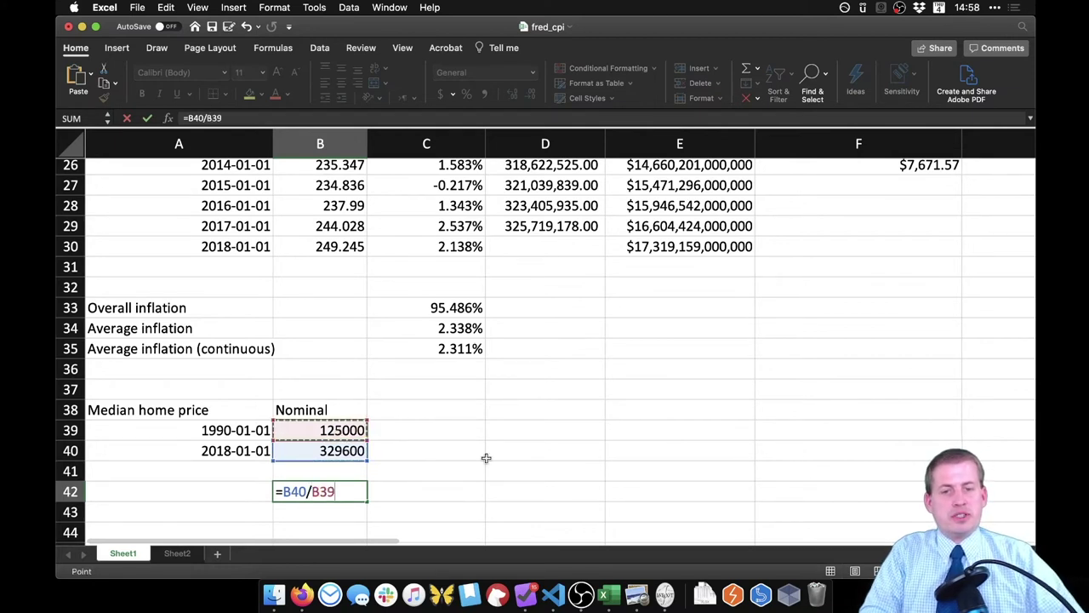
type(")")
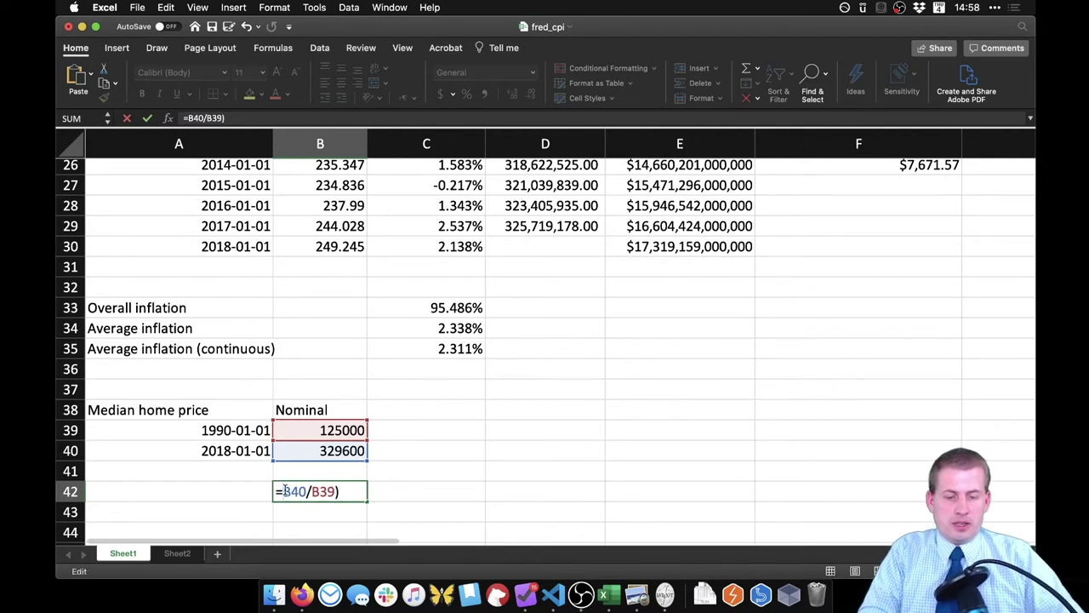
type("(")
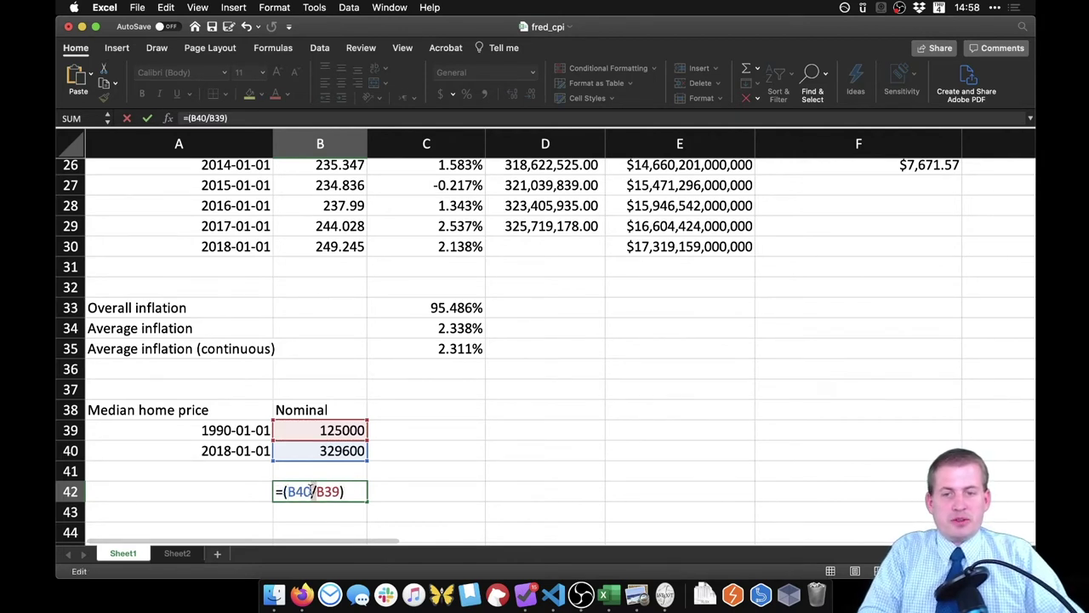
left_click(313, 491)
key("BackSpace")
type("-")
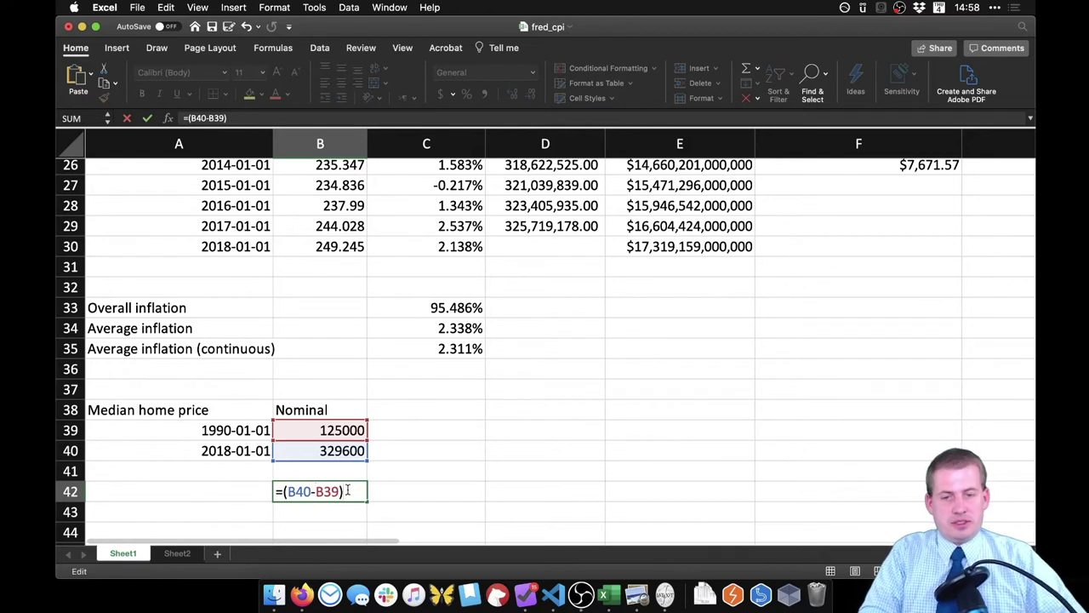
left_click(332, 431)
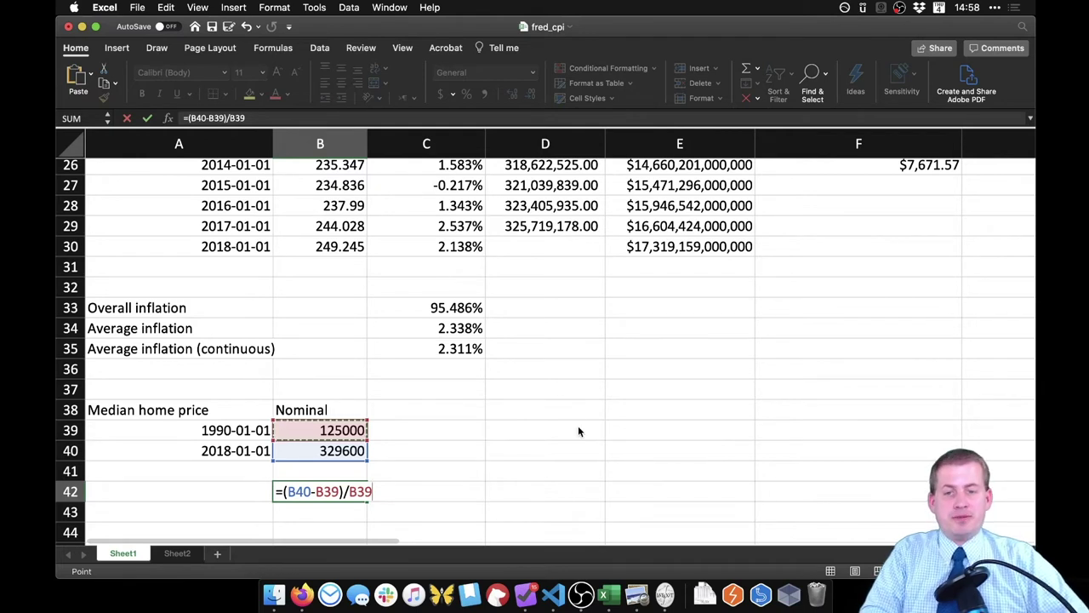
key("Return")
Step: Format the nominal price change in B42 as a percentage with two decimal places
left_click(320, 493)
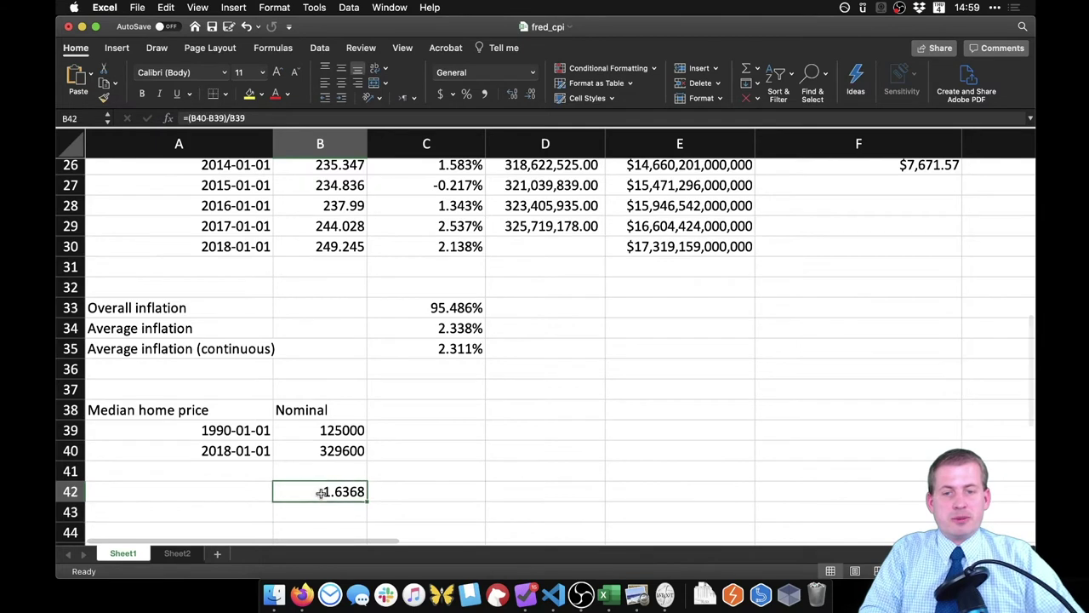
left_click(466, 94)
left_click(514, 94)
left_click(514, 94)
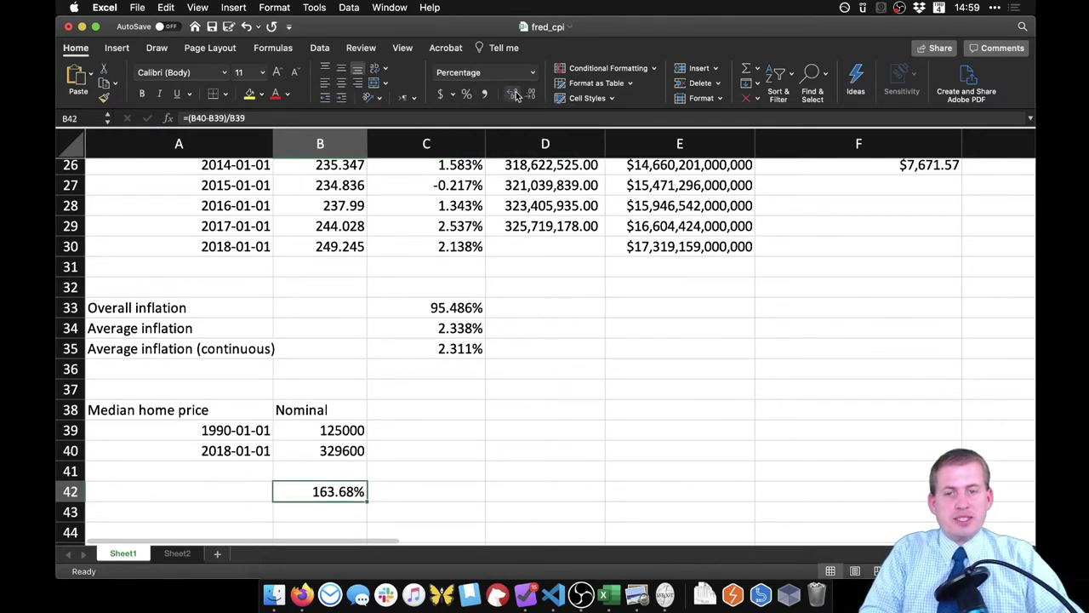
left_click(413, 475)
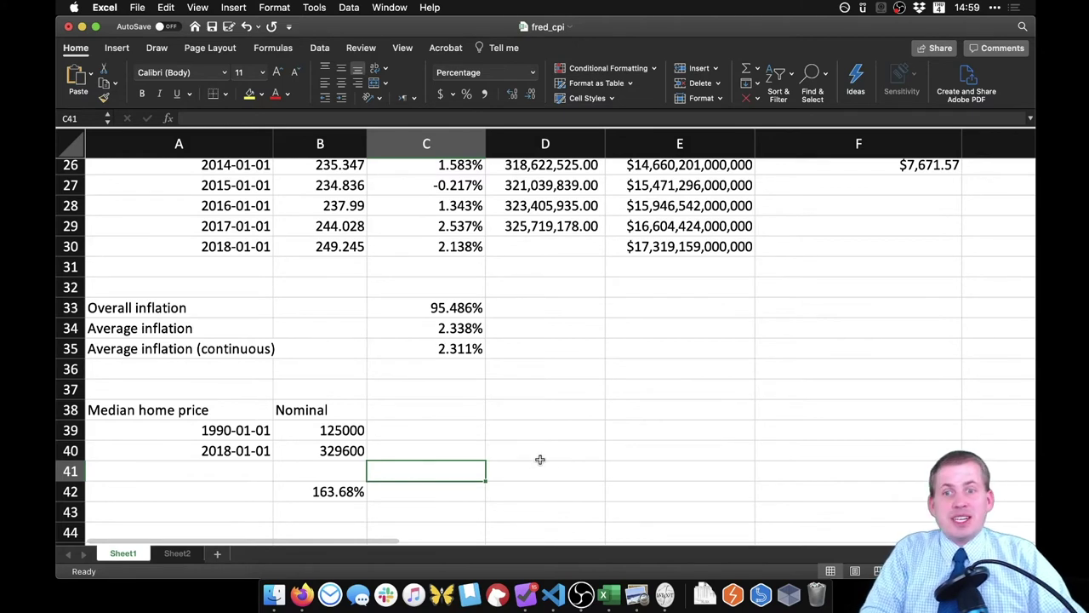
left_click(333, 434)
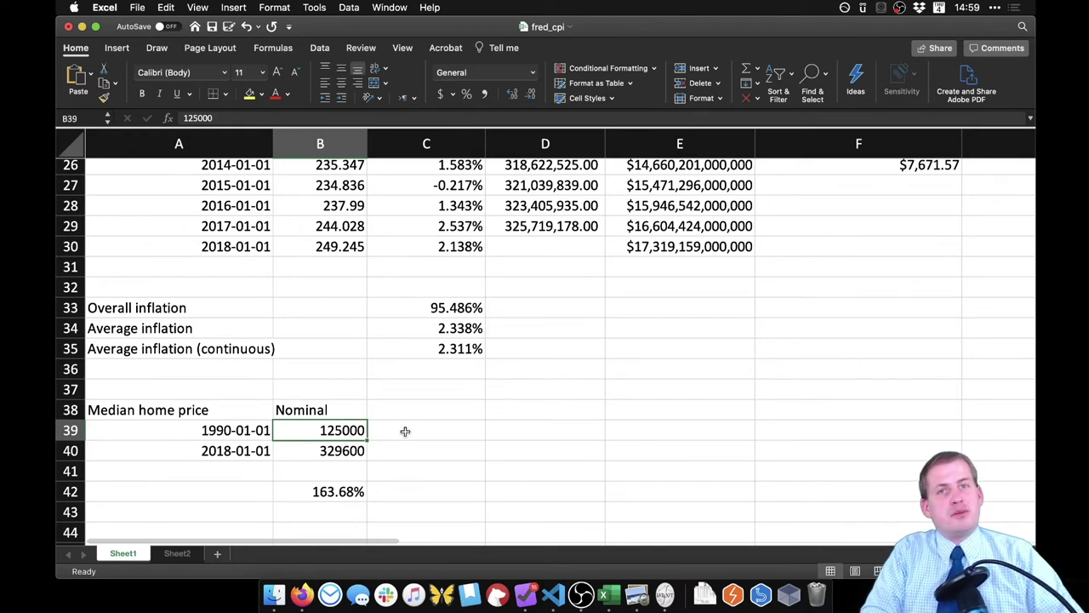
left_click(348, 449)
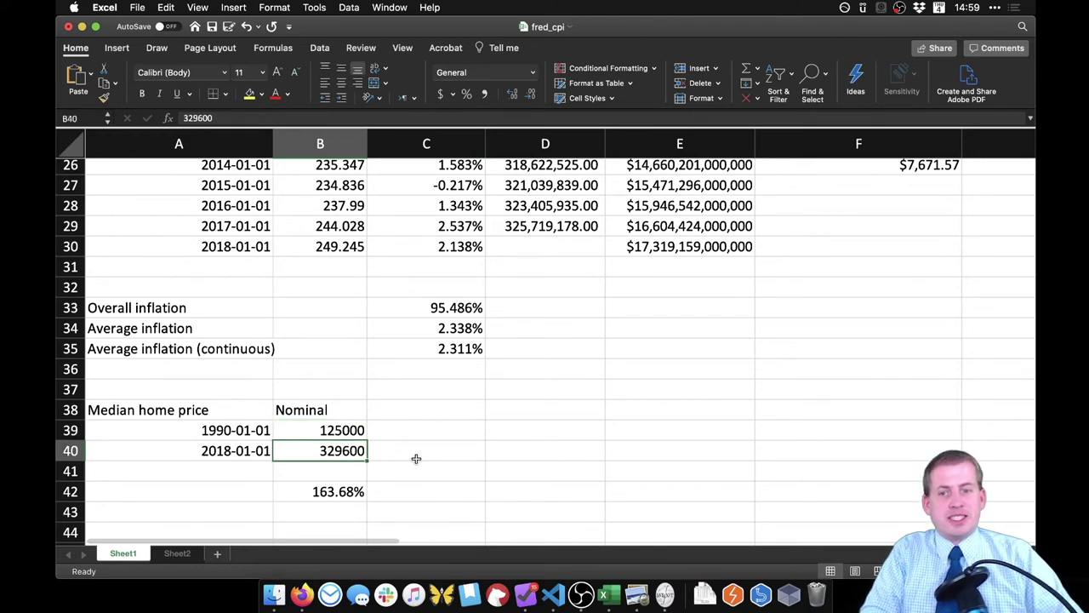
left_click_drag(337, 428, 328, 453)
scroll(425, 426, "up", 1)
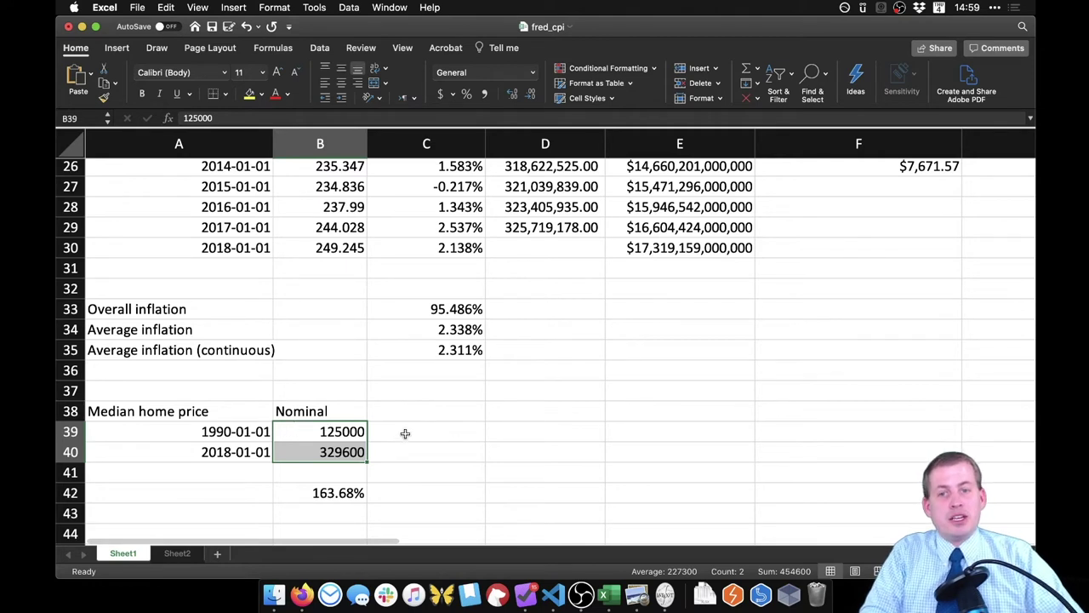
left_click(332, 453)
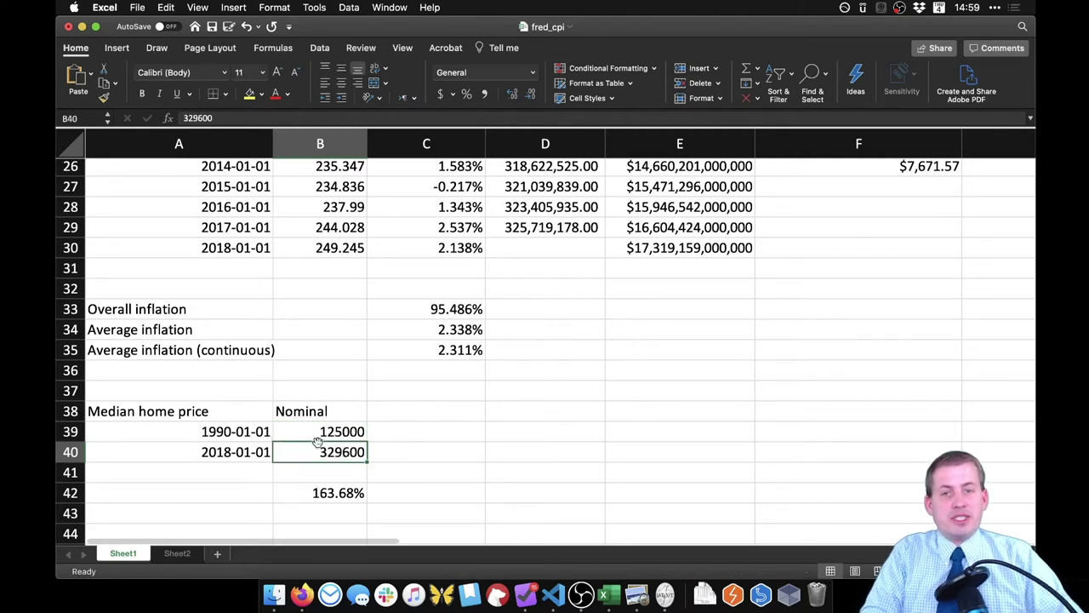
Step: Add the heading 2018 in C38 beside Nominal and set that cell's format to Number
left_click(418, 413)
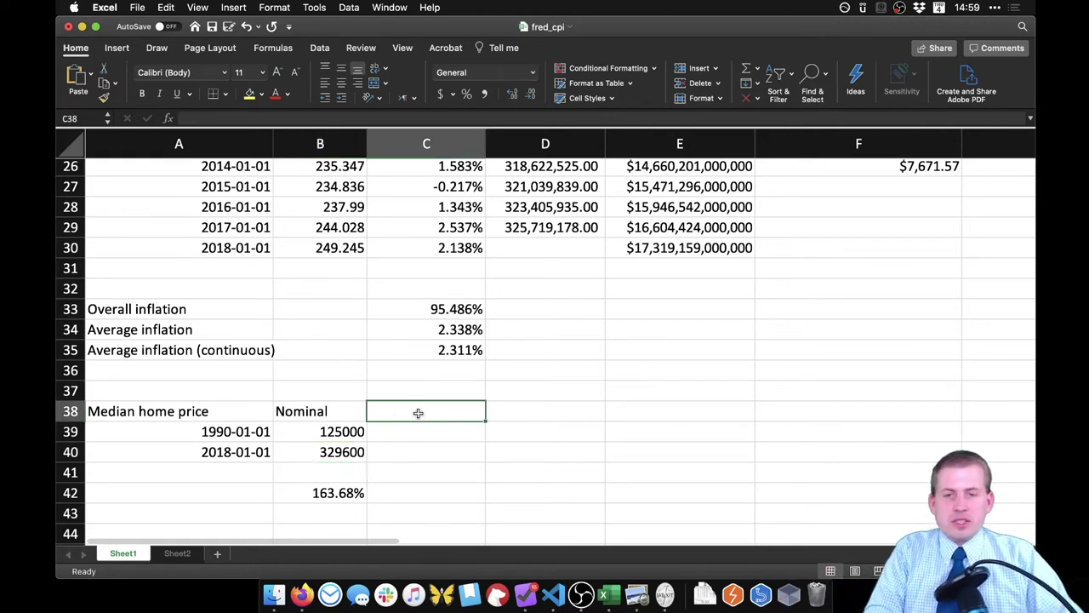
type("2018")
key("Delete")
key("Return")
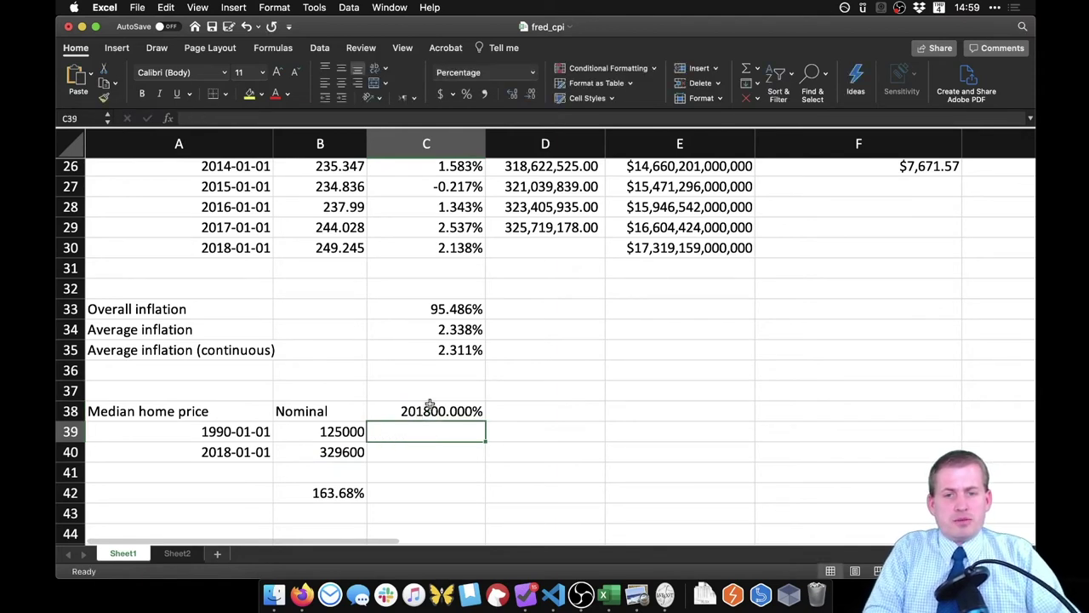
left_click(432, 409)
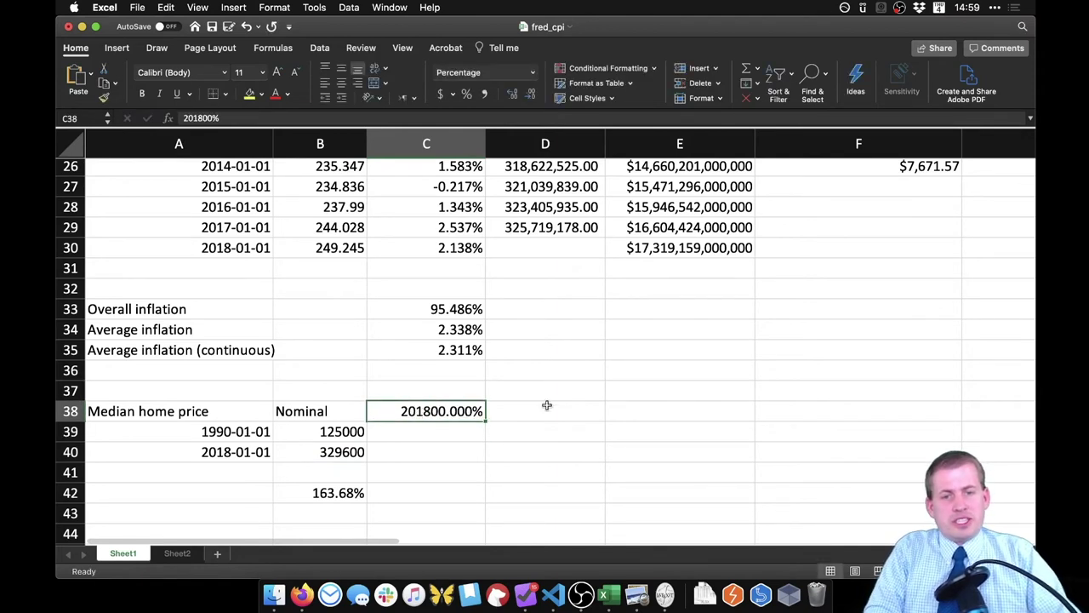
left_click(533, 72)
left_click(499, 126)
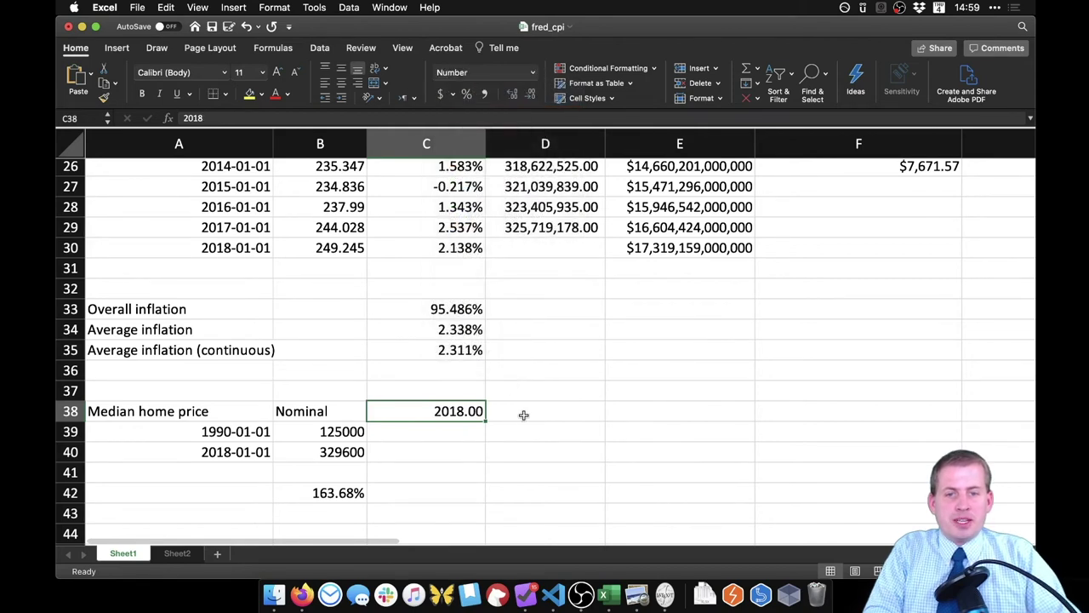
Step: Convert the 1990 nominal home price to 2018 dollars in C39 with =B39/(I2 / 100), using the 2018-based CPI for 1990
left_click(470, 439)
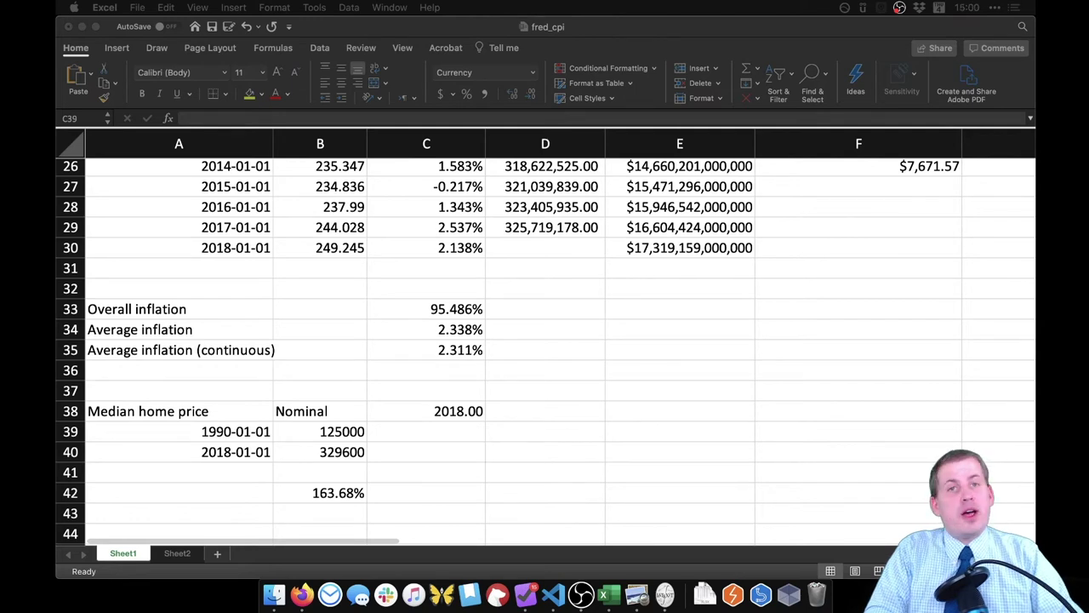
left_click(440, 438)
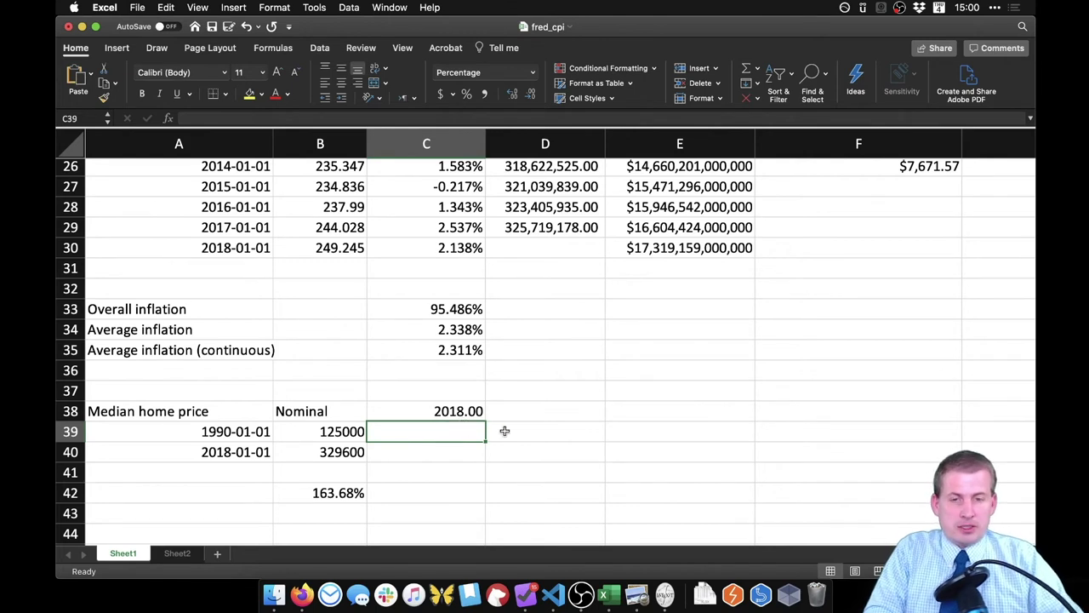
type("=")
left_click(339, 433)
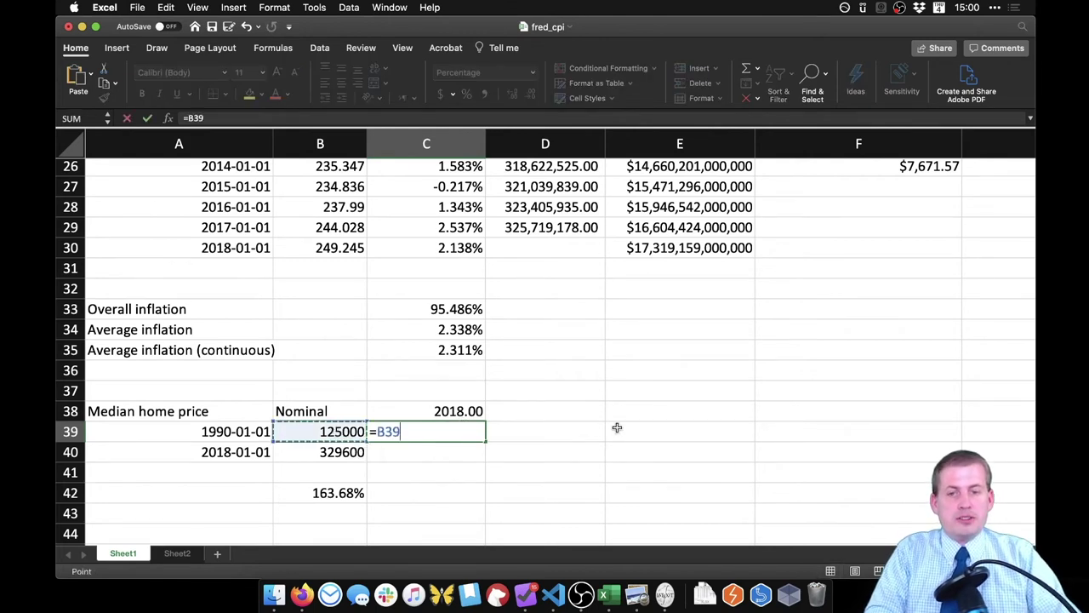
type("/(")
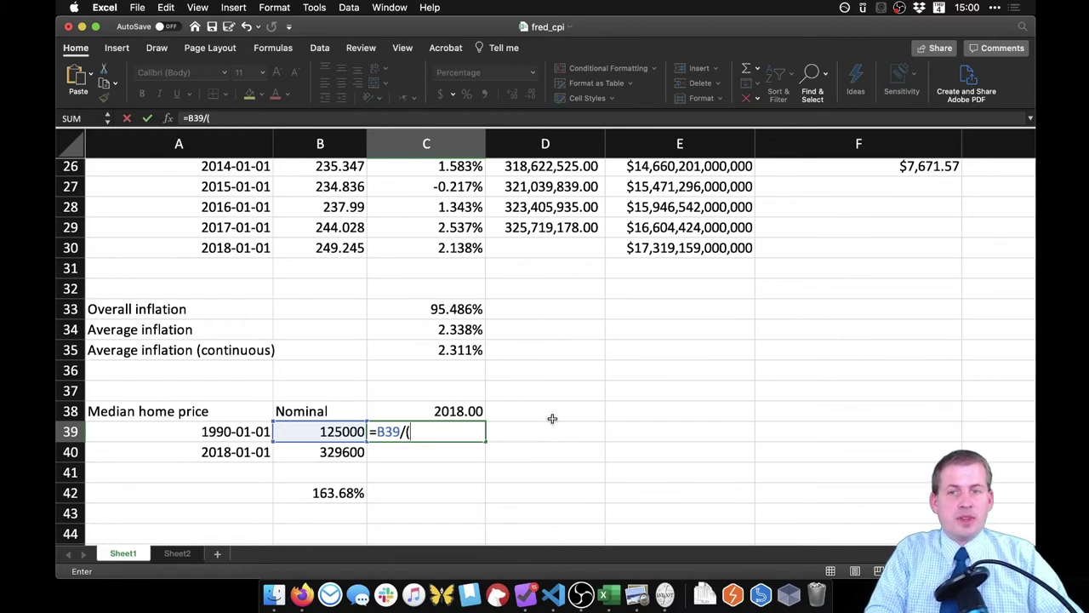
scroll(562, 426, "up", 10)
scroll(551, 417, "down", 1)
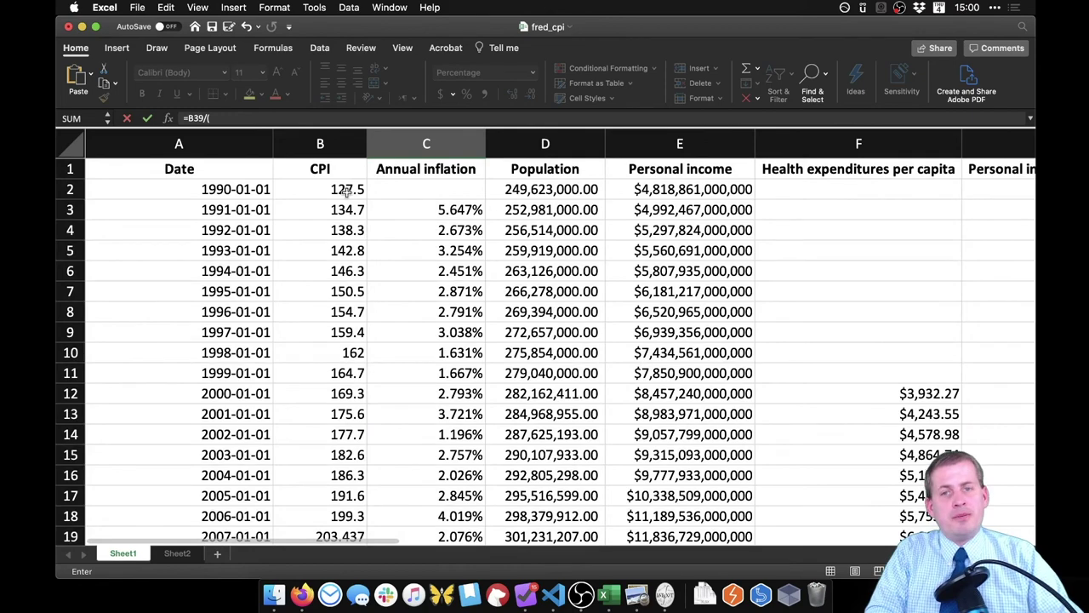
scroll(384, 221, "down", 12)
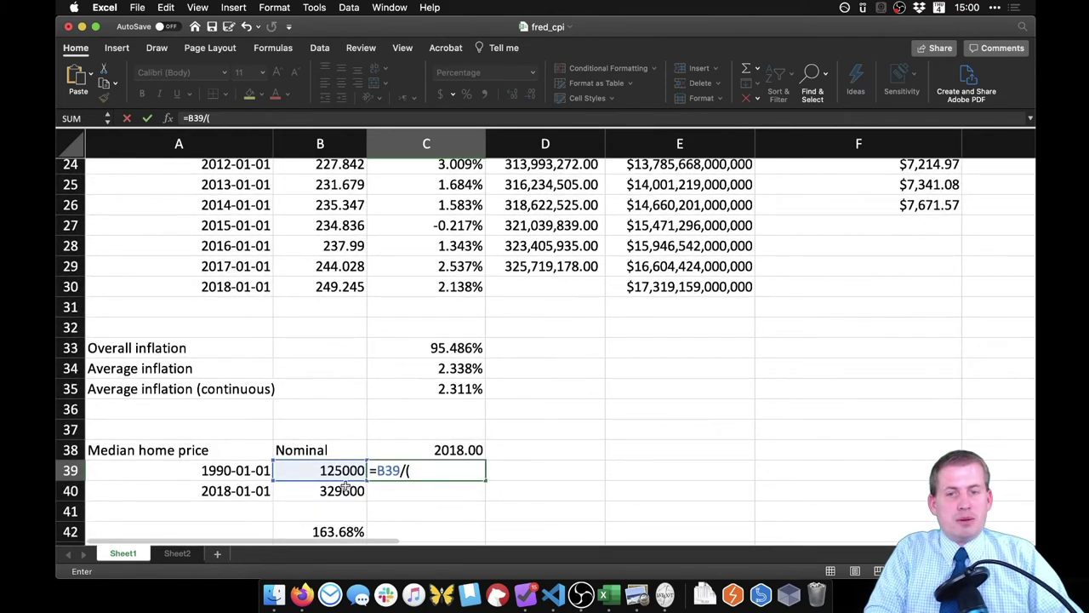
scroll(469, 318, "up", 12)
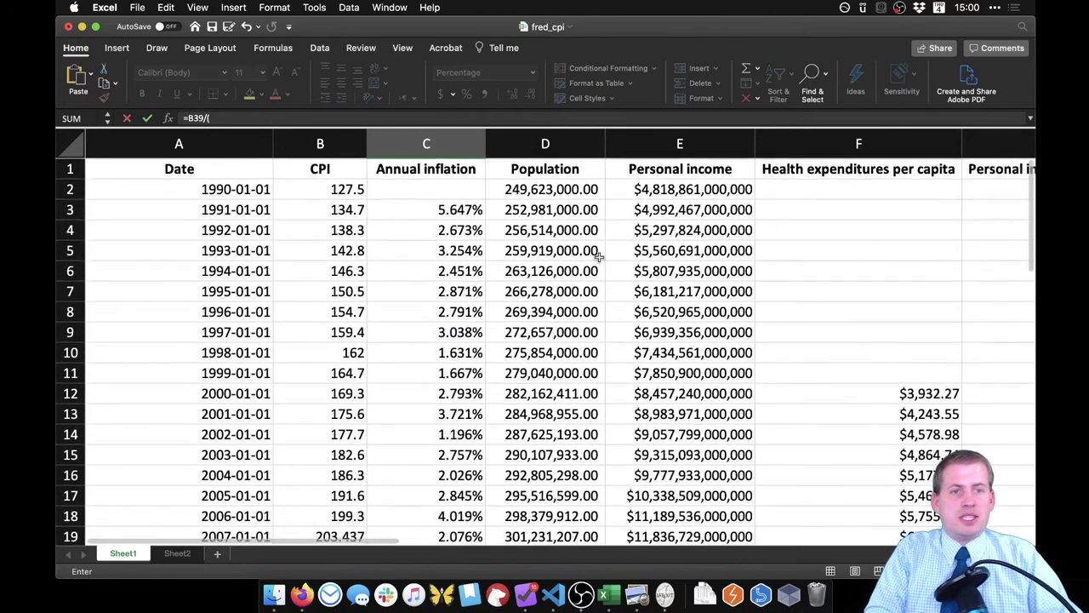
scroll(600, 255, "right", 3)
scroll(600, 255, "right", 5)
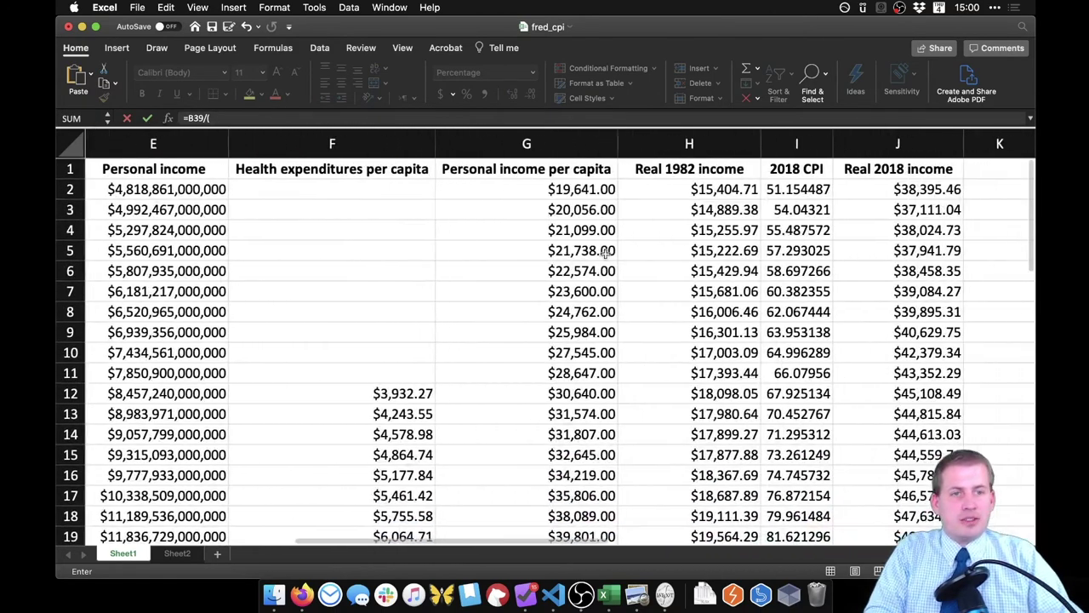
left_click(809, 189)
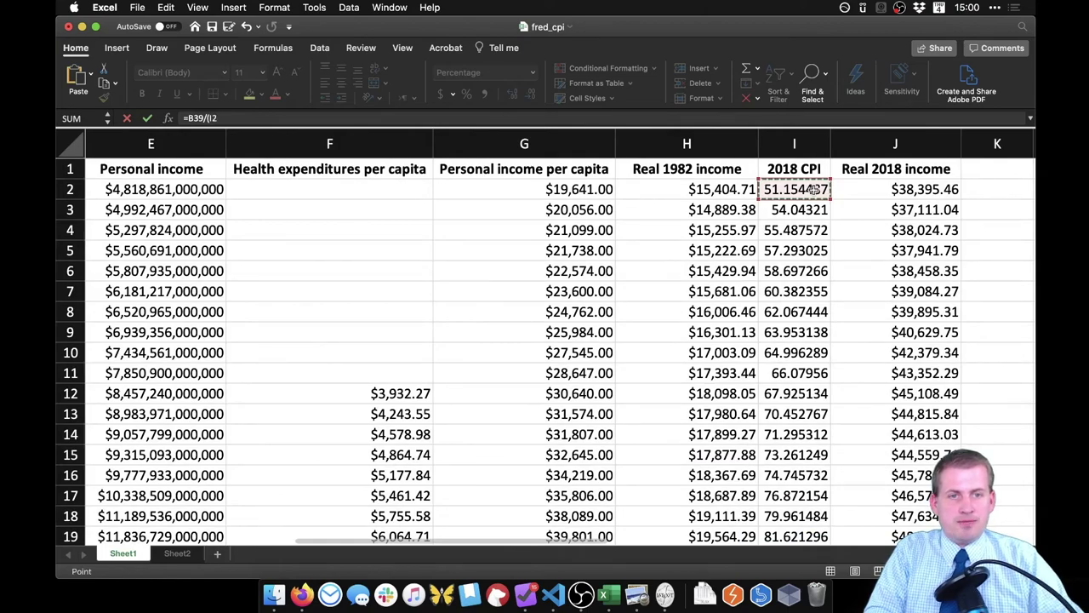
scroll(638, 222, "left", 7)
scroll(460, 218, "down", 10)
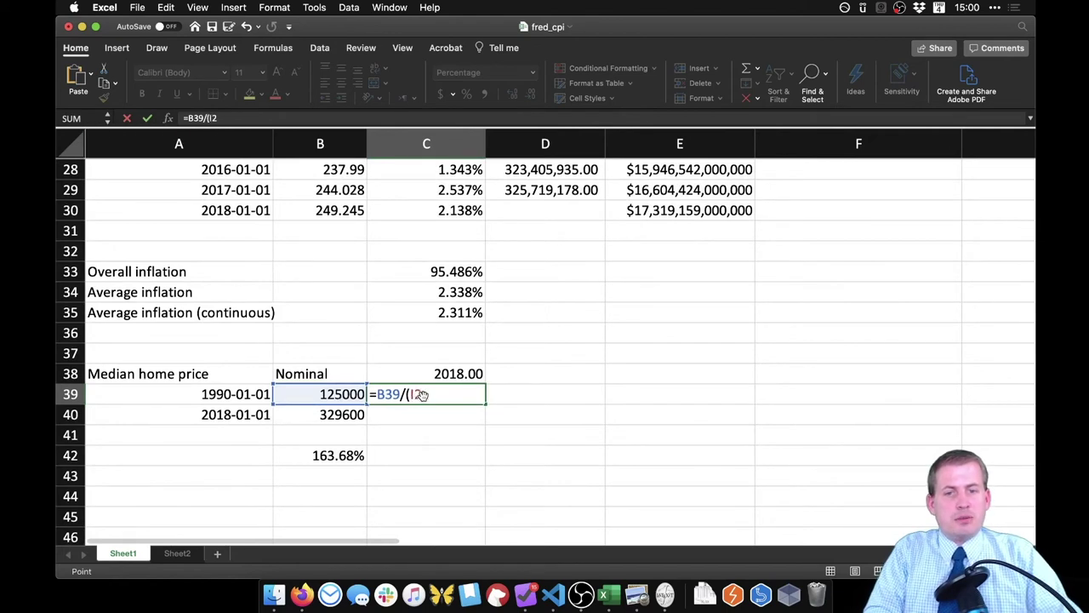
type("/ 100")
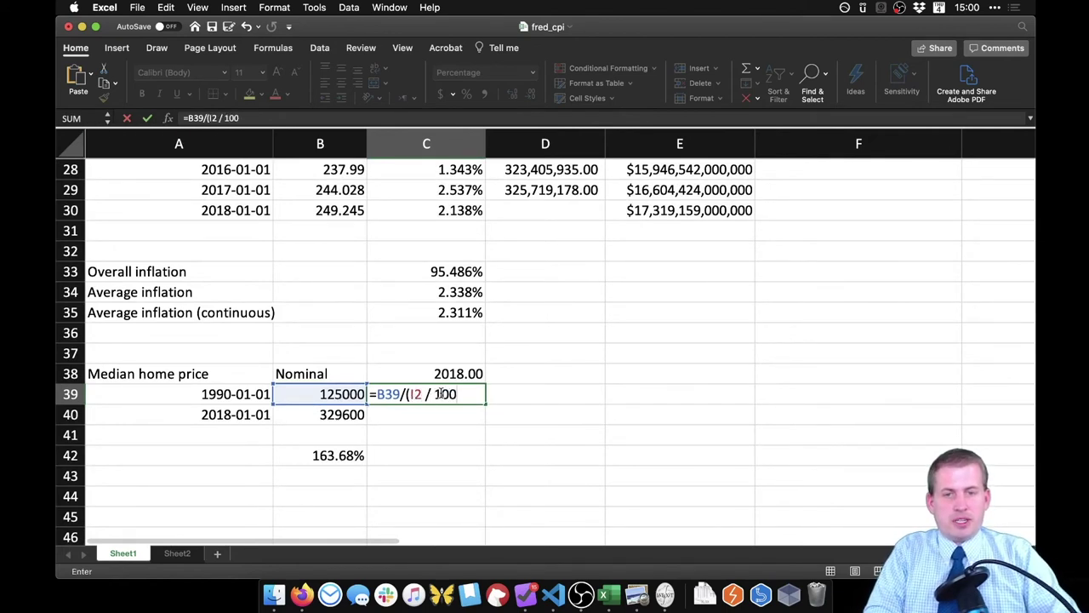
type(")")
key("Return")
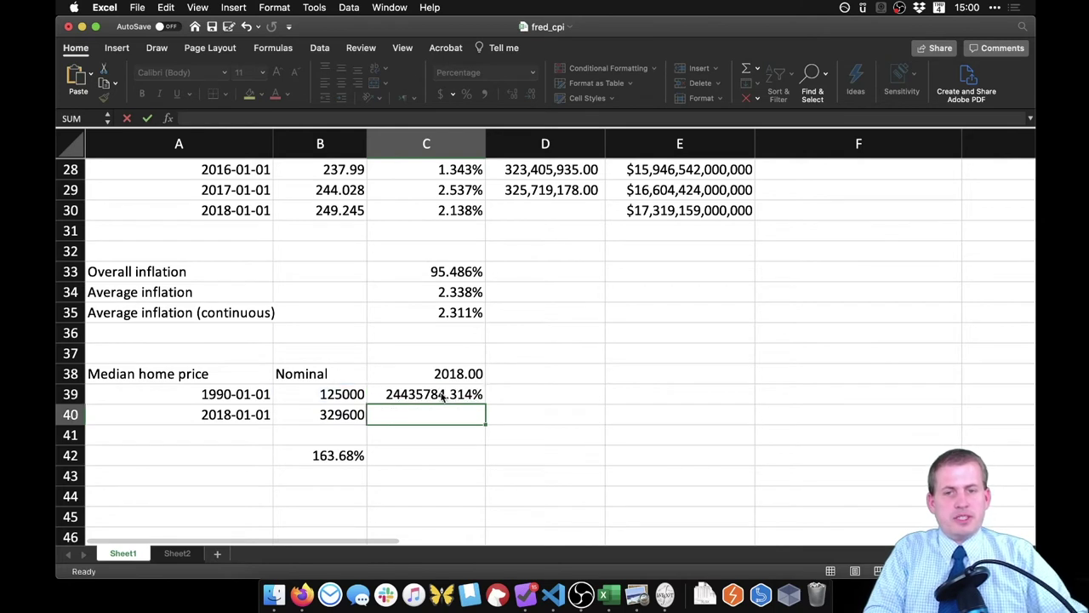
Step: Format C39:C40 as Number with no decimal places
key("Up")
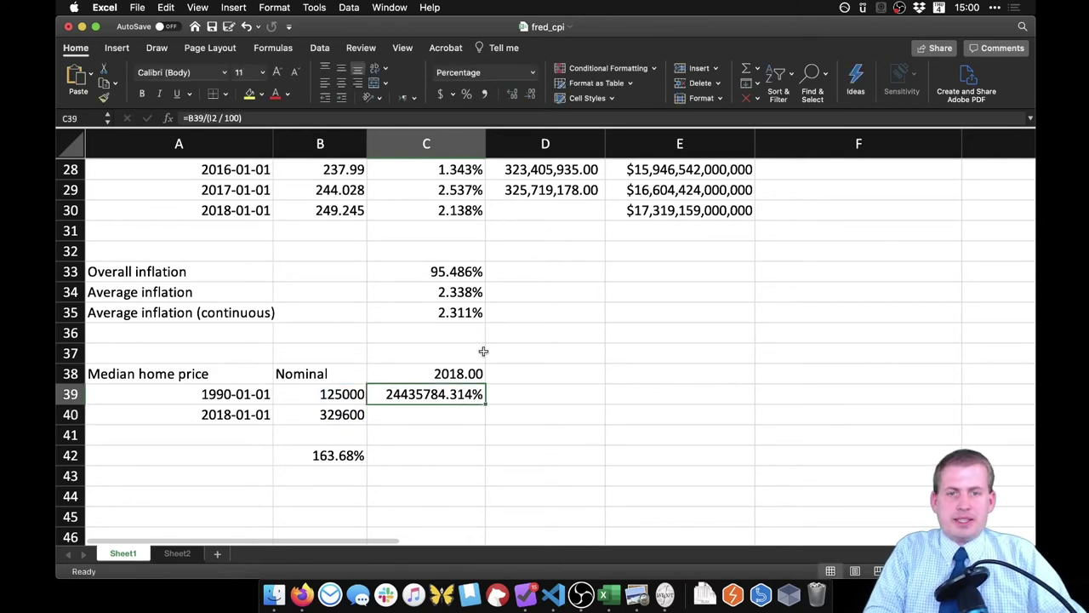
left_click_drag(460, 417, 452, 395)
left_click(534, 77)
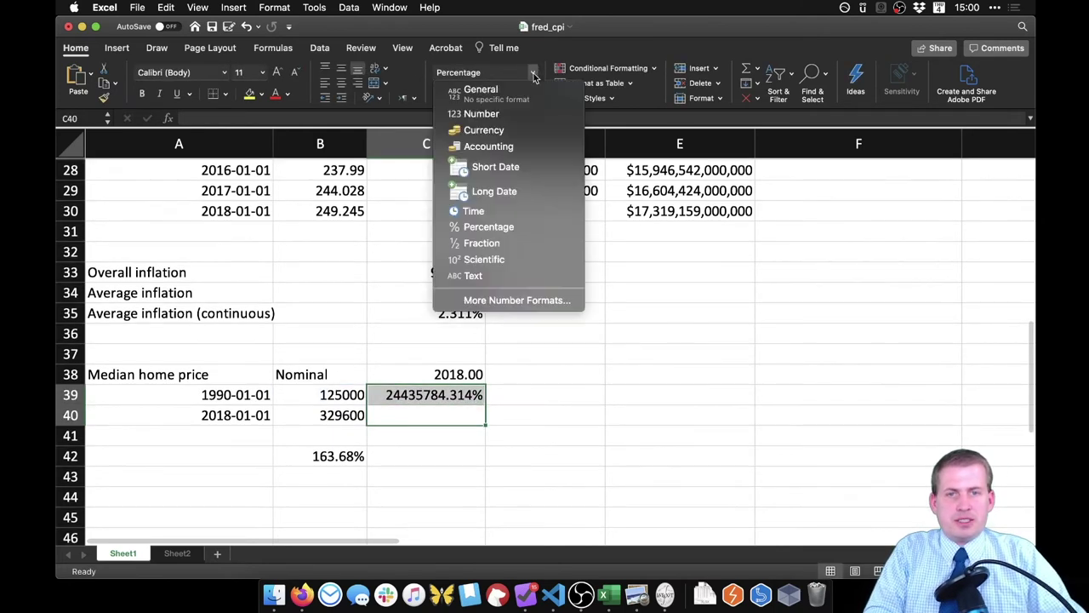
left_click(519, 113)
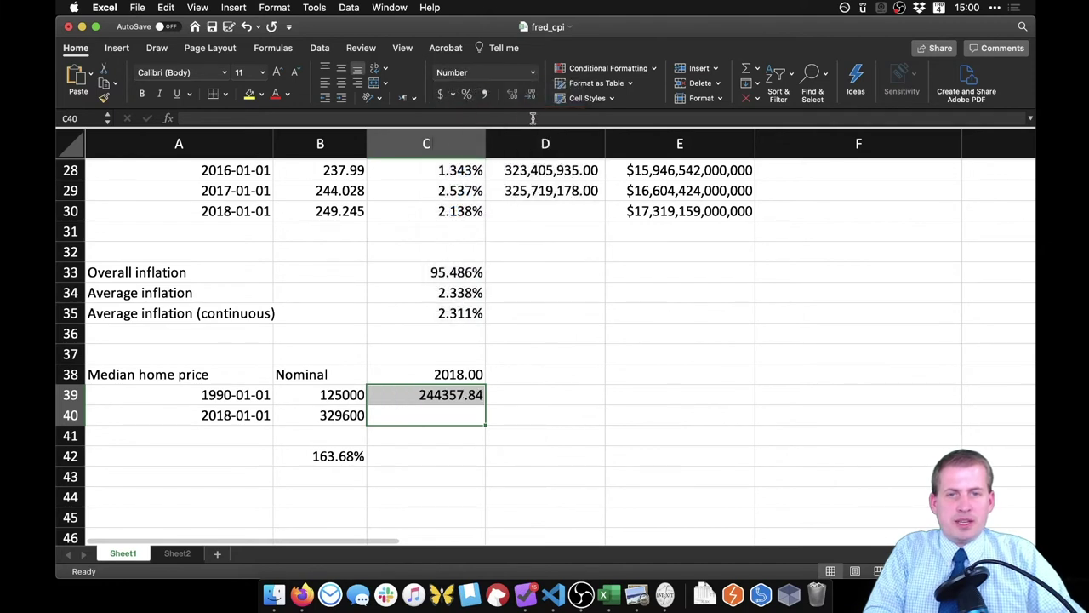
left_click(530, 93)
left_click(529, 94)
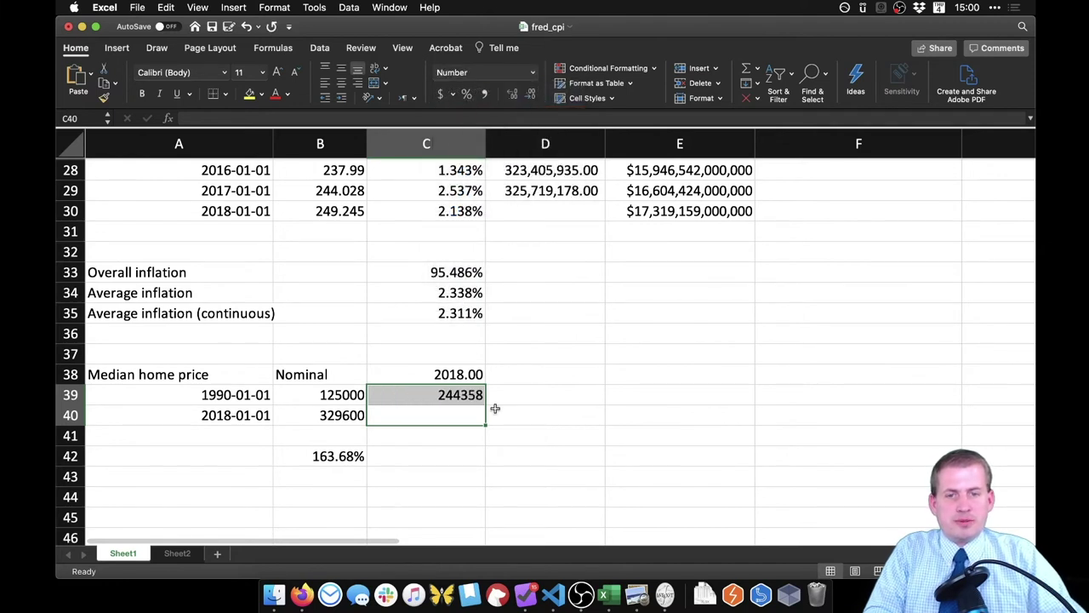
Step: Compare the 1990 median home price in nominal terms with its 2018-dollar equivalent, checking cells B39 and C39
key("Up")
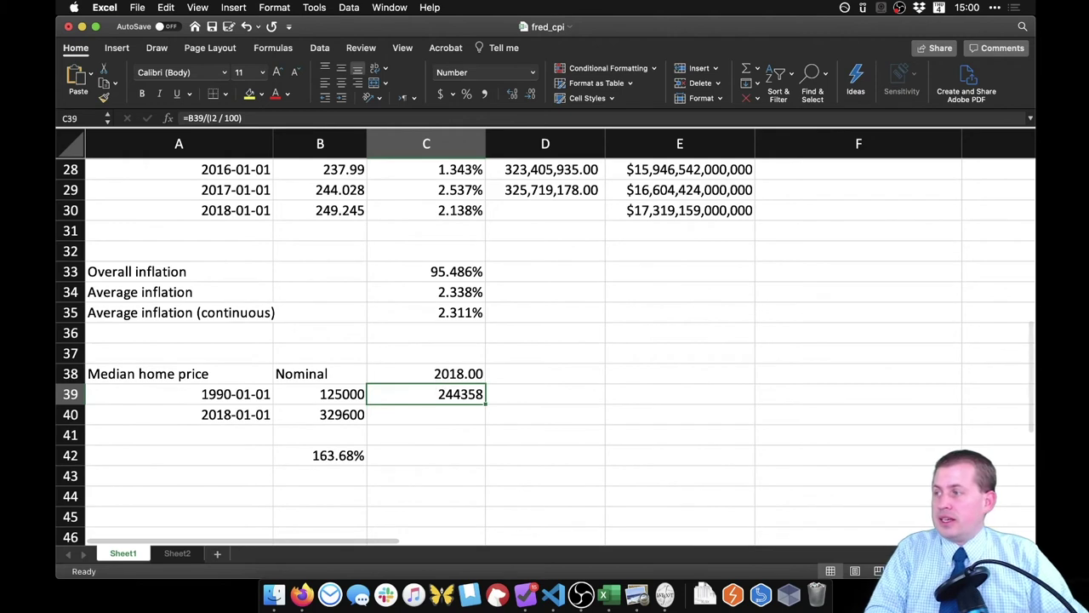
left_click(459, 374)
left_click(363, 387)
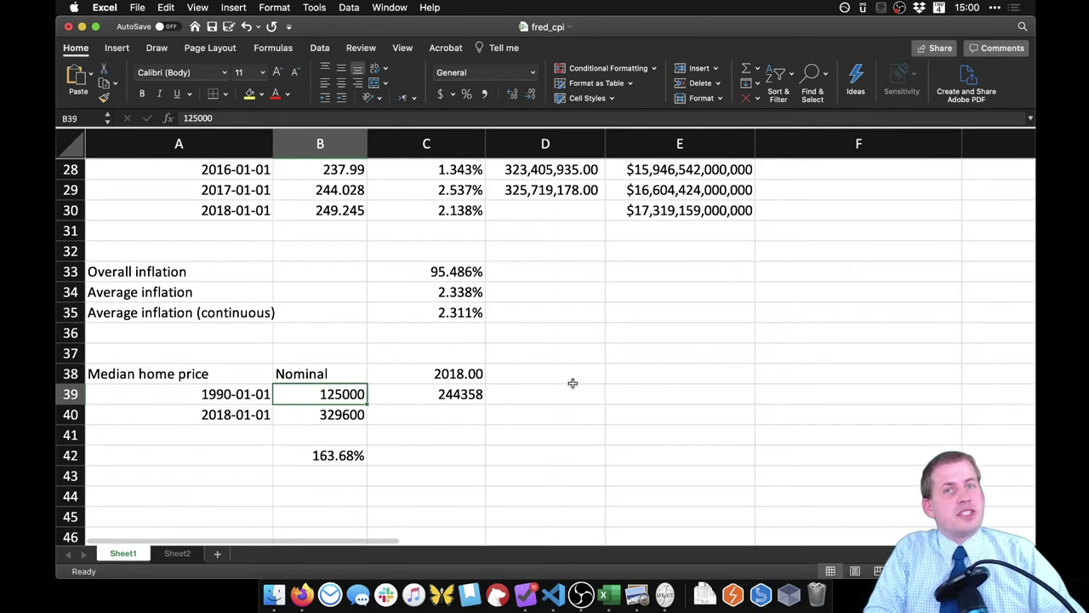
left_click(481, 374)
left_click(484, 391)
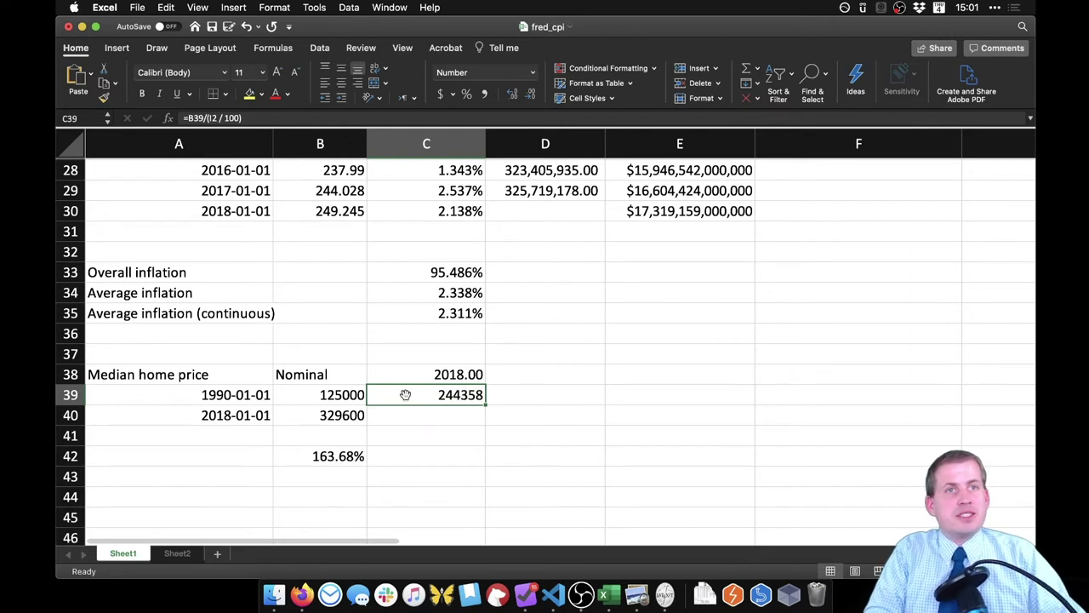
left_click(334, 400)
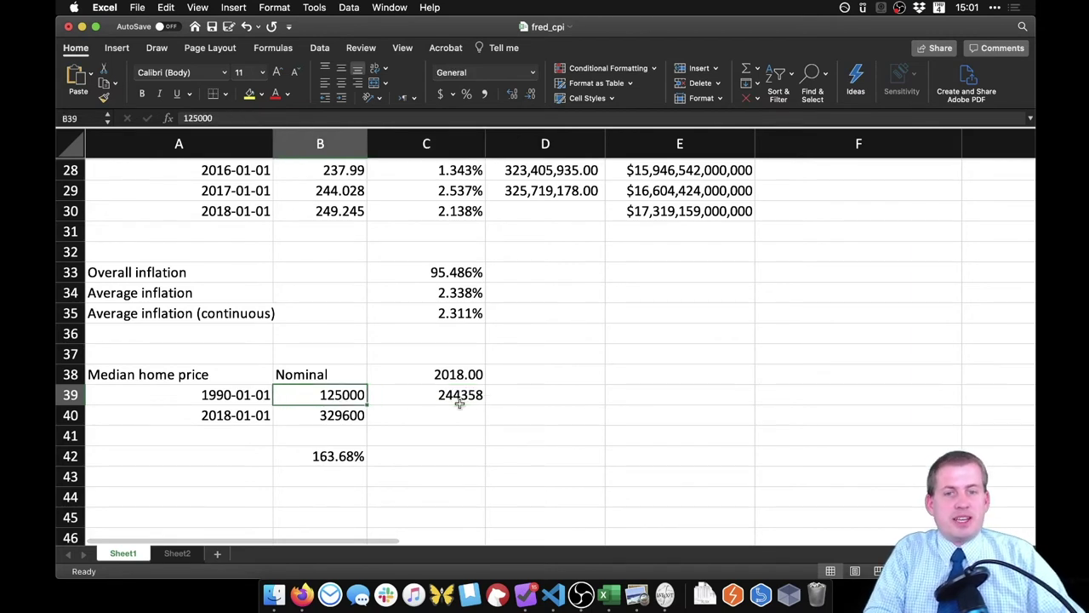
left_click(460, 403)
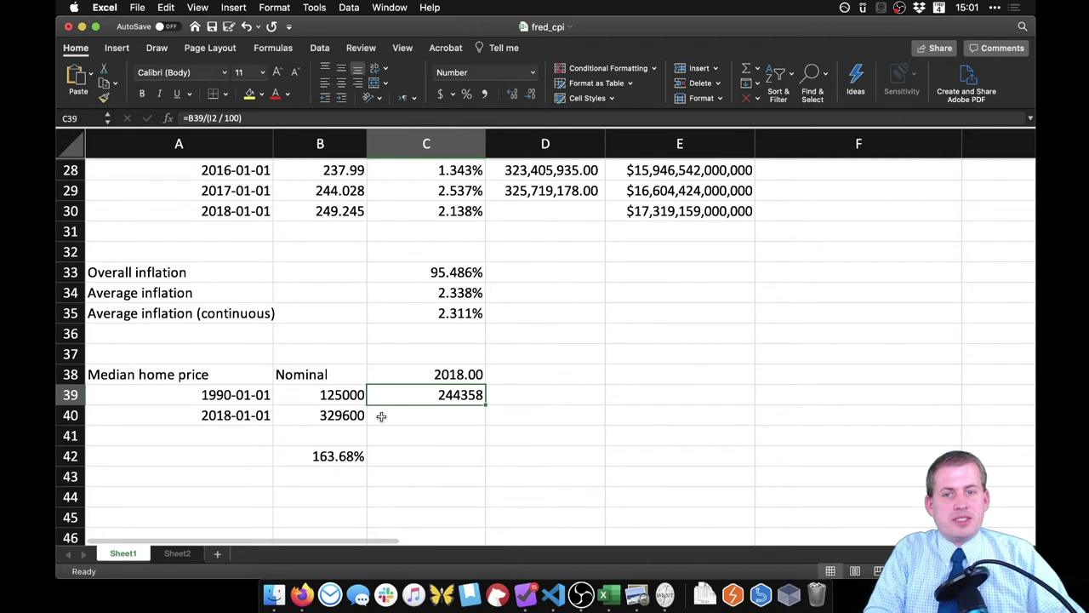
left_click(340, 417)
Step: Carry the 2018 nominal home price over to C40 with =B40
left_click(455, 415)
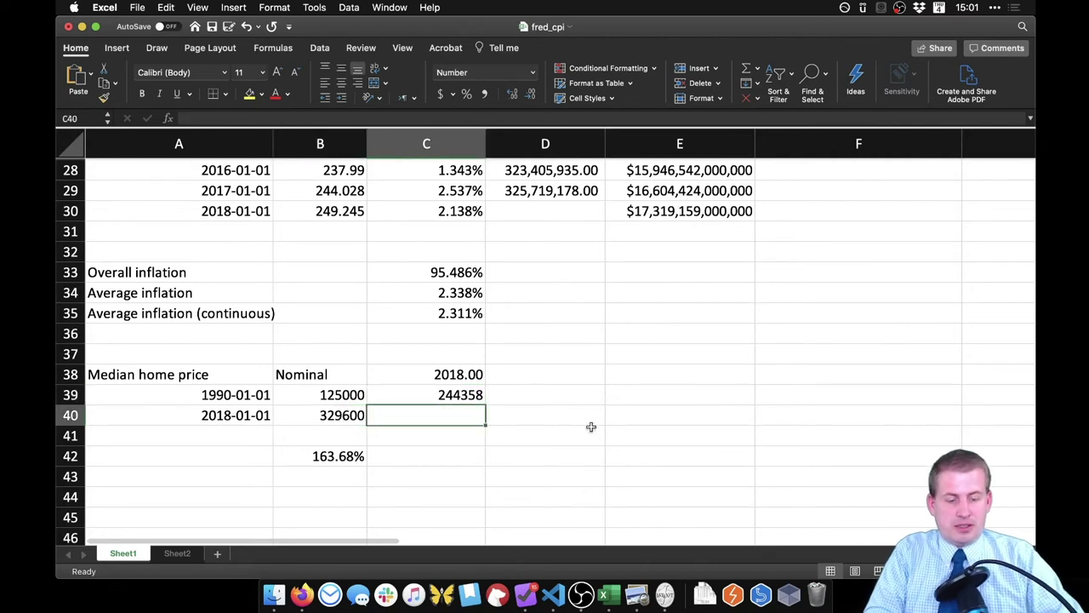
type("=")
key("Left")
key("Return")
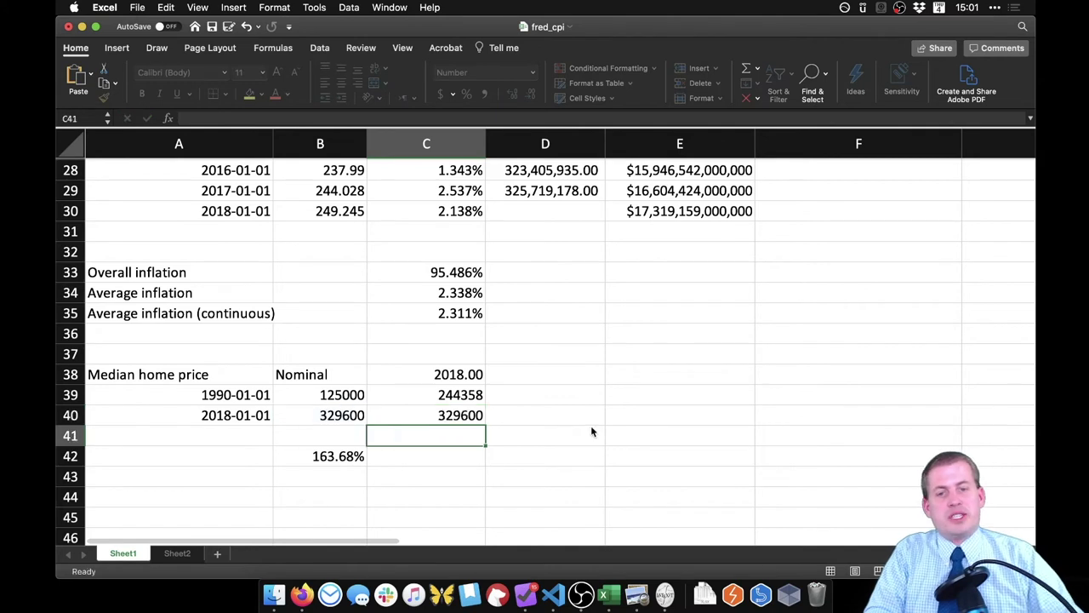
left_click(458, 414)
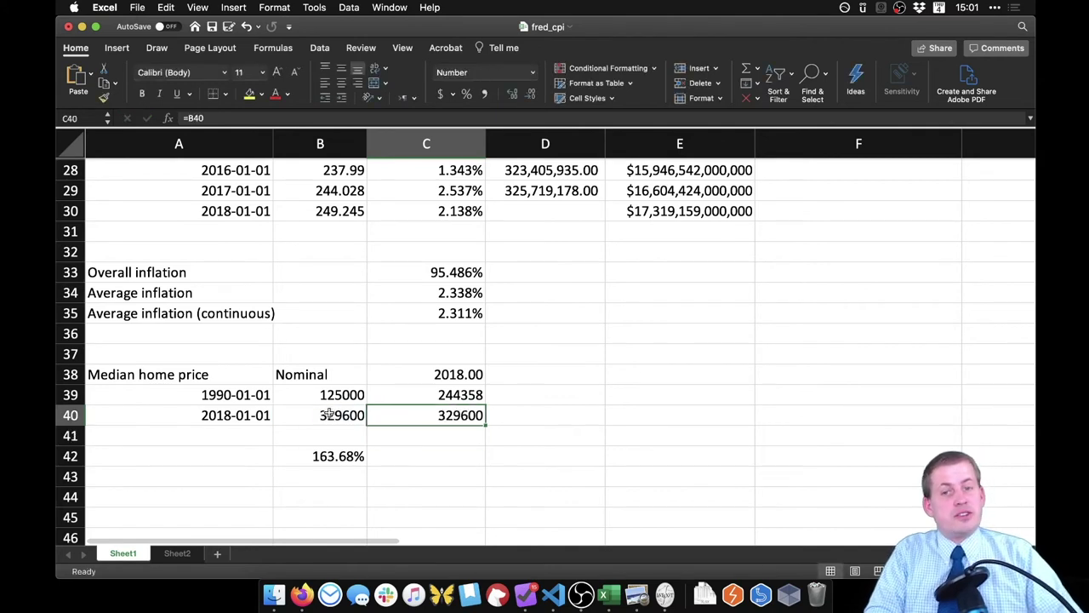
left_click(482, 396)
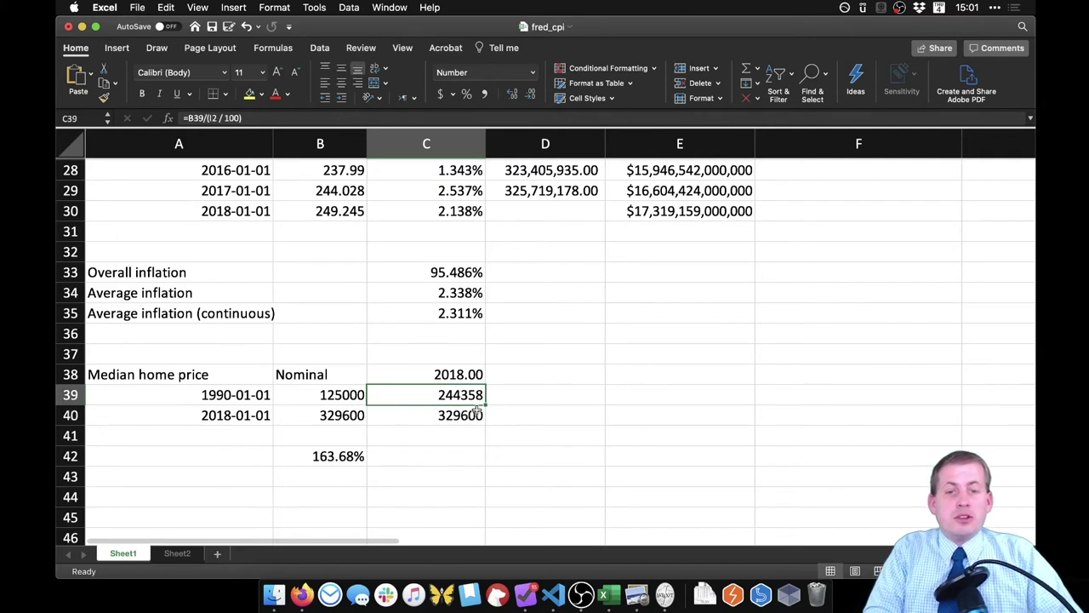
left_click_drag(477, 398, 464, 417)
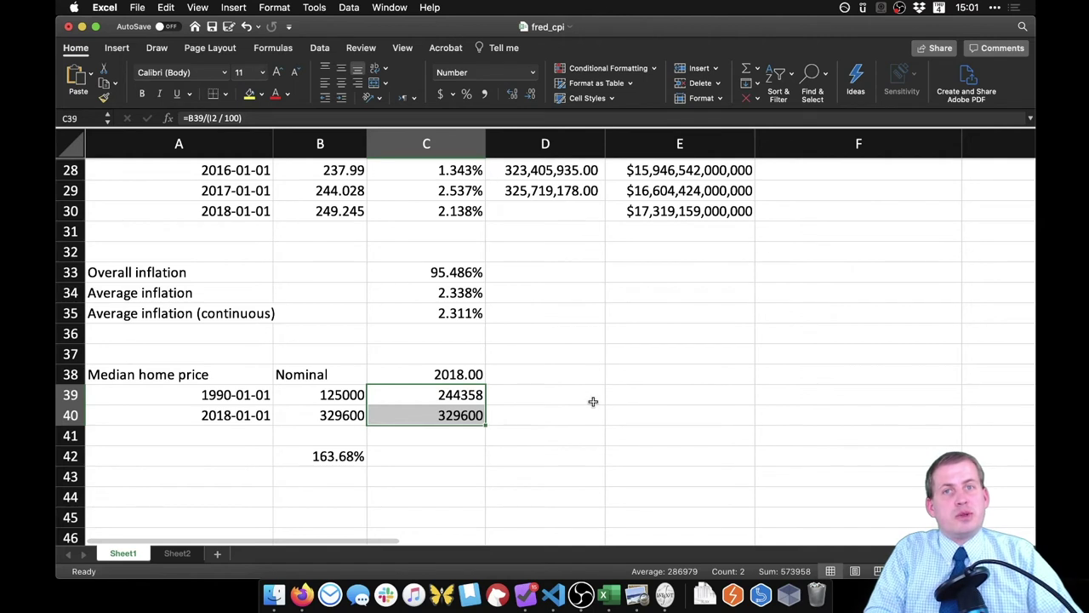
left_click_drag(486, 396, 478, 395)
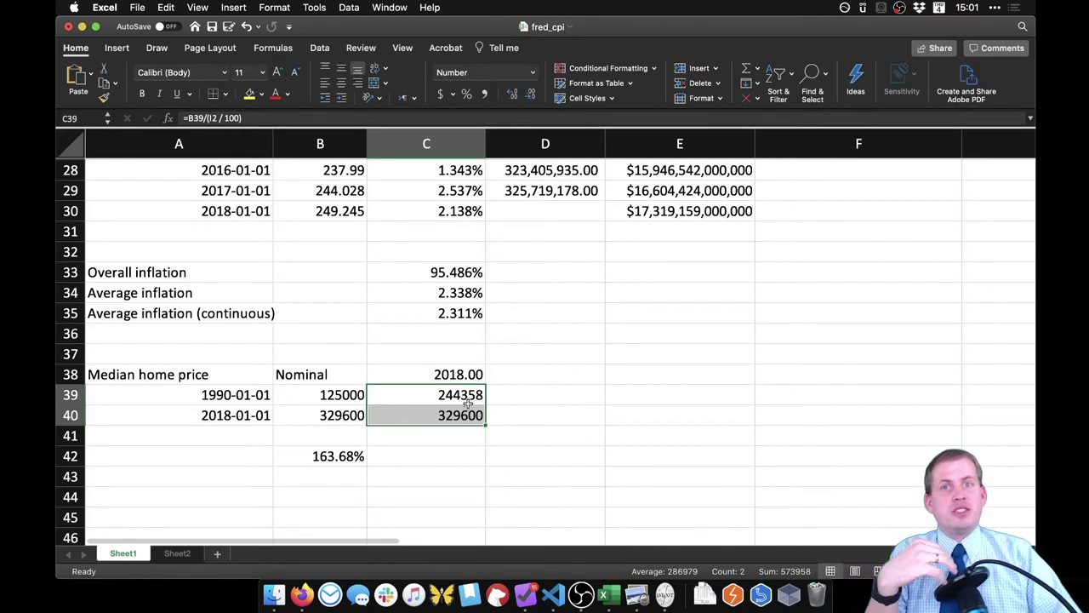
Step: Calculate the relative change in the 2018-dollar home price in C42 with =(C40-C39)/C39
left_click(462, 451)
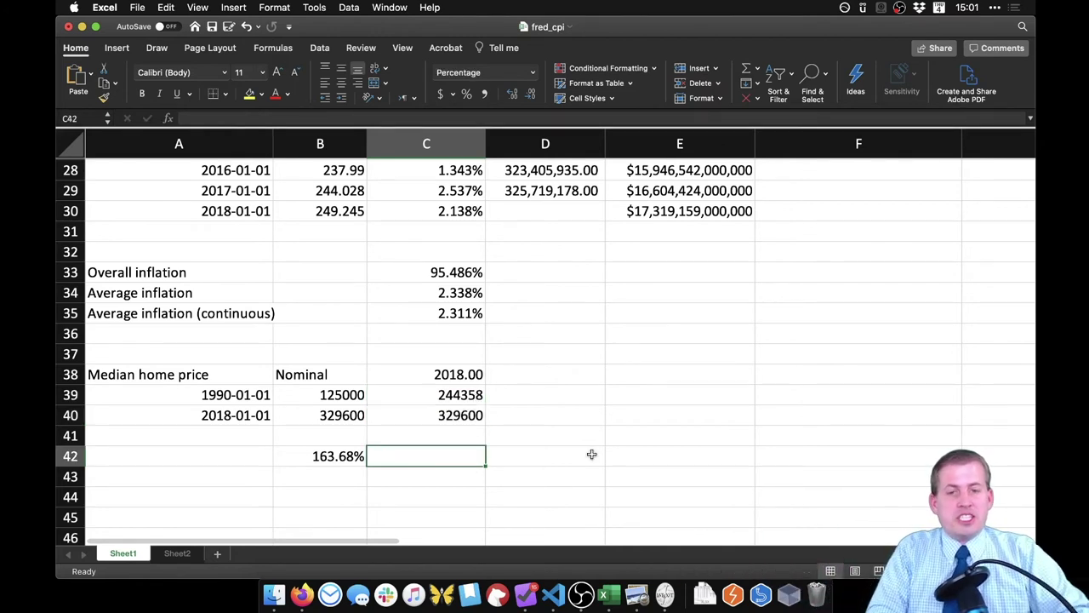
type("=")
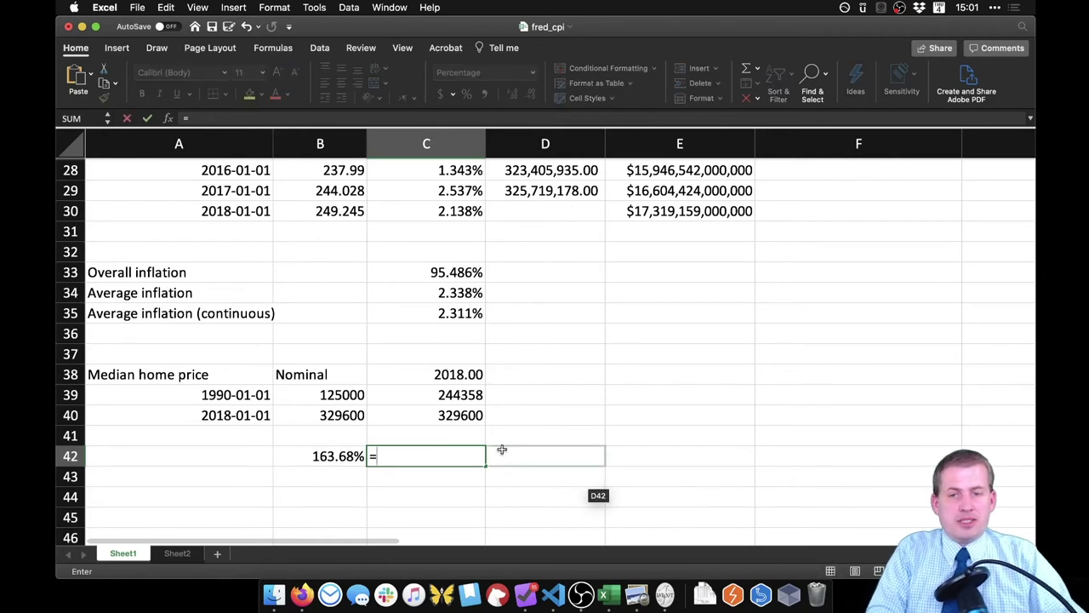
type("(")
left_click(464, 414)
type("-")
left_click(460, 395)
type(")/")
left_click(460, 395)
key("Return")
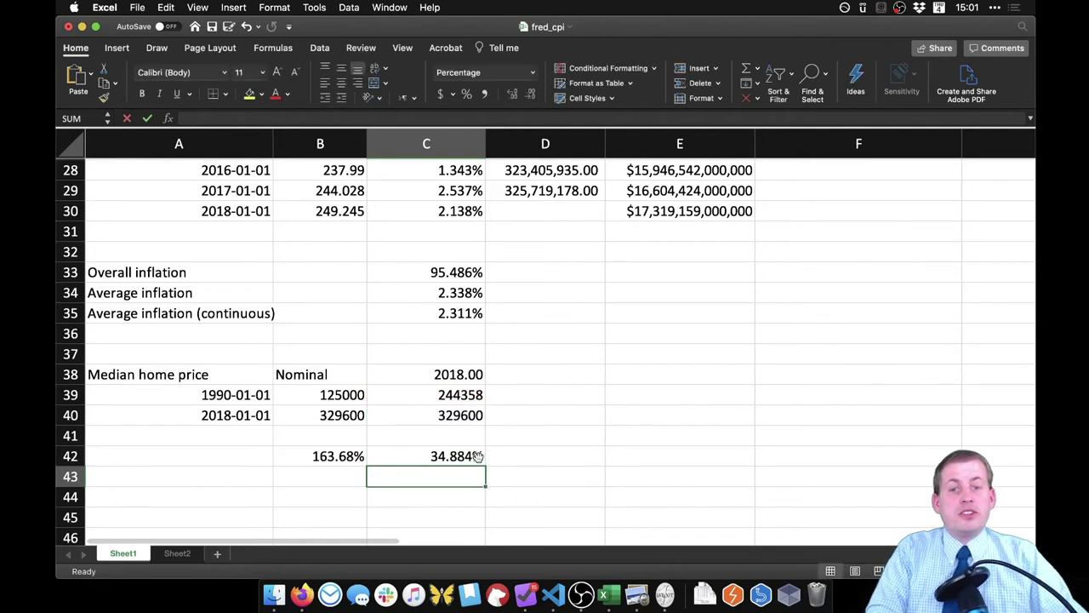
Step: Compare the nominal and inflation-adjusted price changes in B42 and C42 together with the underlying prices in rows 39 and 40
left_click(477, 457)
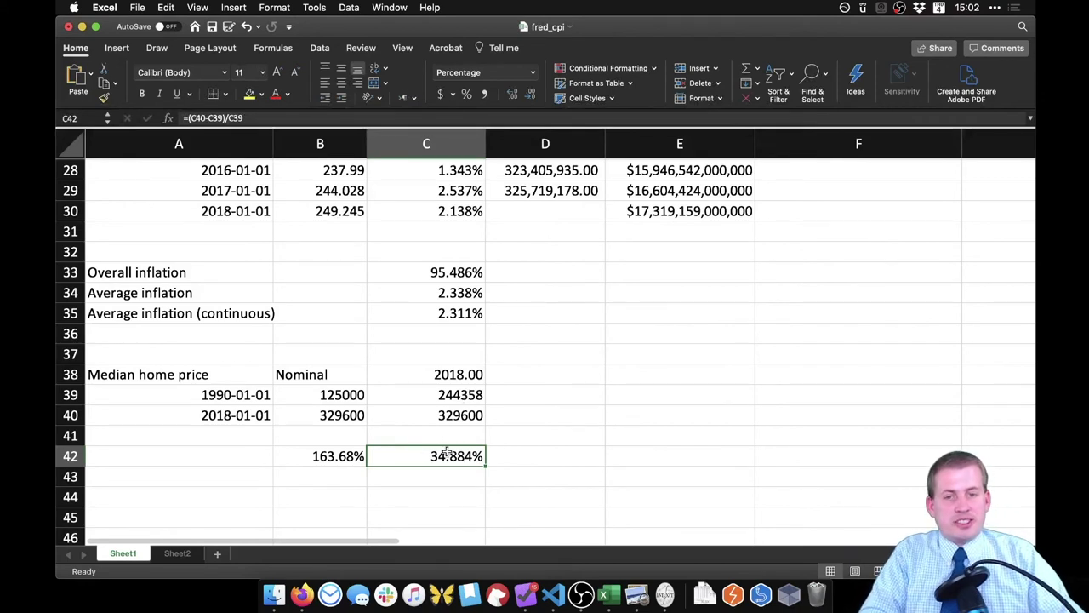
left_click(562, 451)
left_click_drag(465, 394, 467, 457)
left_click(562, 451)
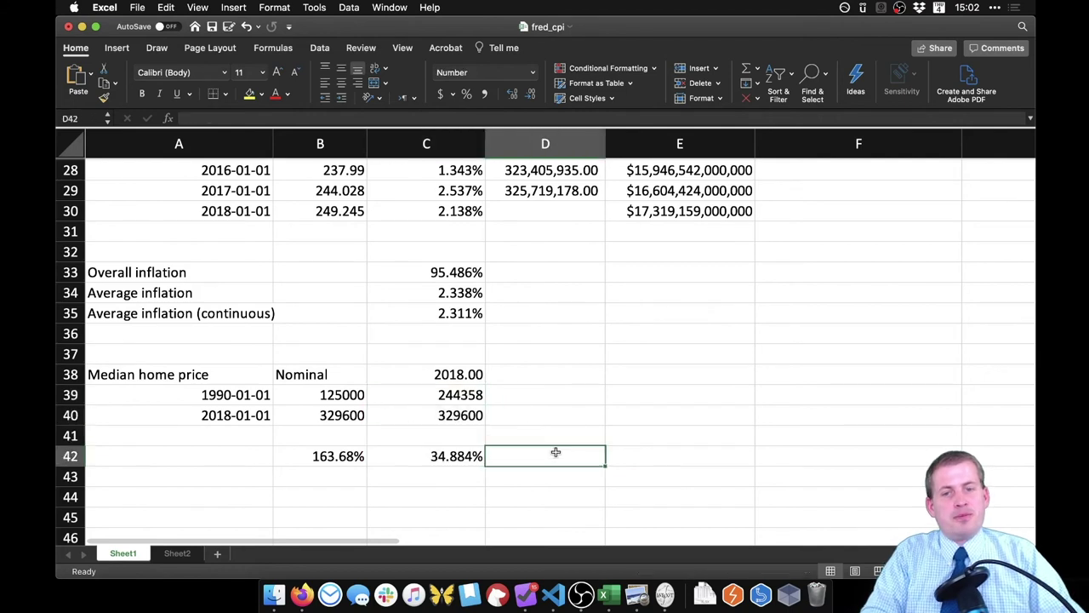
left_click(470, 457)
left_click(331, 452)
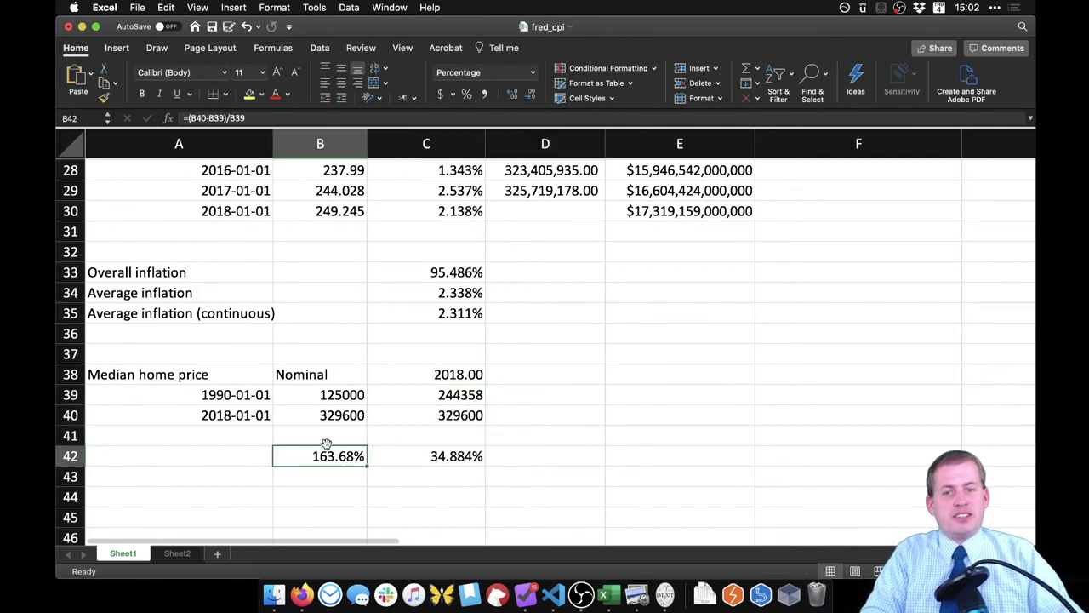
left_click(342, 394)
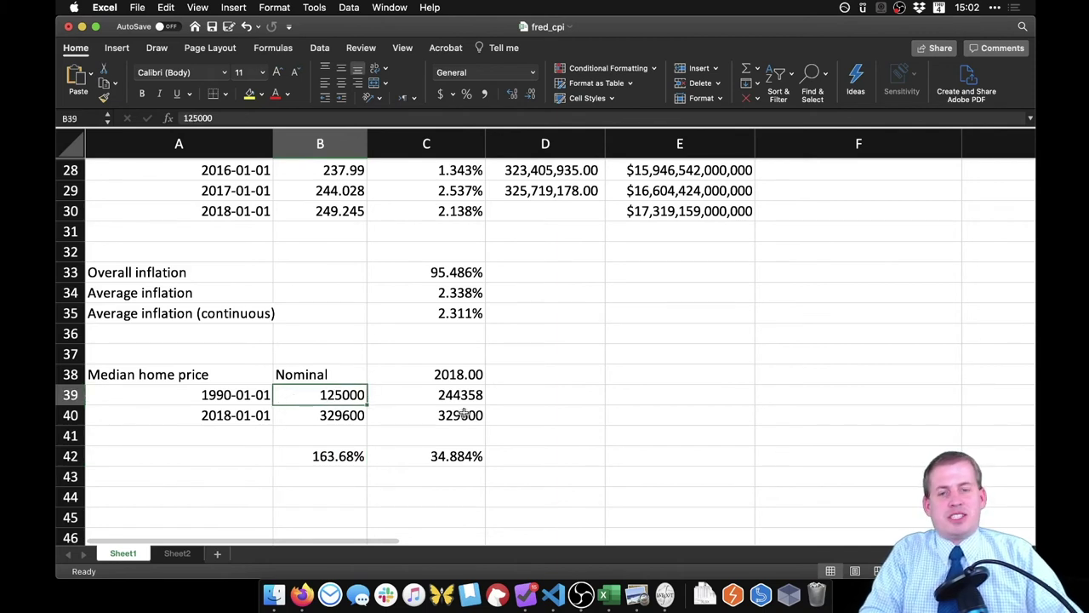
left_click_drag(421, 394, 443, 415)
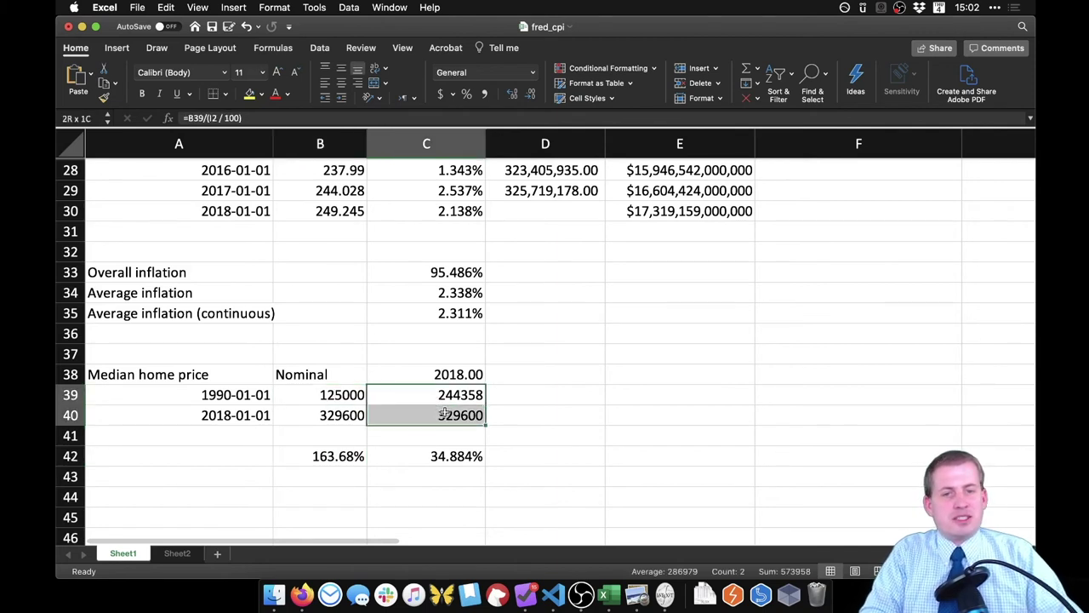
Step: Review the inflation-adjusted price change in C42 alongside the dates in A39:A40 and the average inflation rates in C34 and C35
left_click(468, 457)
scroll(576, 451, "down", 1)
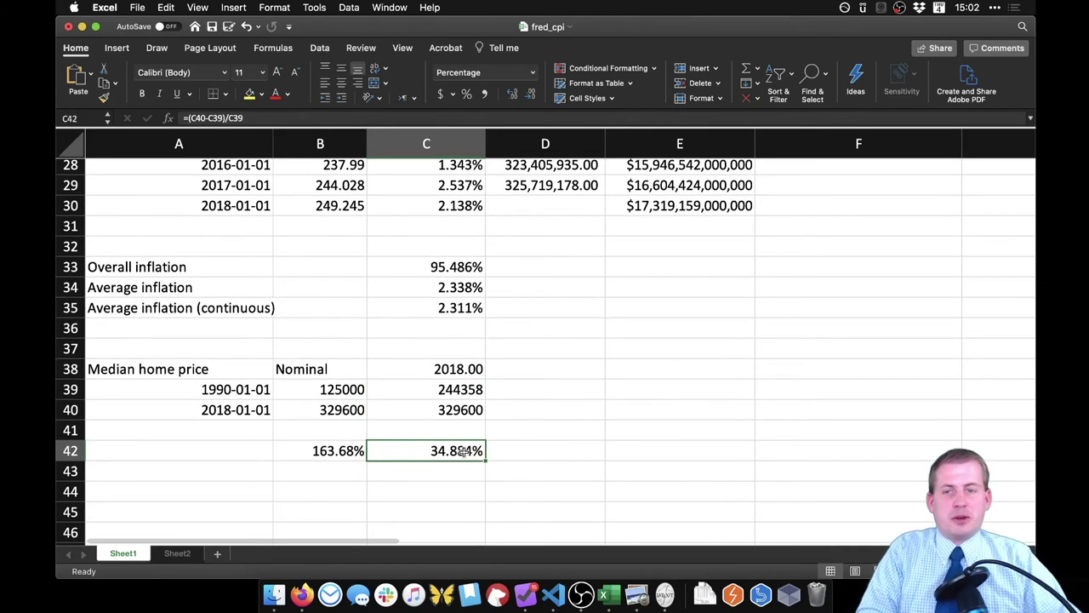
left_click(242, 489)
scroll(287, 476, "up", 1)
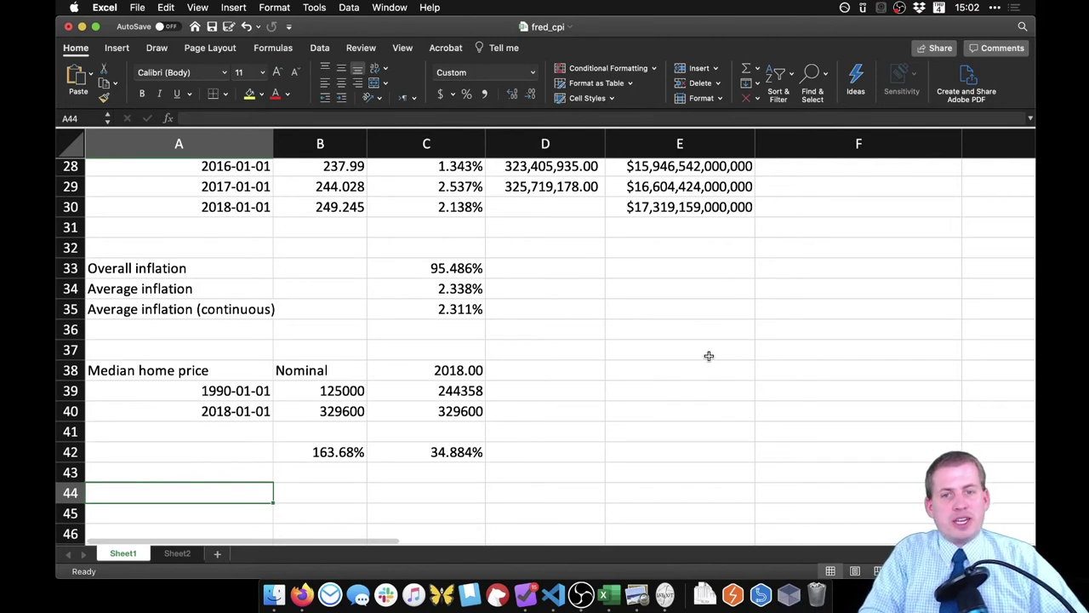
left_click(451, 449)
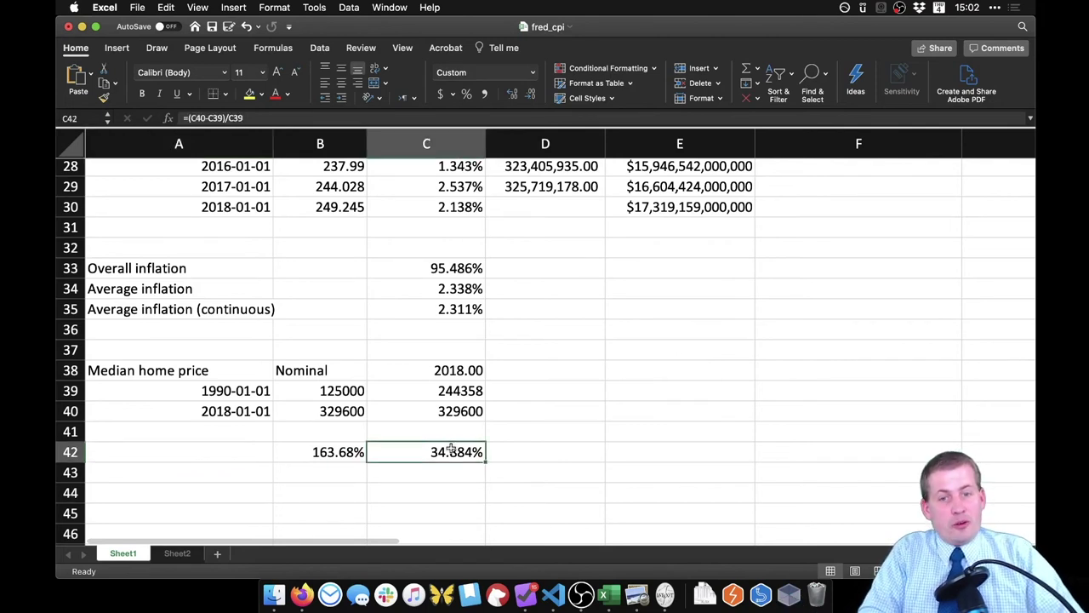
left_click_drag(258, 390, 258, 410)
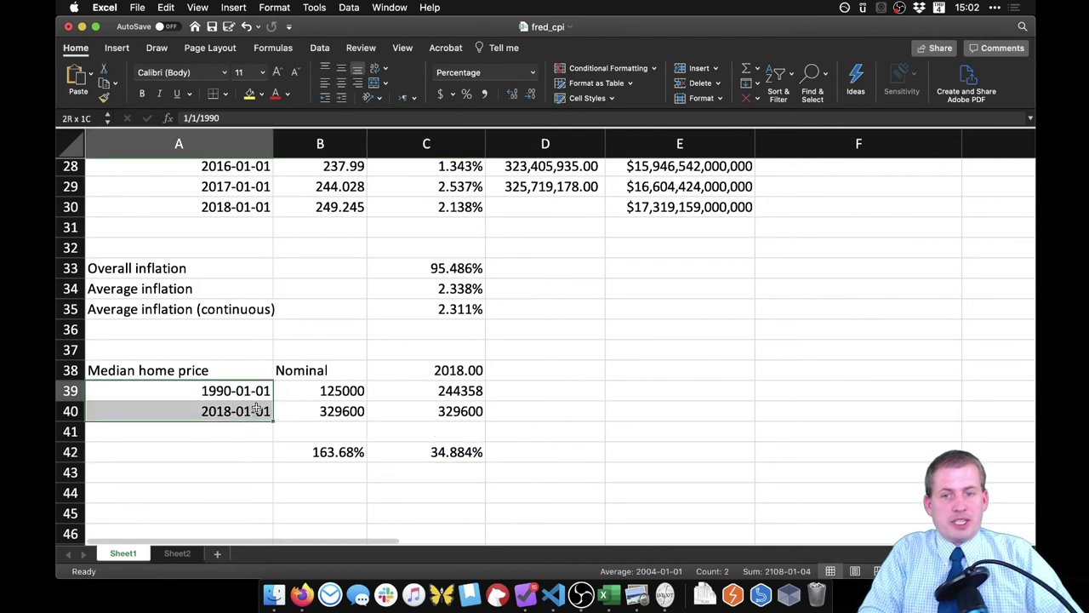
left_click(456, 451)
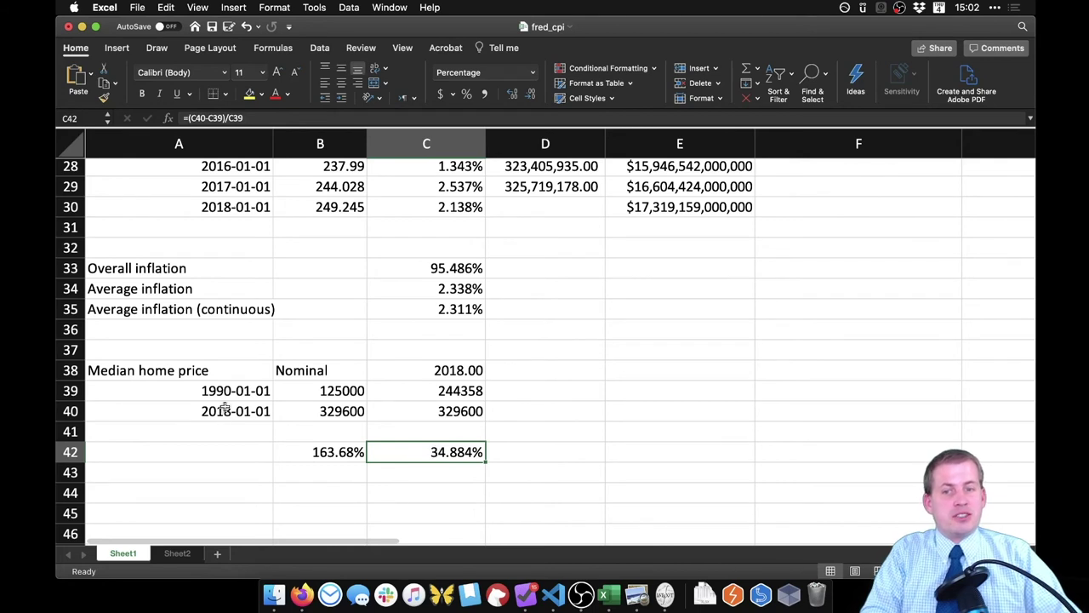
left_click(251, 493)
left_click(443, 309)
left_click(440, 290)
Step: Label A44 as Years and calculate the number of years in A45 with =2018-1990+1
left_click(226, 487)
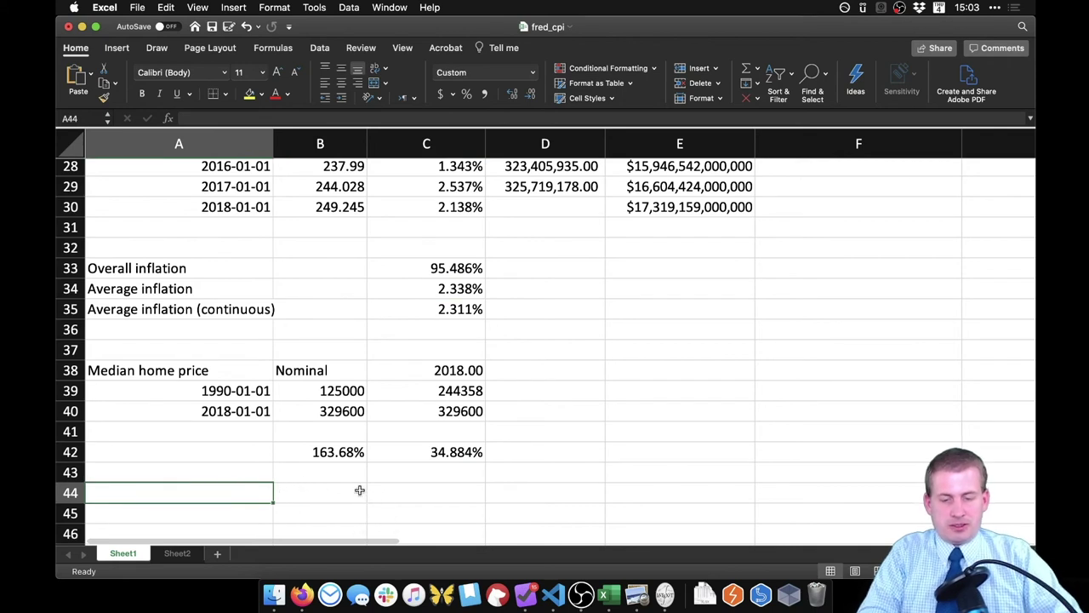
type("Years")
key("Return")
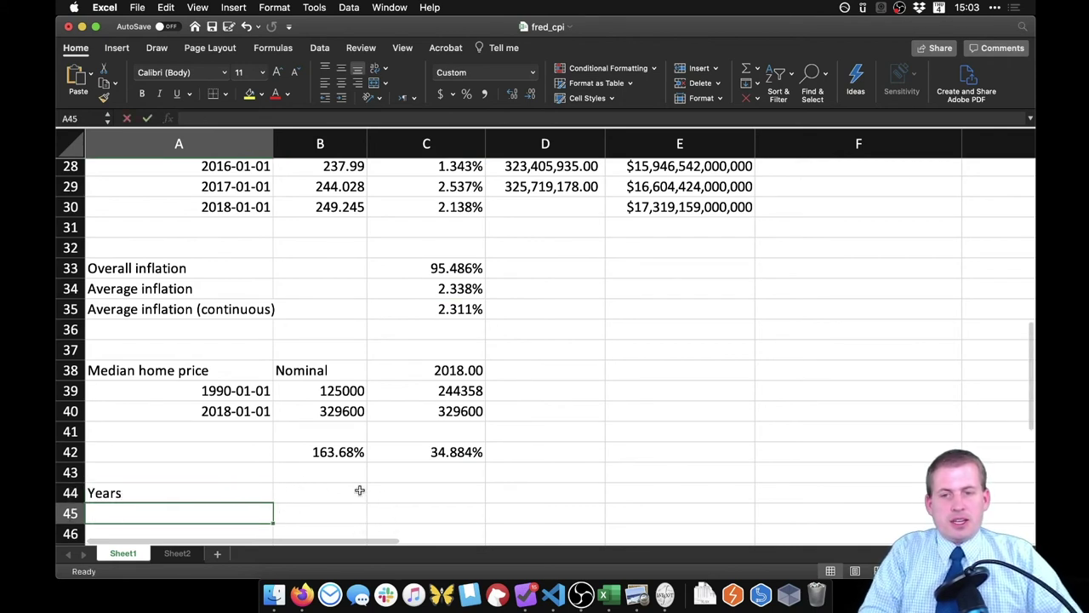
type("=")
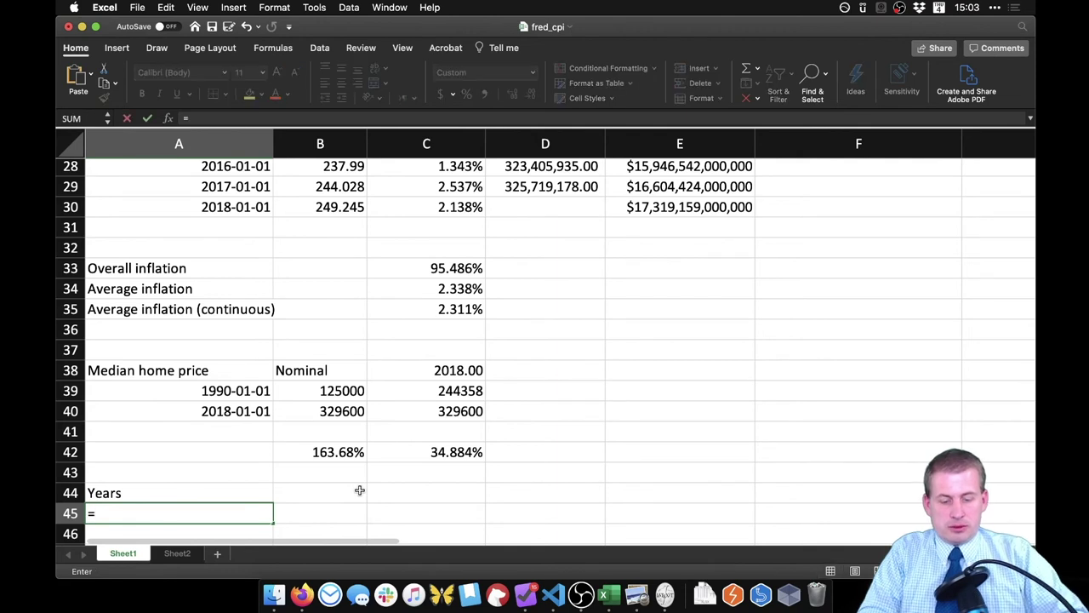
type("2018-1990+1")
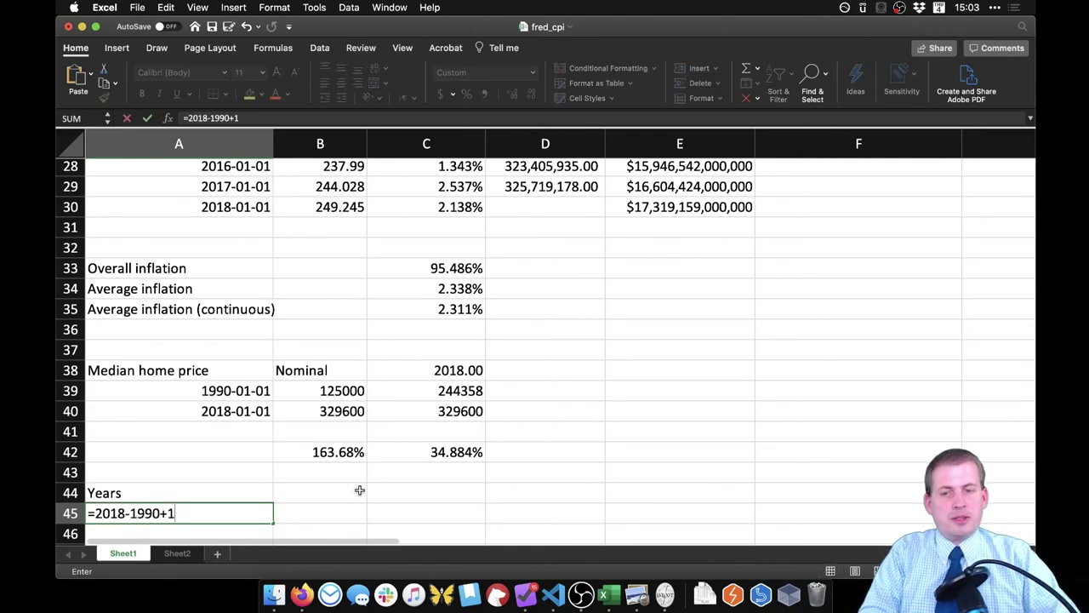
key("Return")
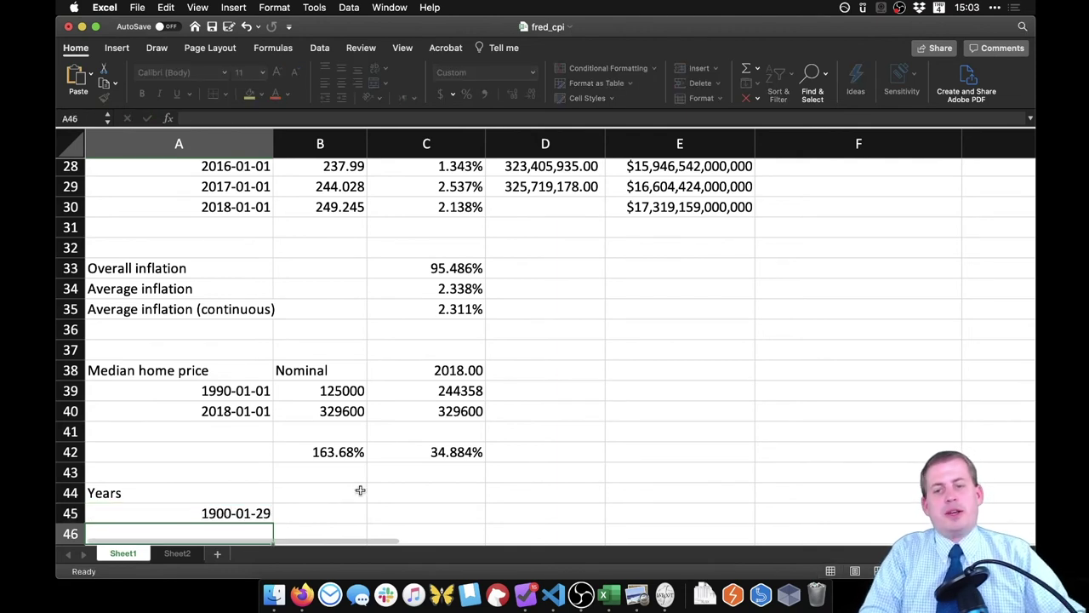
Step: Format the year count in A45 as a Number with no decimal places
key("Up")
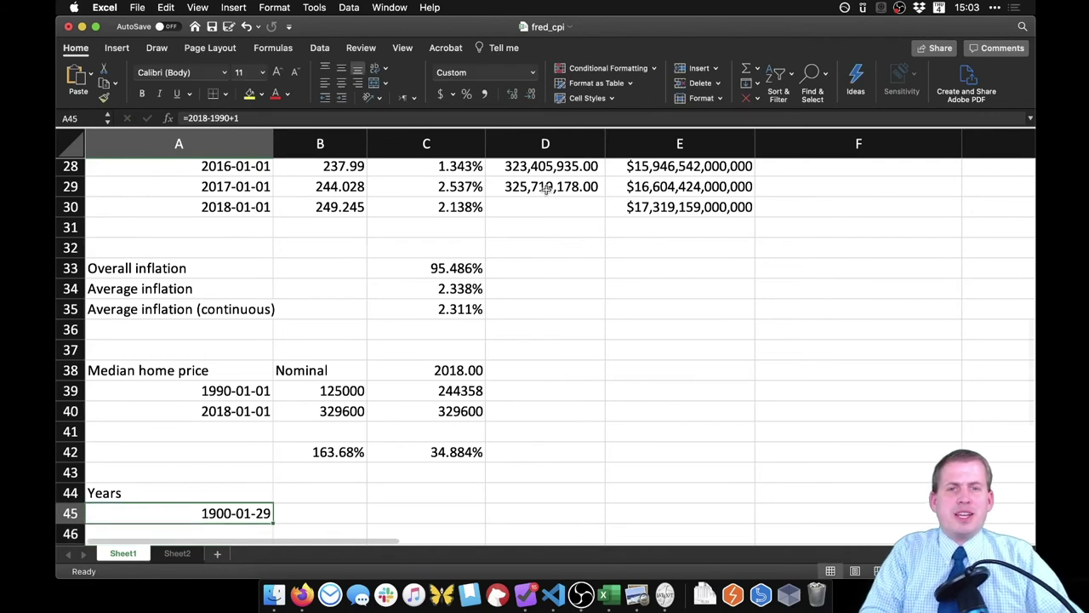
left_click(533, 72)
left_click(492, 122)
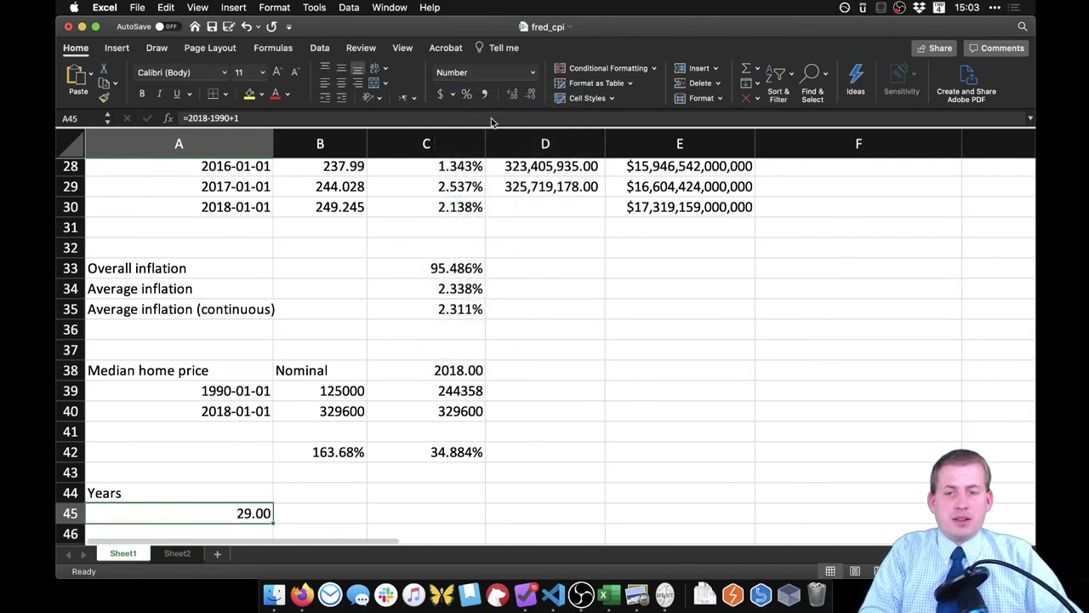
left_click(528, 93)
left_click(528, 93)
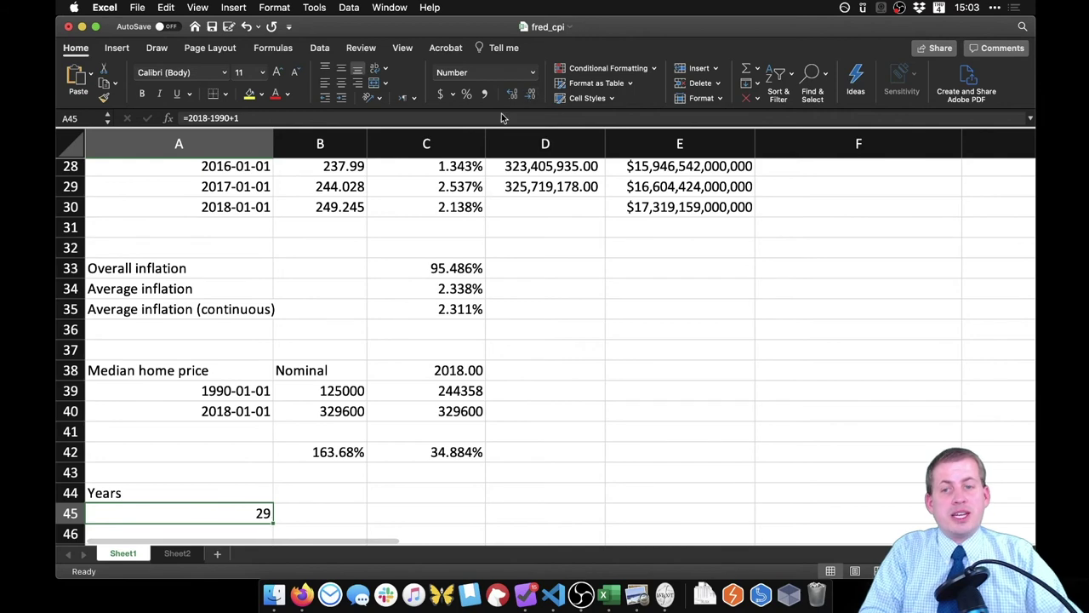
Step: Calculate the simple average annual change of the 2018-dollar home price in C45 with =C42/A45
scroll(257, 212, "up", 1)
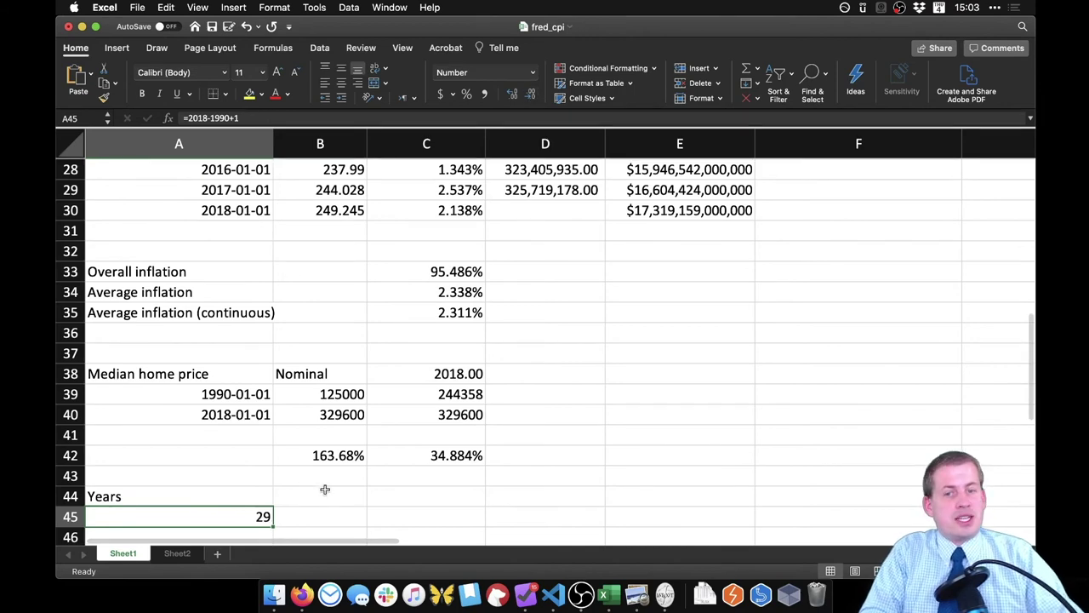
scroll(324, 486, "down", 2)
left_click(467, 420)
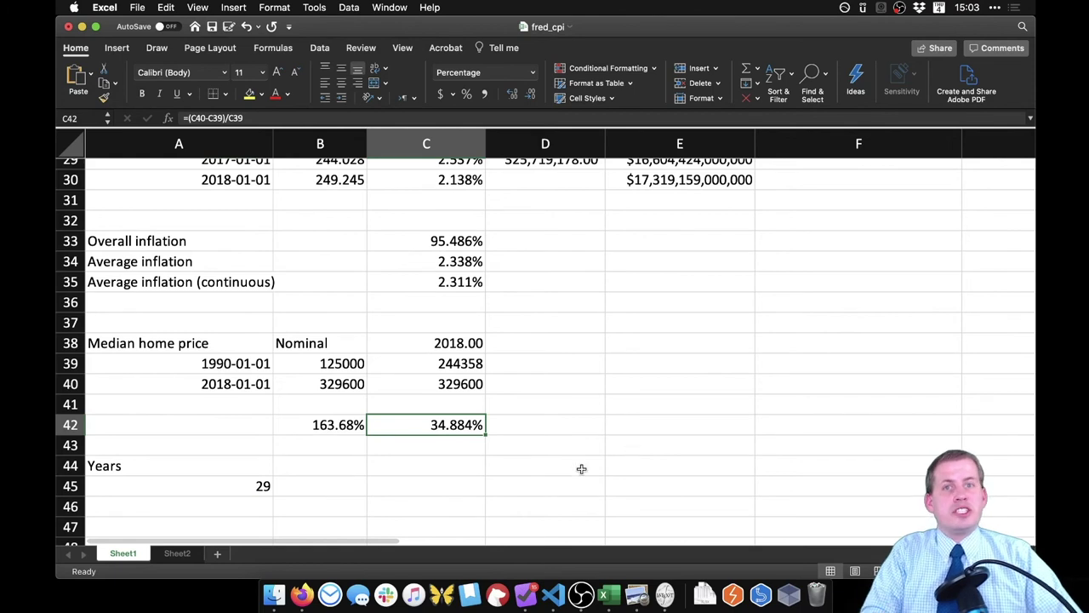
left_click(416, 482)
type("=")
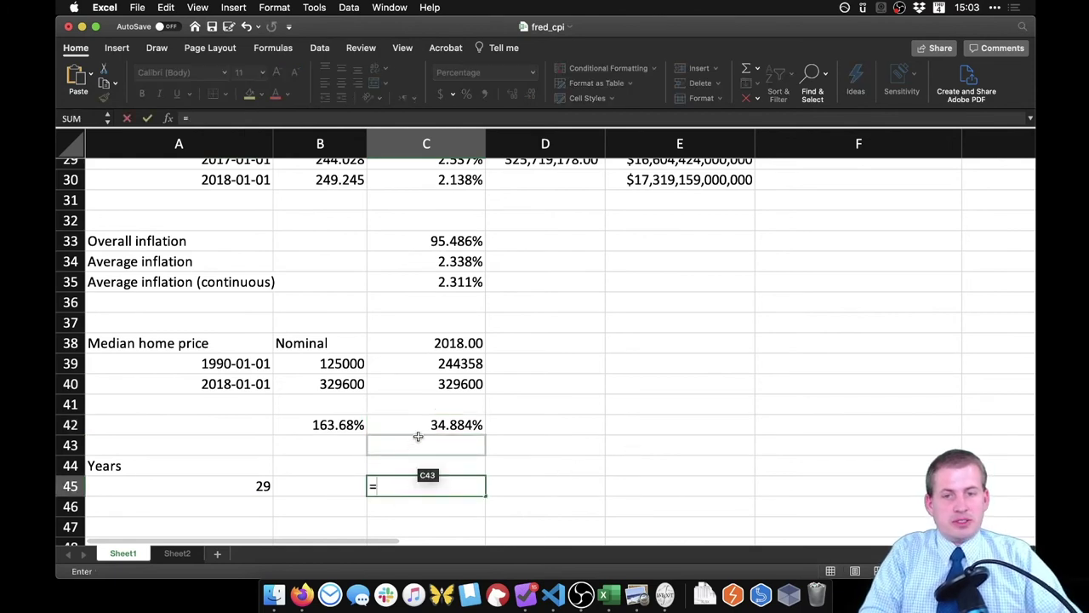
left_click(421, 429)
type("/")
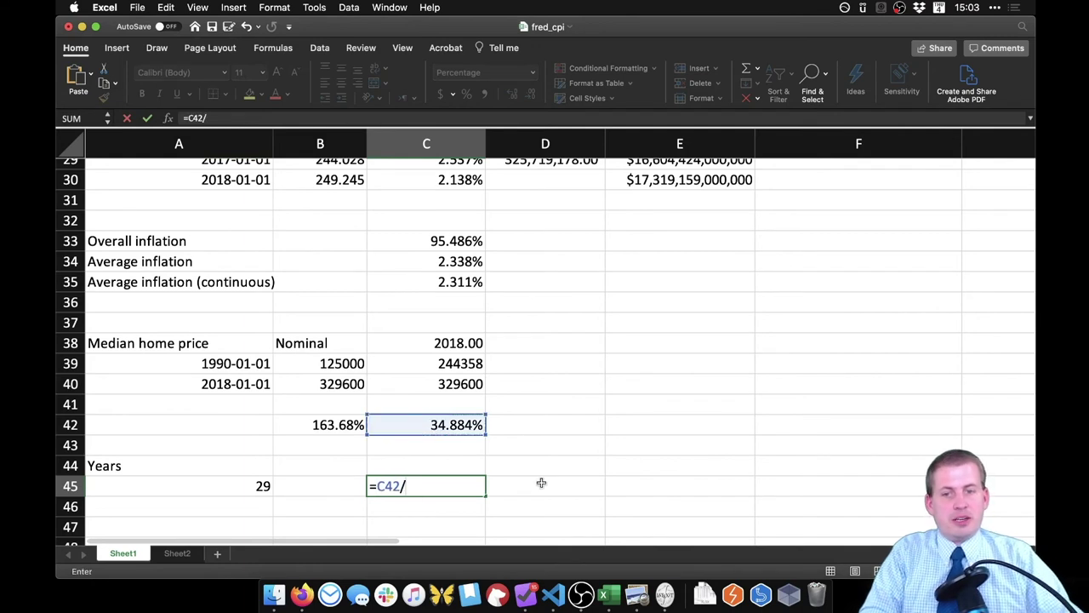
left_click(253, 484)
key("Return")
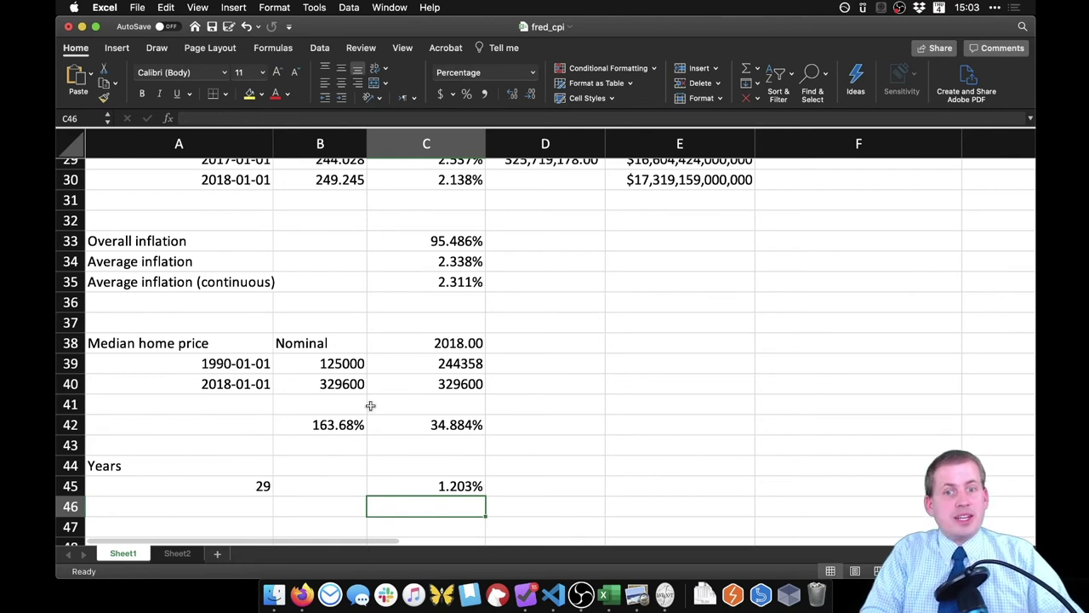
Step: Check the rate in C45 and the continuous inflation formula in C35, then examine the logarithmic growth formula in Preview and quit Preview
left_click(459, 486)
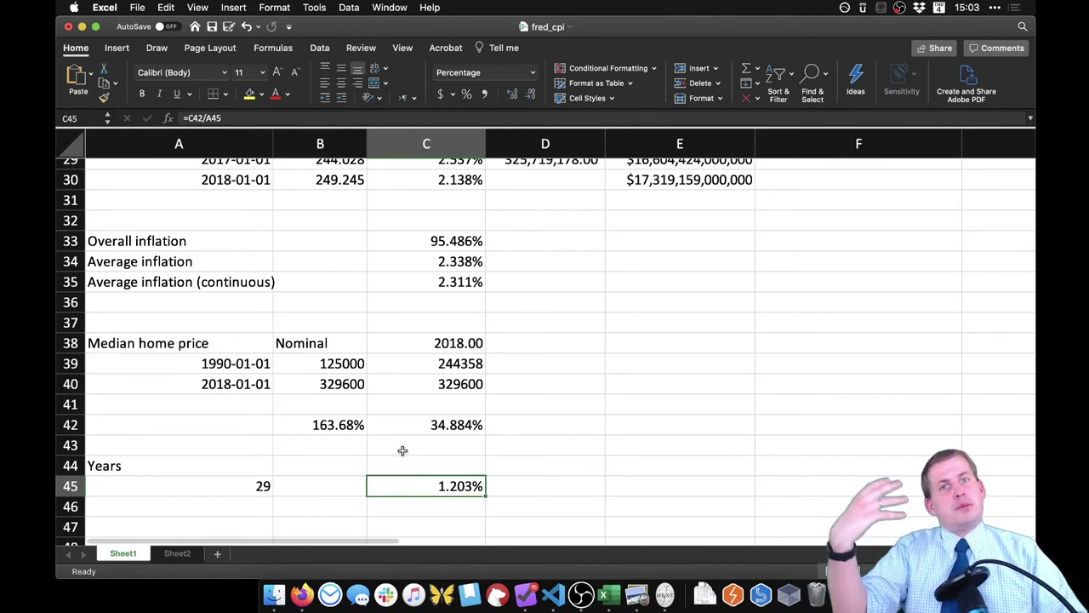
scroll(449, 503, "down", 1)
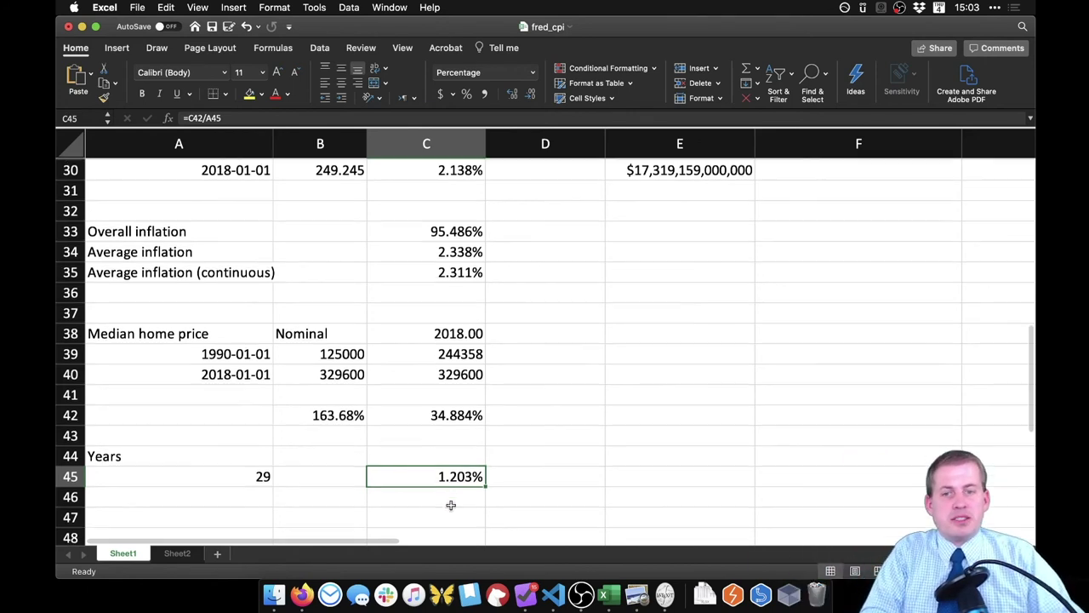
left_click(241, 274)
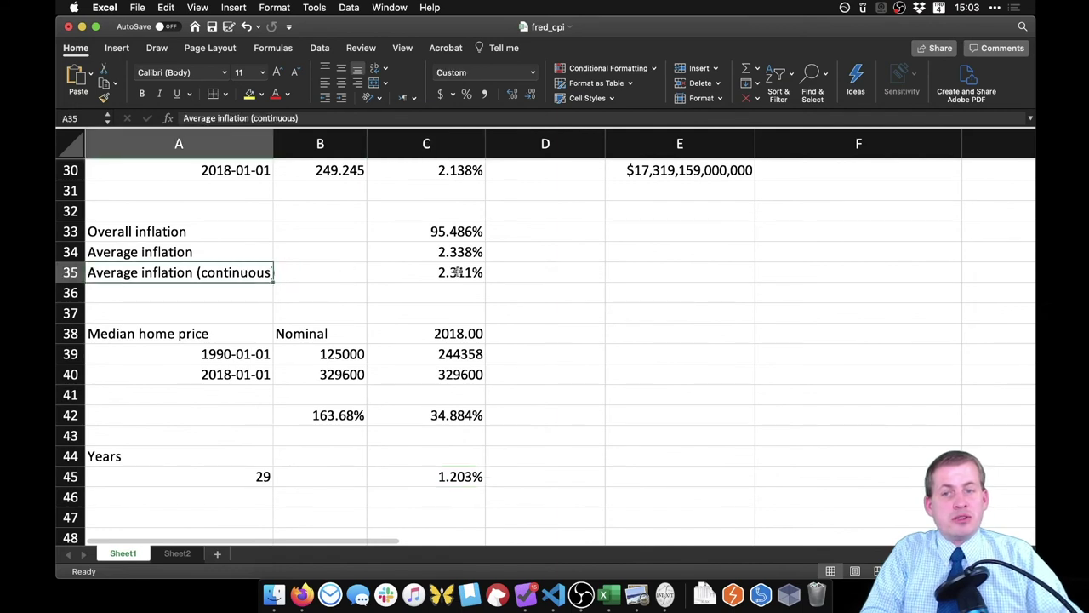
left_click(463, 272)
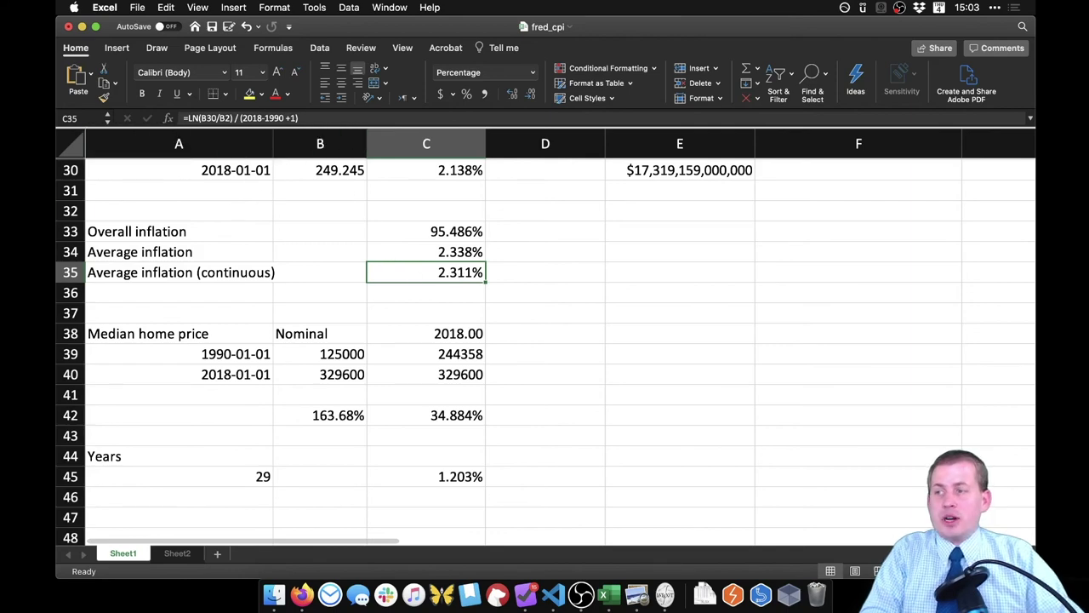
key("super+Tab")
left_click_drag(410, 191, 421, 213)
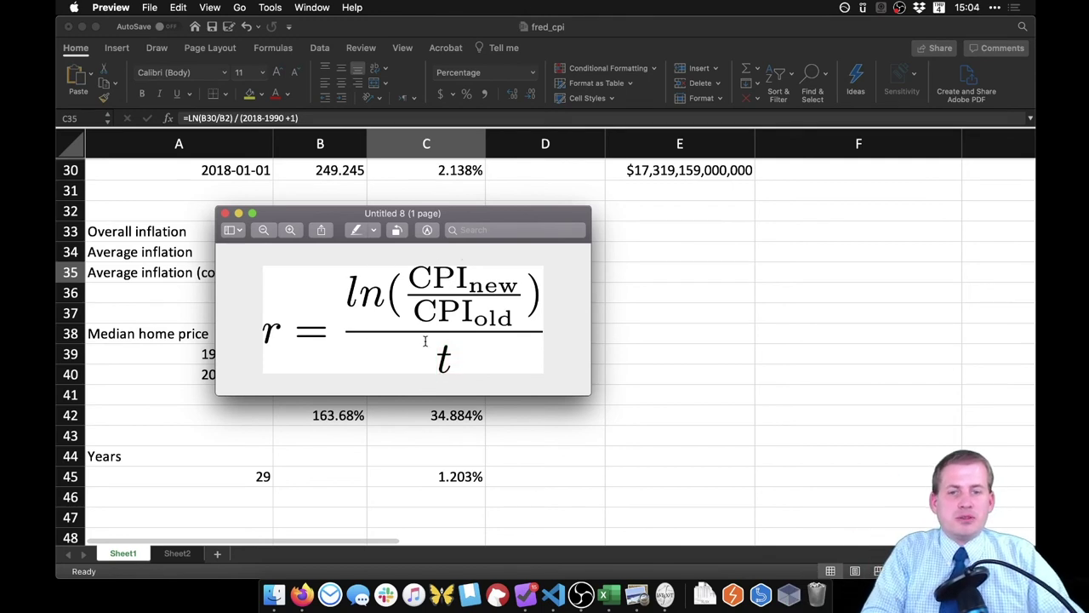
left_click_drag(347, 294, 523, 293)
left_click_drag(424, 279, 490, 283)
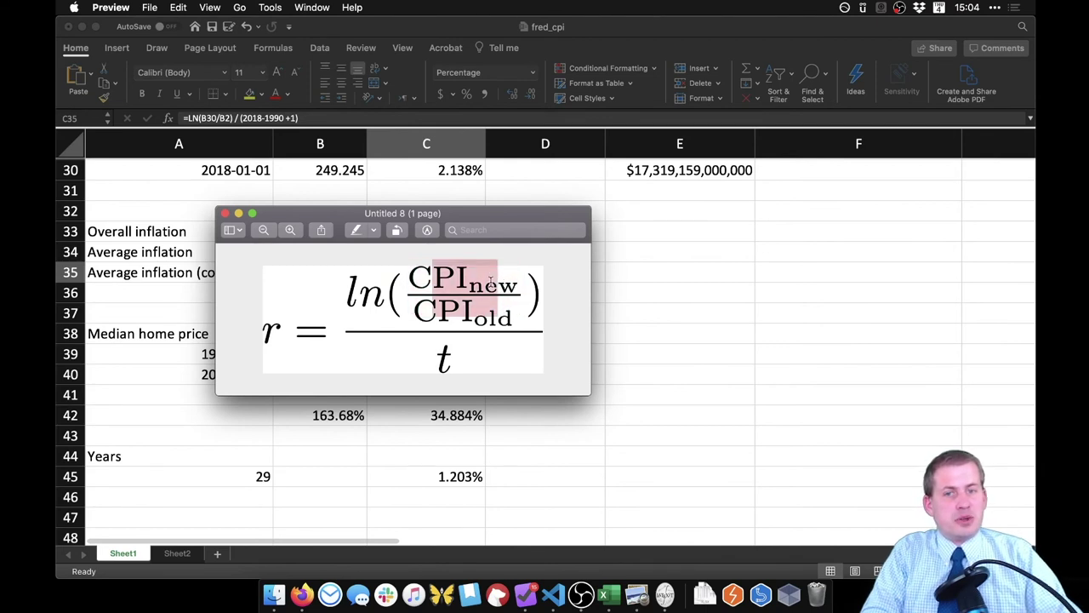
left_click_drag(419, 313, 525, 315)
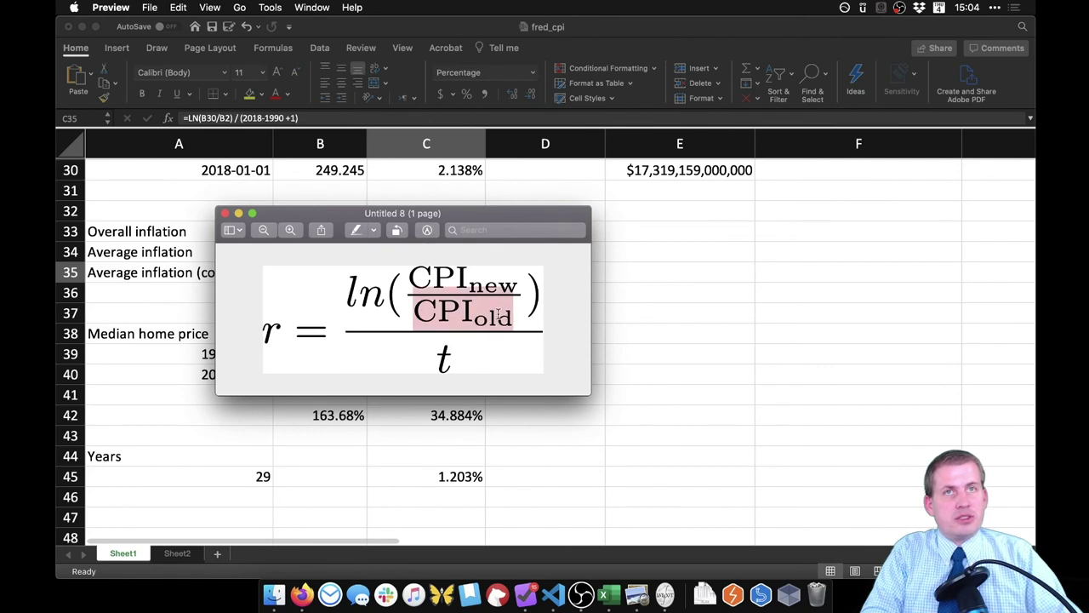
left_click_drag(449, 361, 434, 363)
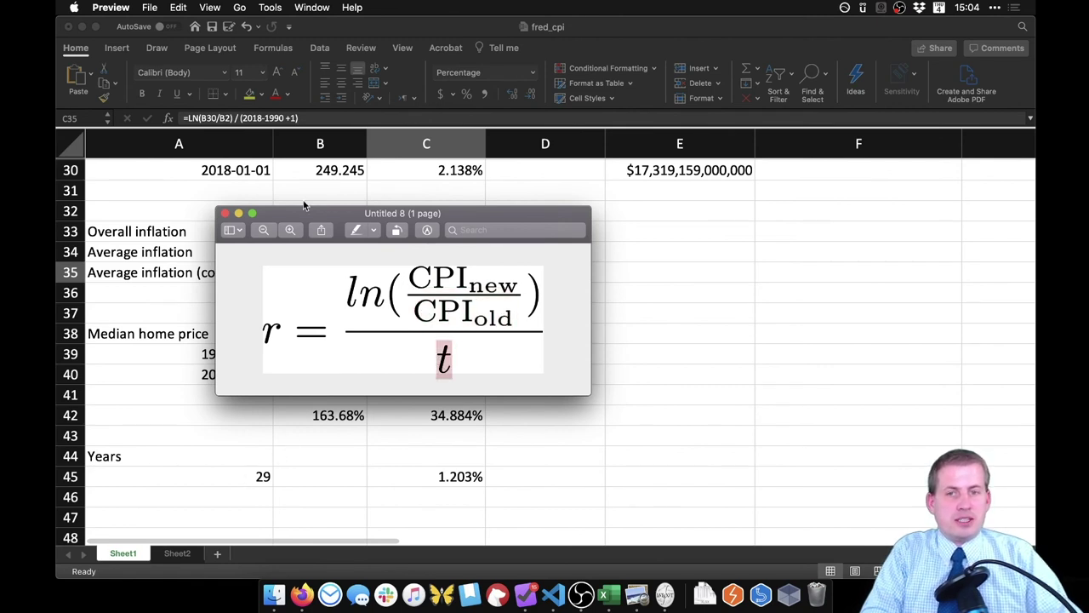
key("cmd+q")
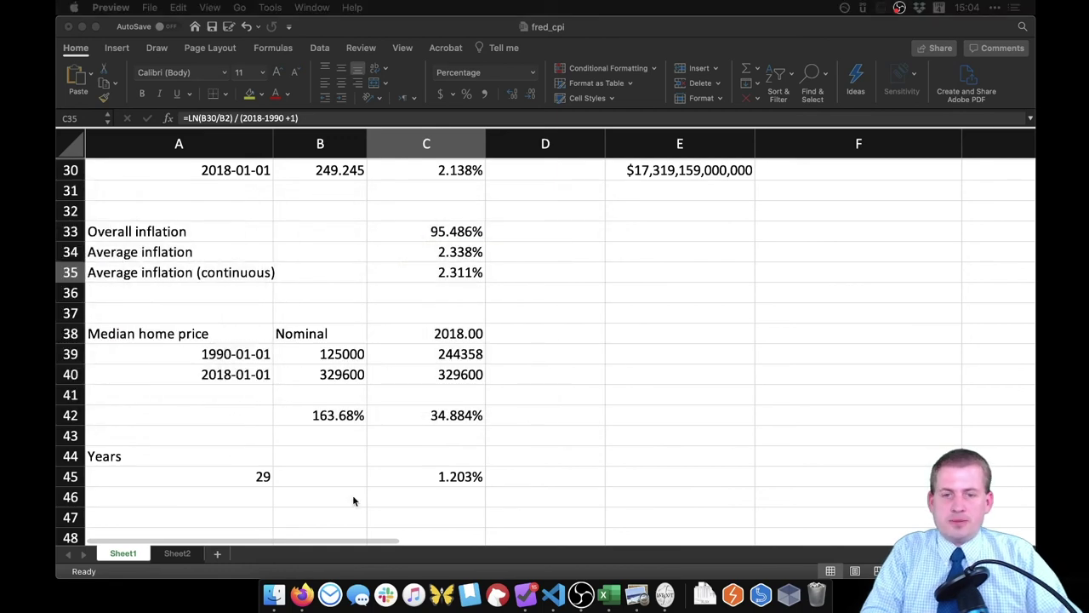
Step: Label A47 as "Compound annual growth rate (CAGR)"
left_click(232, 517)
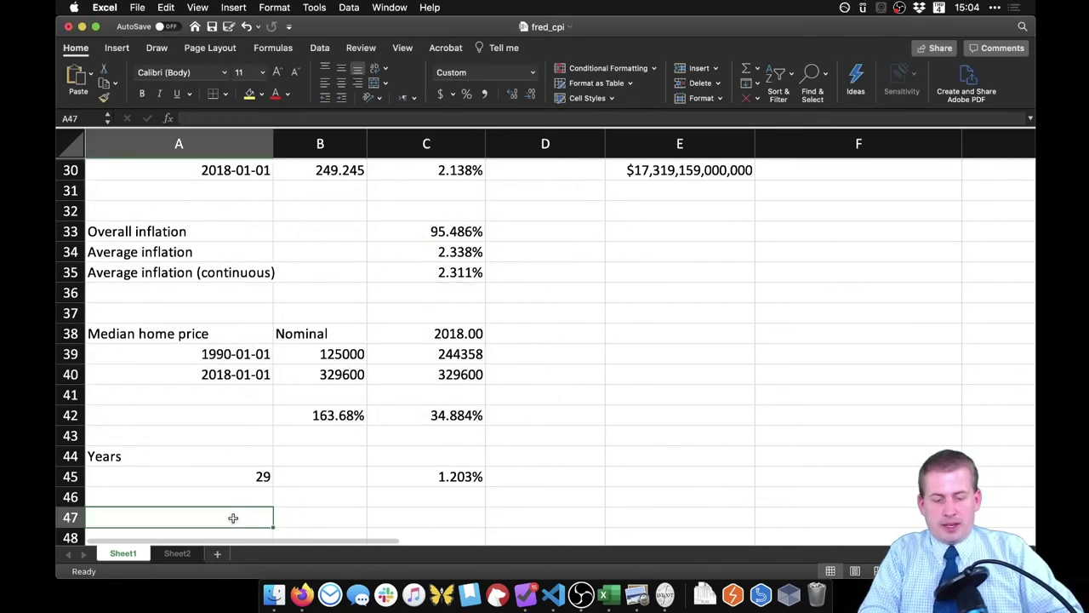
type("Compound")
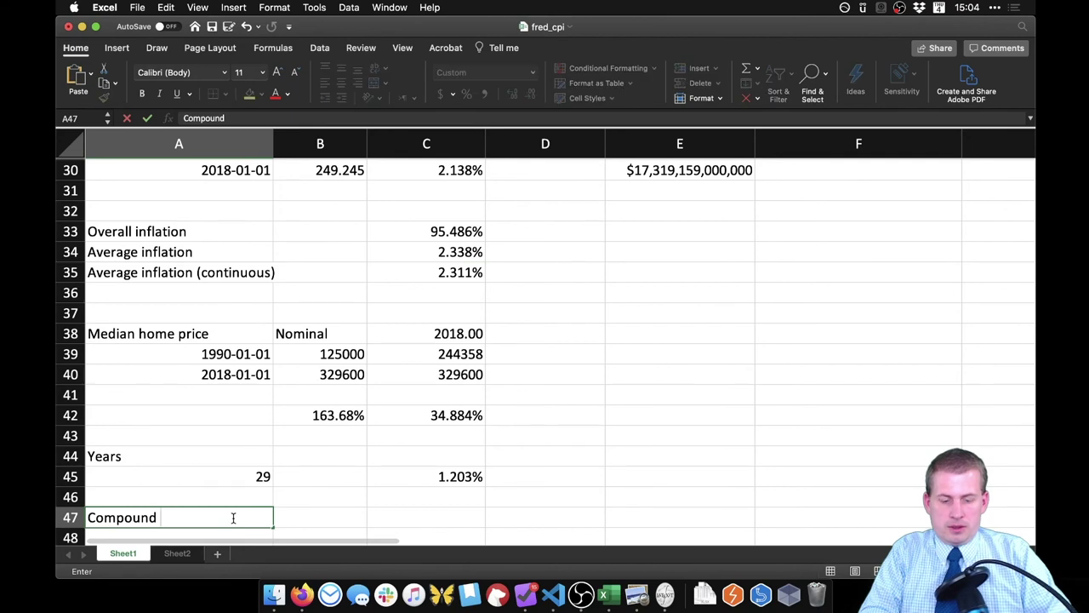
type(" annual growth rage")
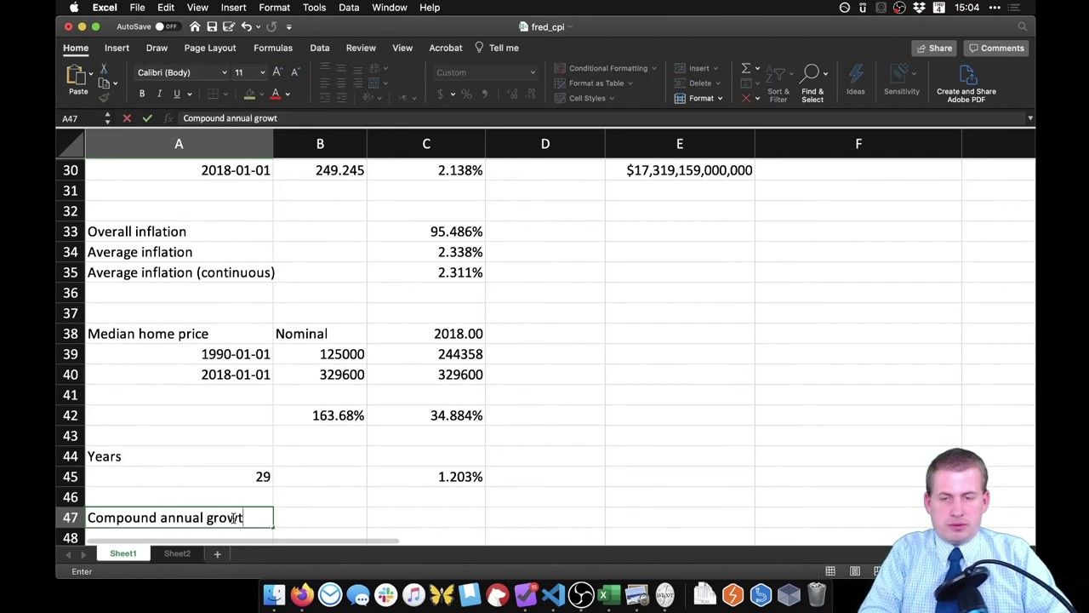
key("BackSpace")
type("te (CAGR)")
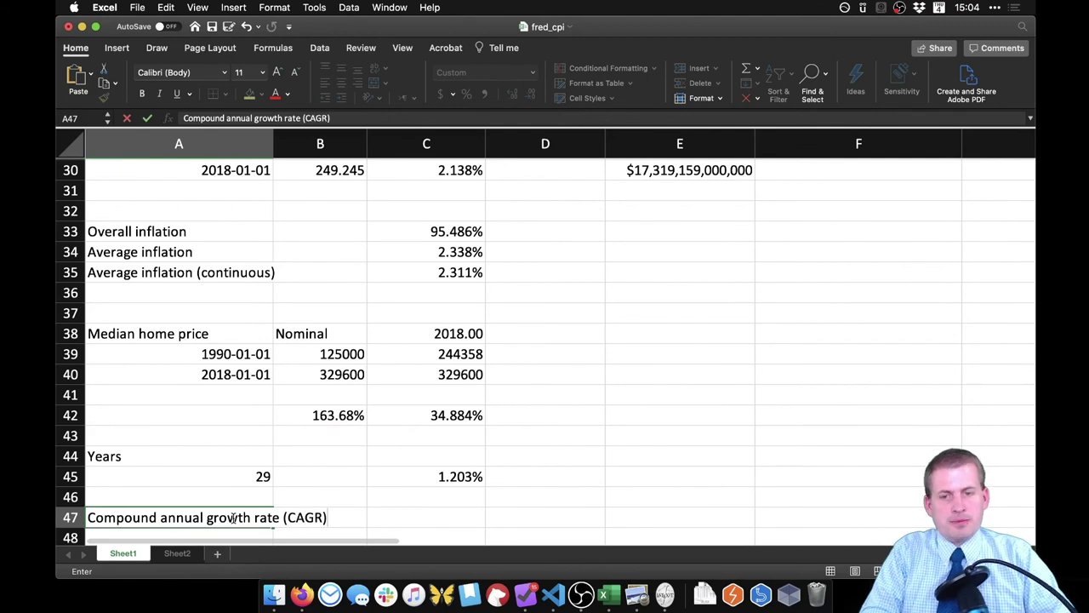
key("Return")
Step: Calculate the compound annual growth rate of the 2018-dollar home price in C47 with =LN(C40/C39) / A45
key("Up")
key("Up")
key("Right")
key("Right")
key("Right")
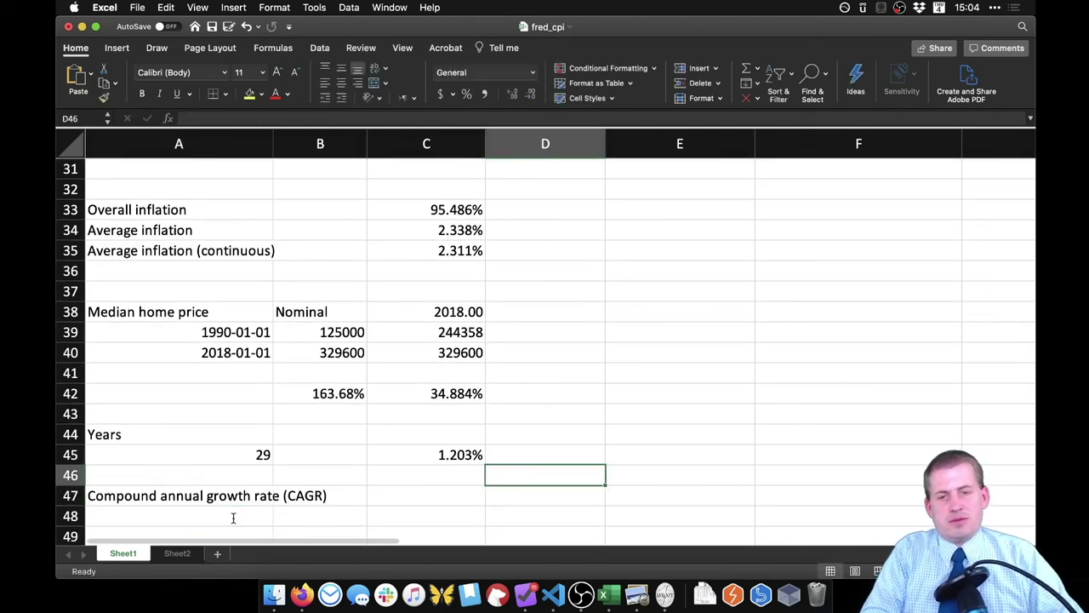
key("Down")
key("Left")
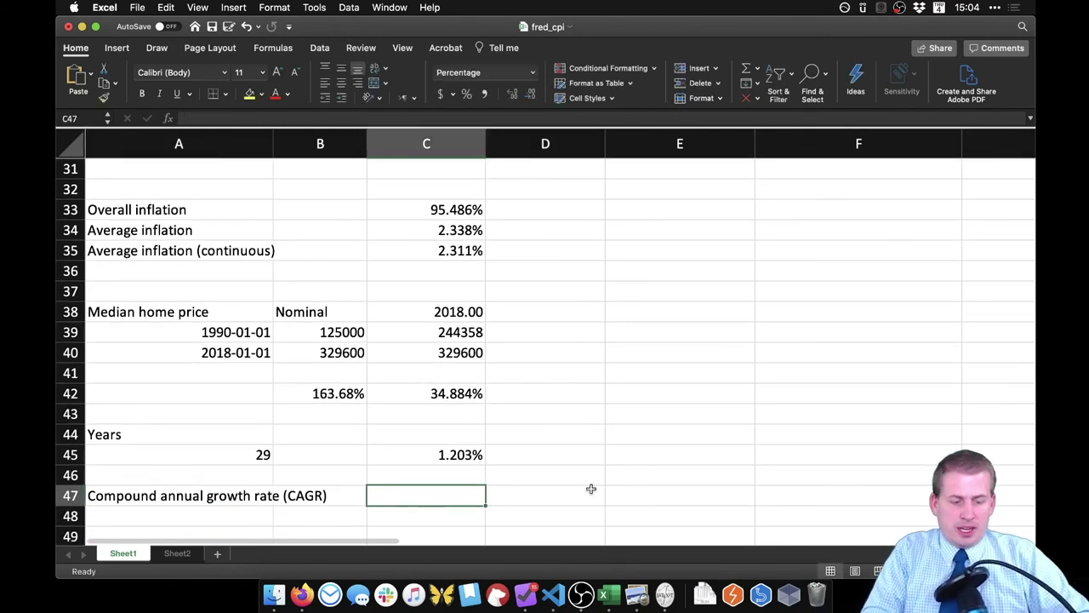
type("=ln(")
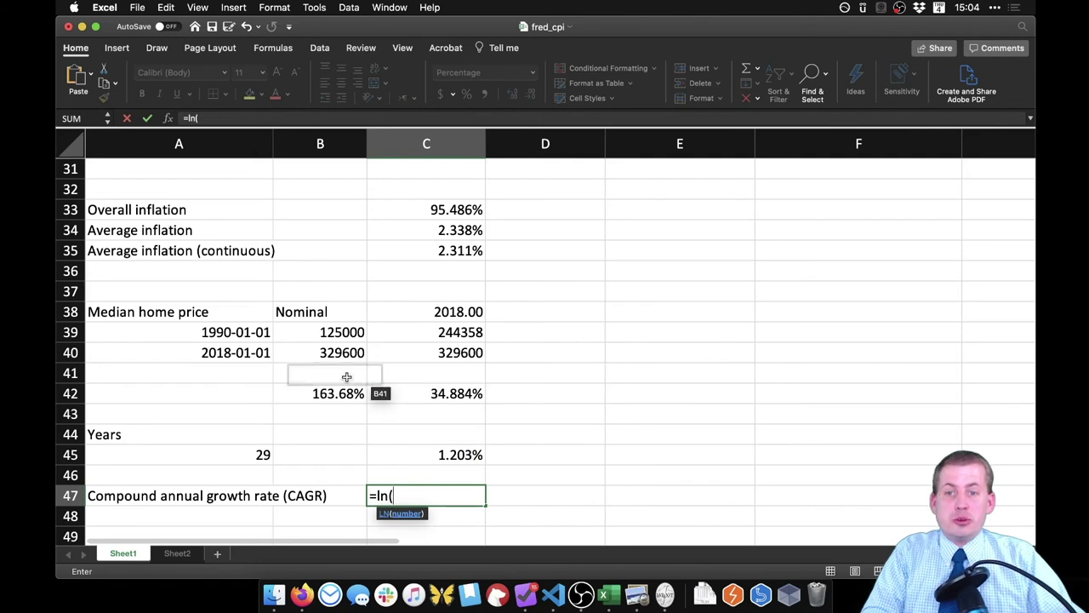
left_click(471, 356)
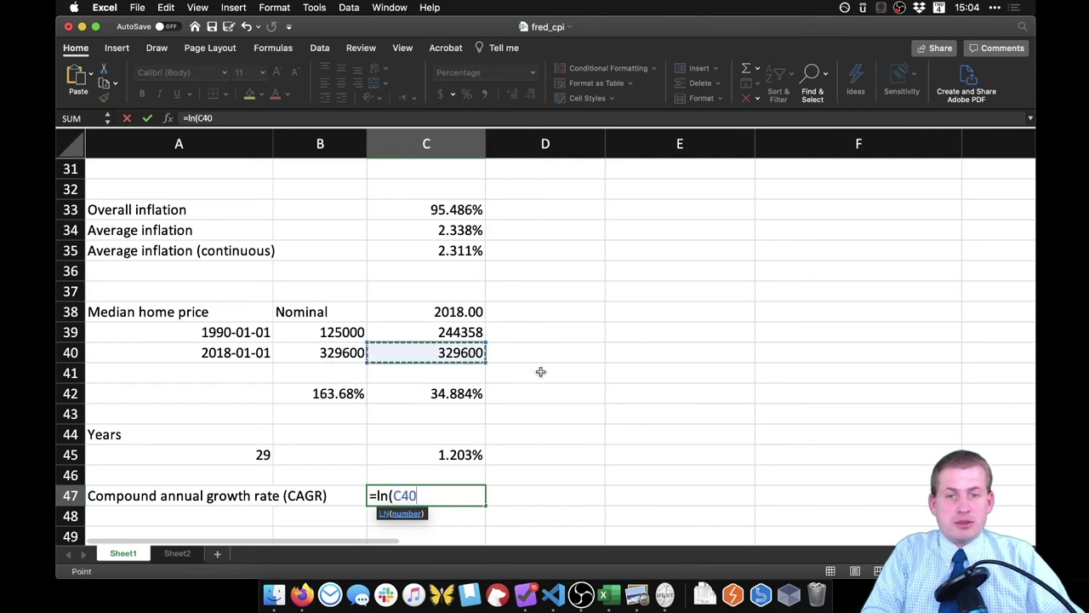
type("/")
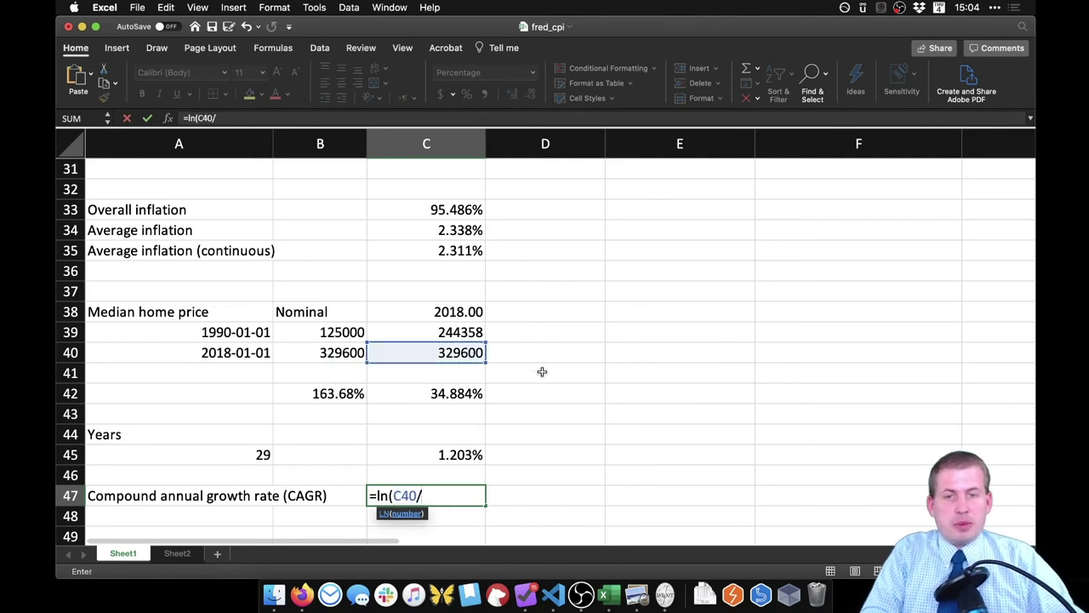
left_click(460, 332)
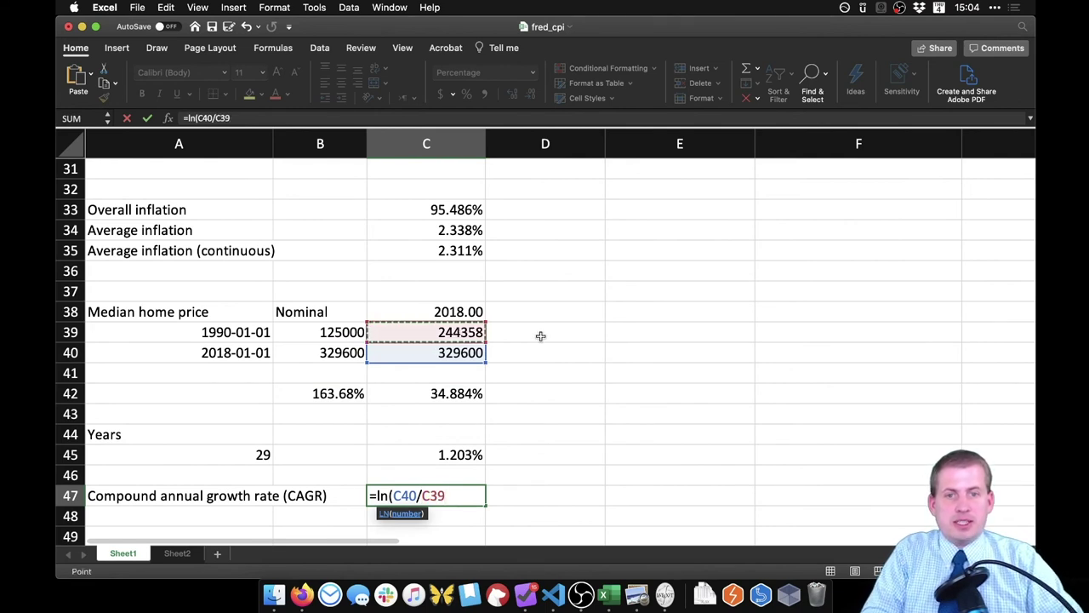
type(") /")
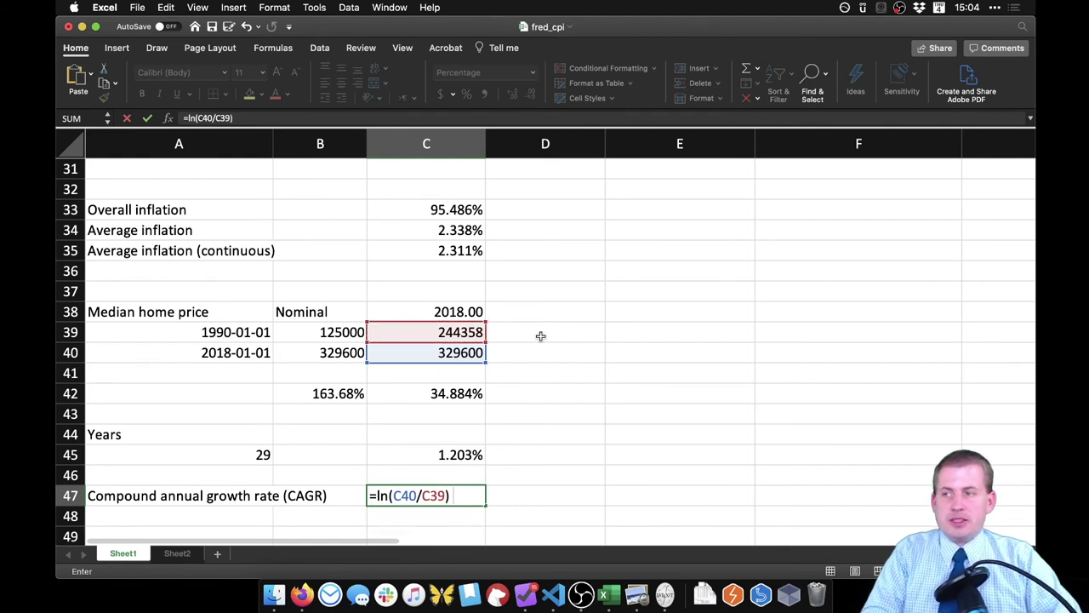
left_click(245, 454)
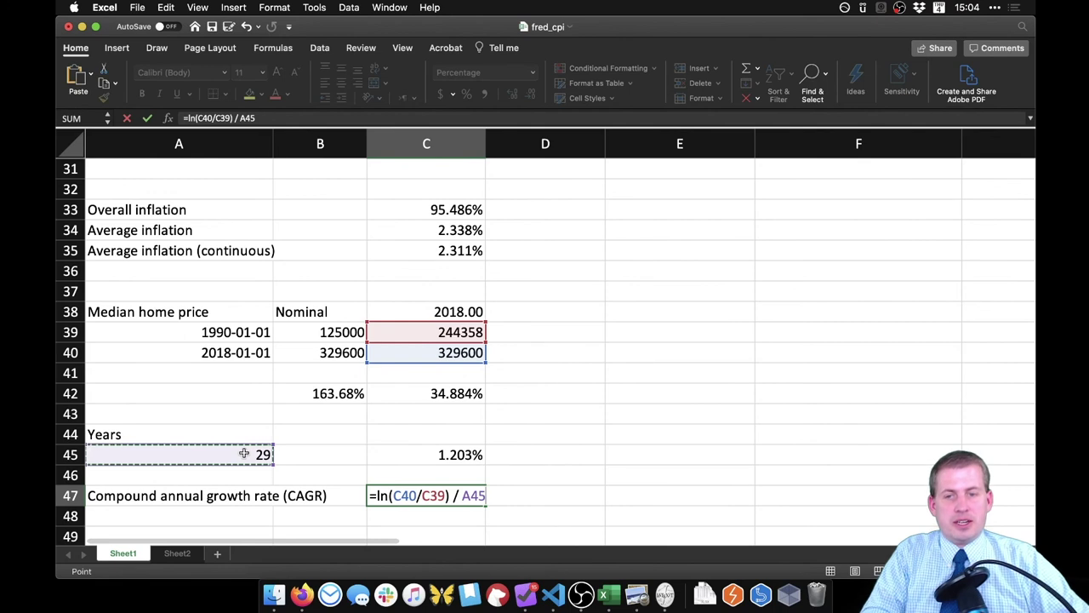
key("Return")
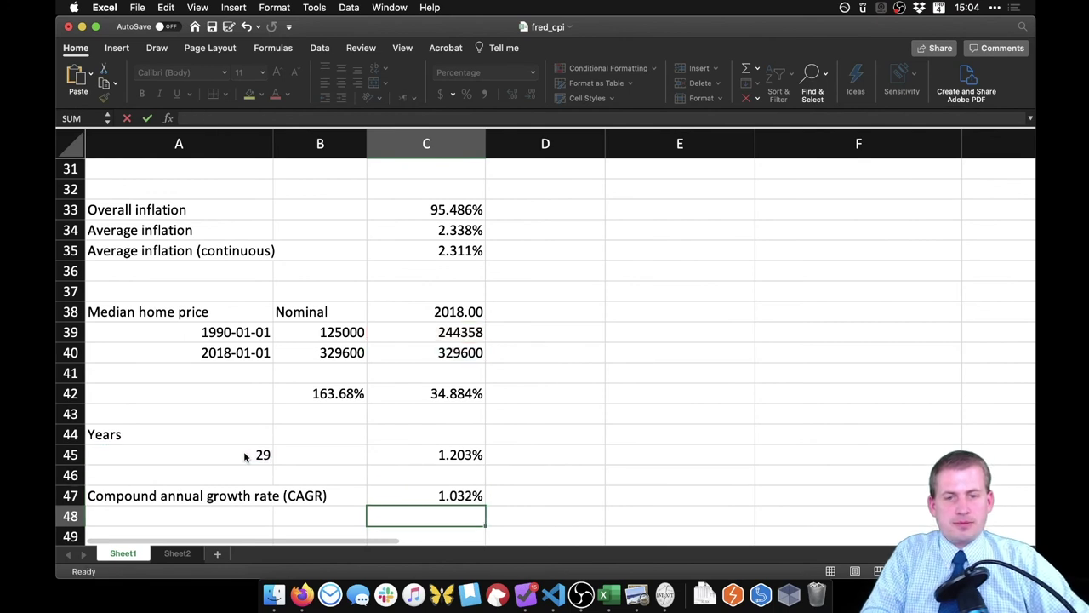
Step: Compare the compound growth rate in C47 with the simple average in C45 and the average inflation formula in C34
left_click(445, 495)
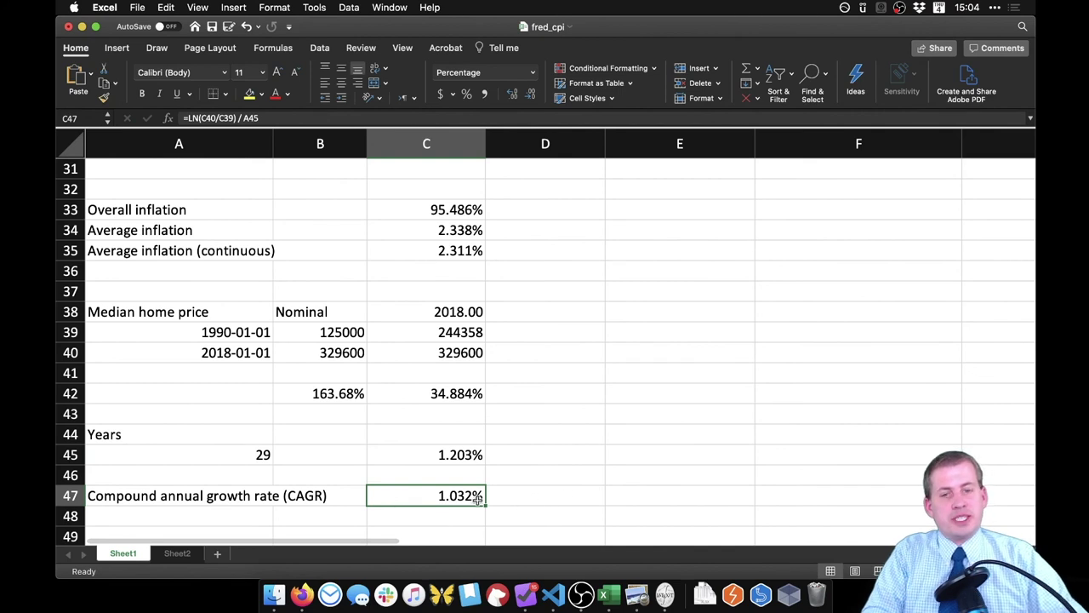
left_click(477, 458)
left_click(471, 498)
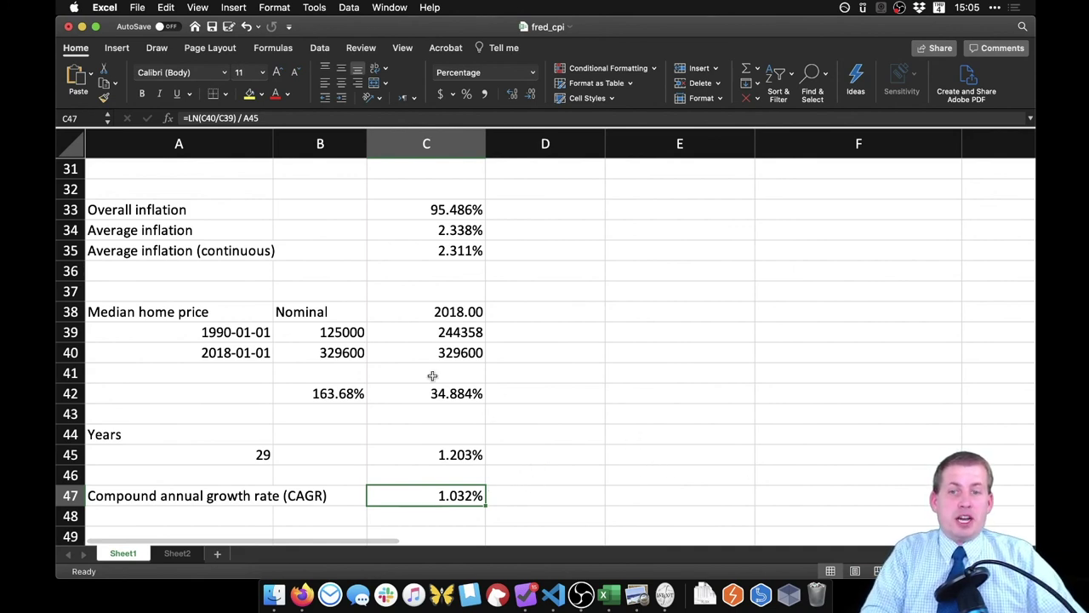
scroll(417, 294, "up", 4)
left_click(468, 304)
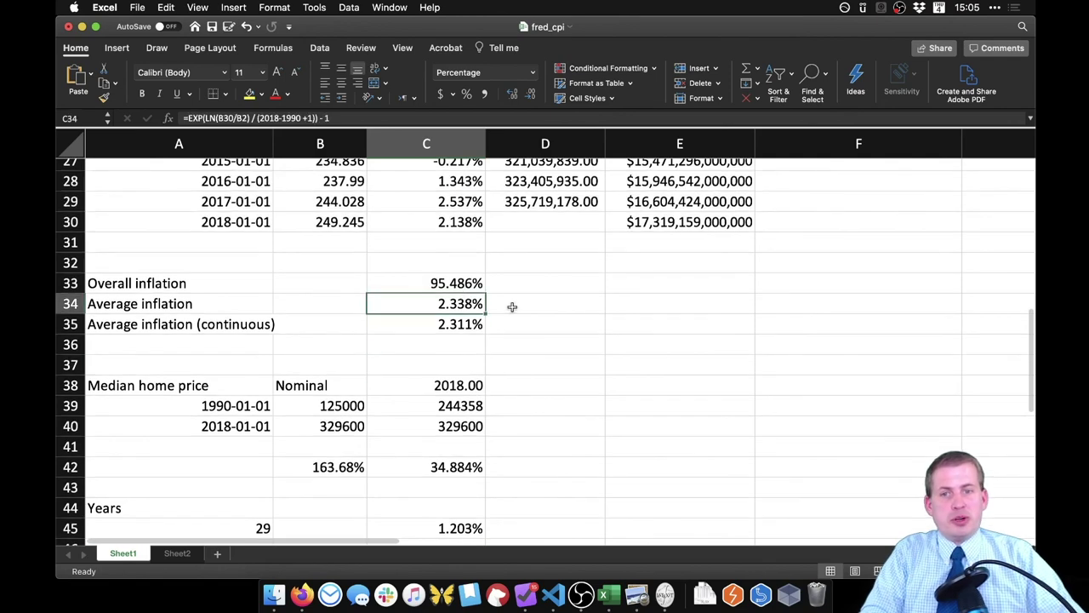
scroll(505, 314, "down", 2)
scroll(506, 317, "down", 3)
left_click(464, 435)
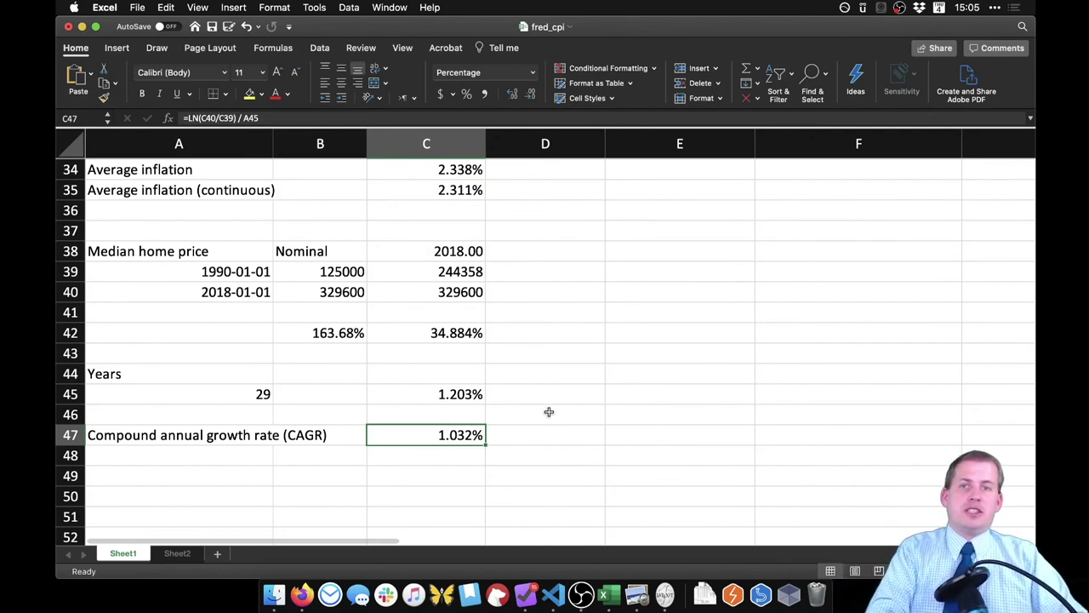
Step: Review the home price and growth rate block in rows 38 to 47, the CPI data above it, and the formula in C39
left_click(209, 434)
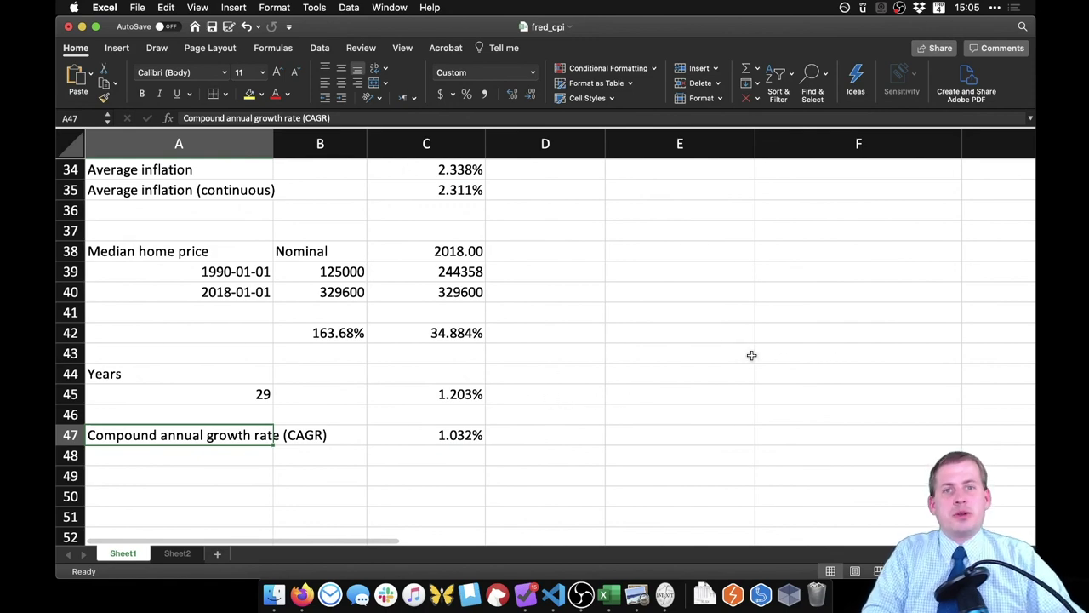
scroll(633, 329, "up", 3)
scroll(634, 330, "up", 1)
scroll(633, 328, "down", 1)
scroll(632, 326, "down", 1)
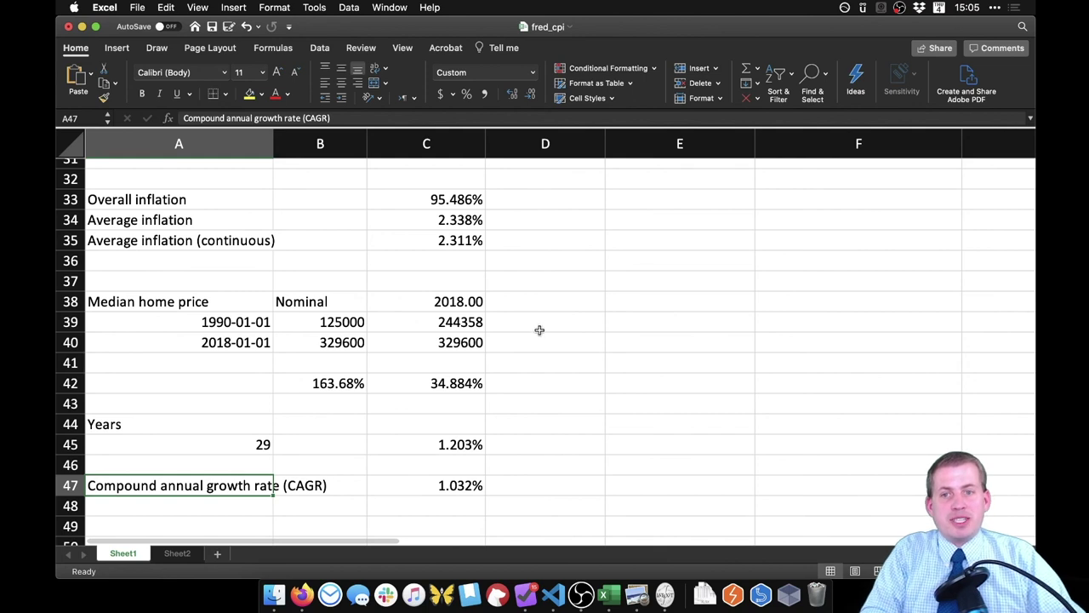
mouse_move(203, 296)
left_mouse_down()
mouse_move(450, 400)
mouse_move(470, 483)
left_mouse_up()
left_click(535, 358)
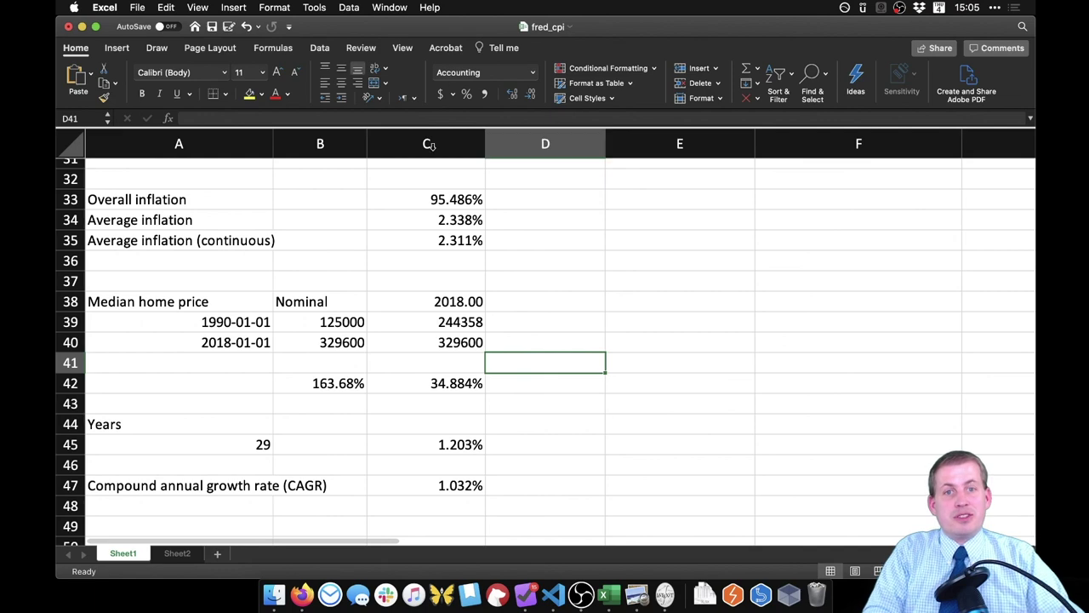
scroll(631, 297, "up", 5)
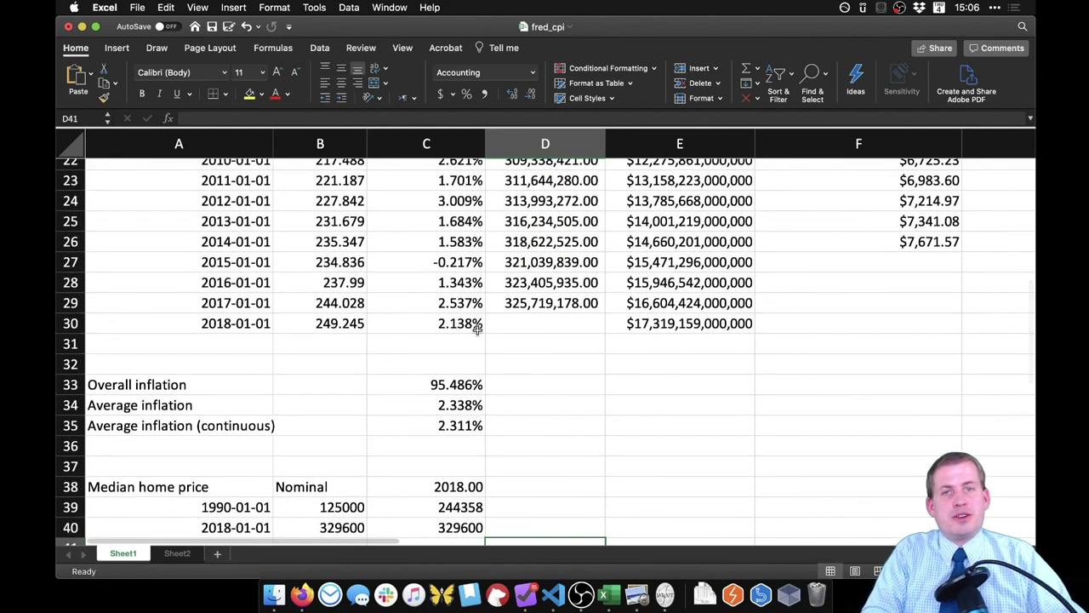
scroll(474, 326, "down", 3)
left_click(469, 403)
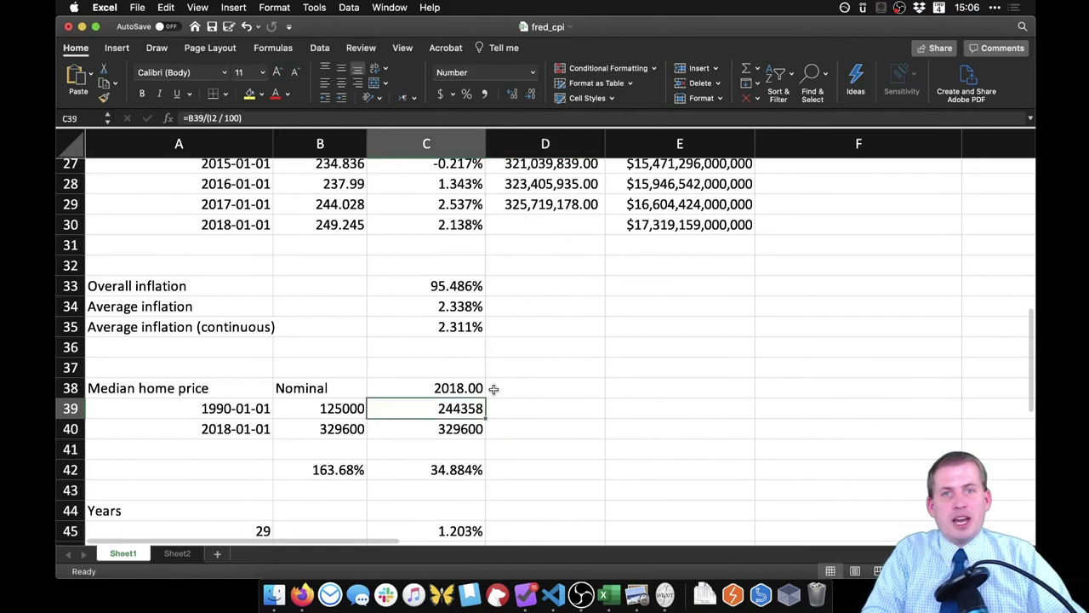